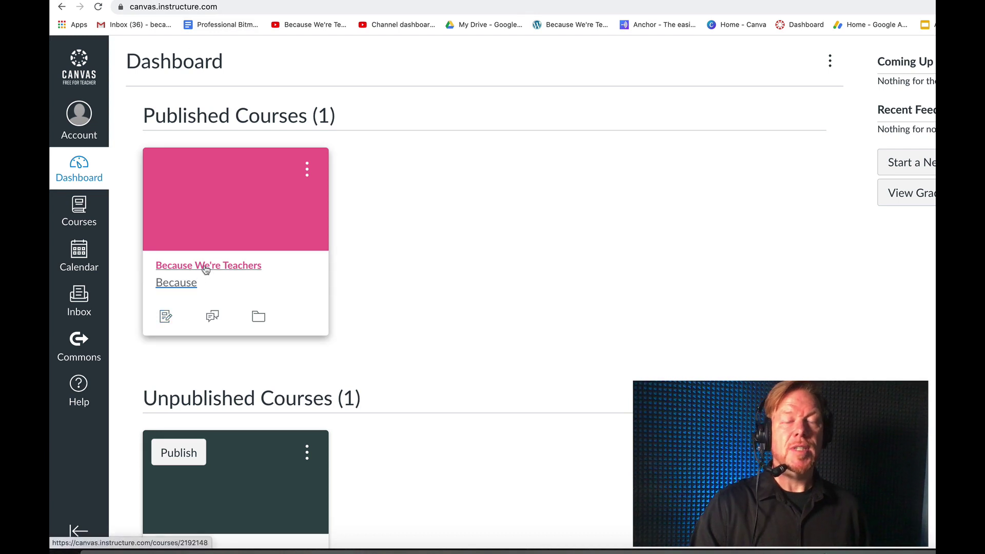
Start a new discussion topic in the Because We're Teachers course.
left_click(205, 268)
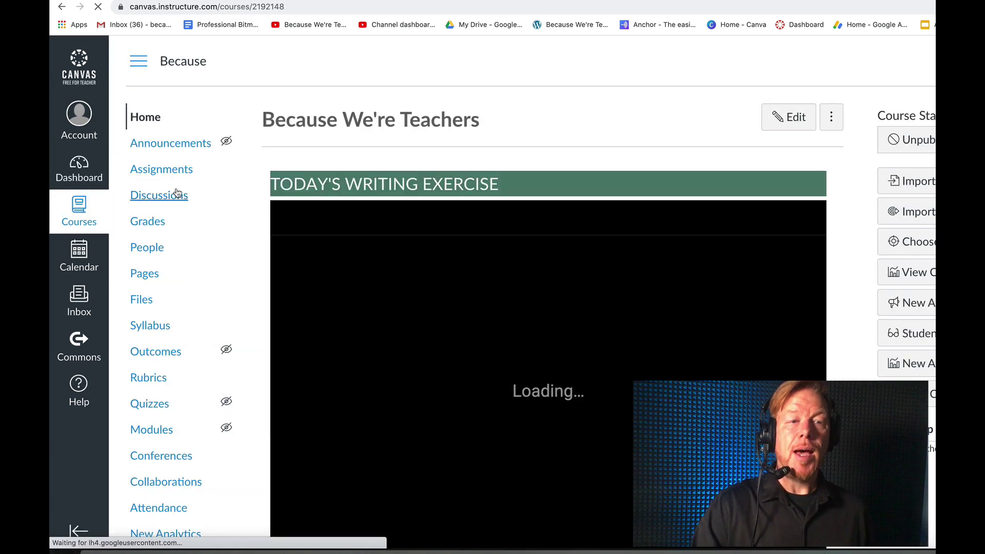
left_click(171, 198)
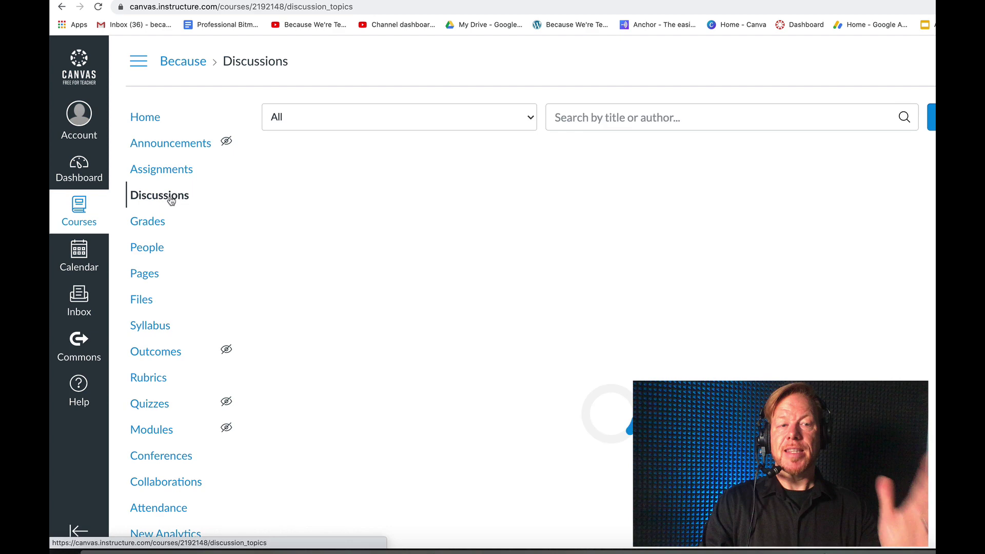
left_click(922, 121)
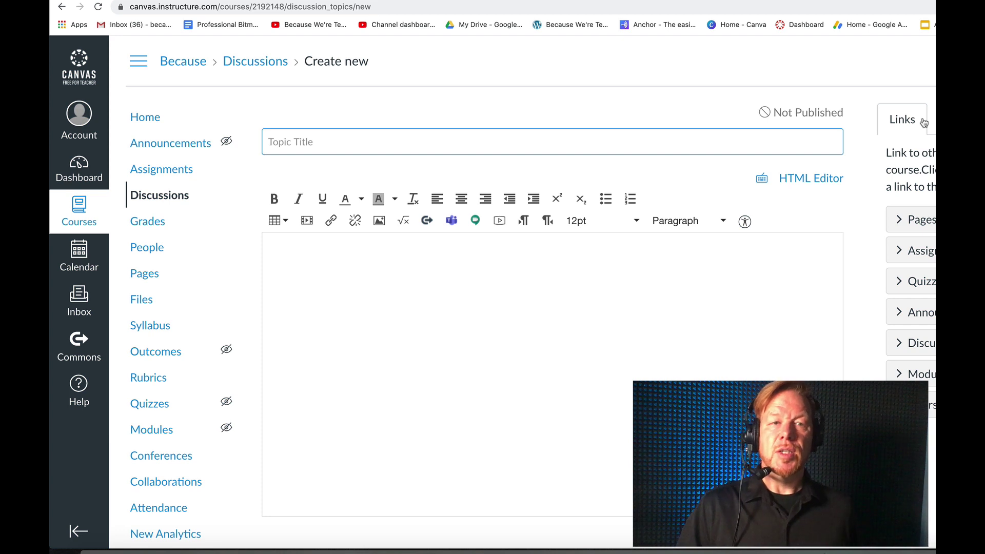
Title the new discussion topic "American Dream Discussion".
left_click(442, 136)
type("A")
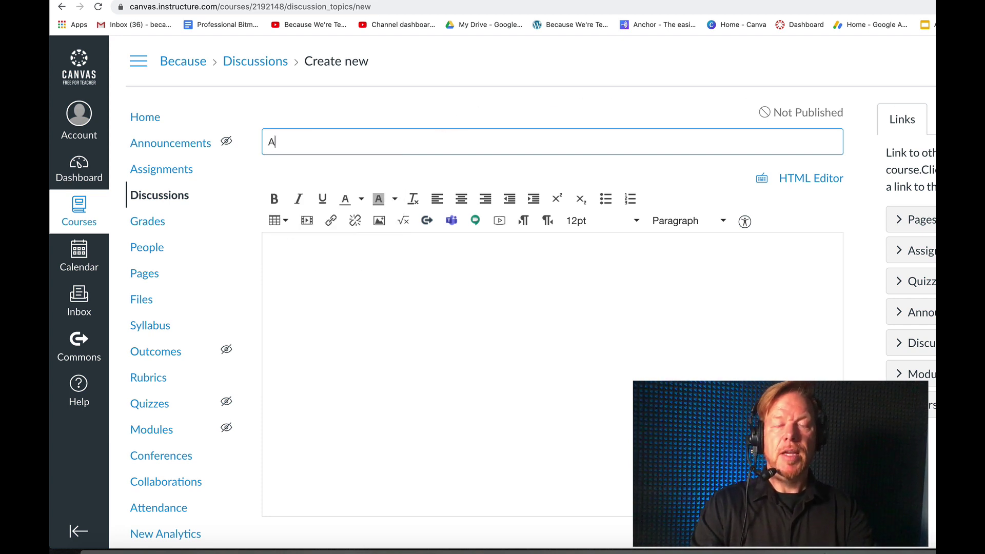
type("mericann")
key("BackSpace")
key("BackSpace")
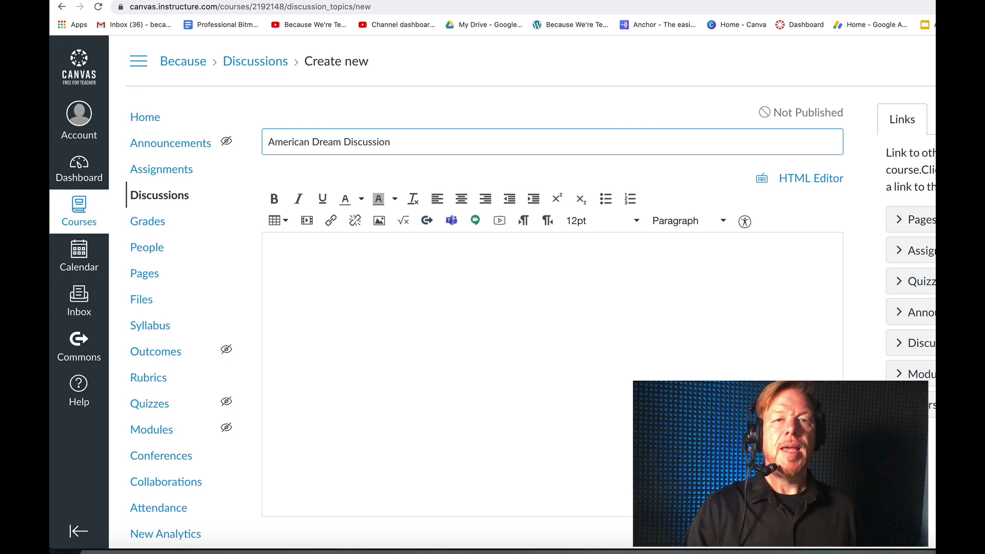
View the American Dream Discussion Board slide in Google Slides and open Canva in a new browser tab.
key("ctrl+Tab")
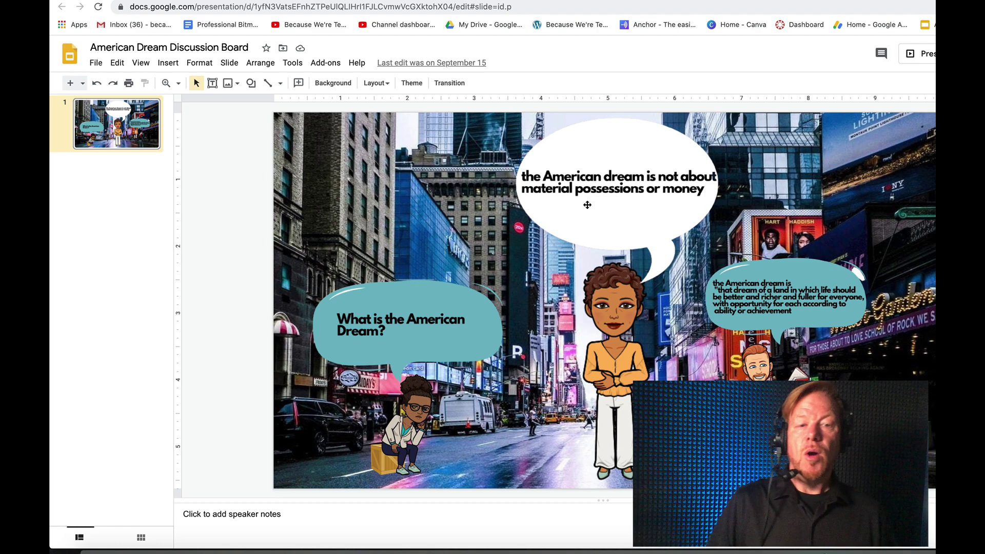
key("super+t")
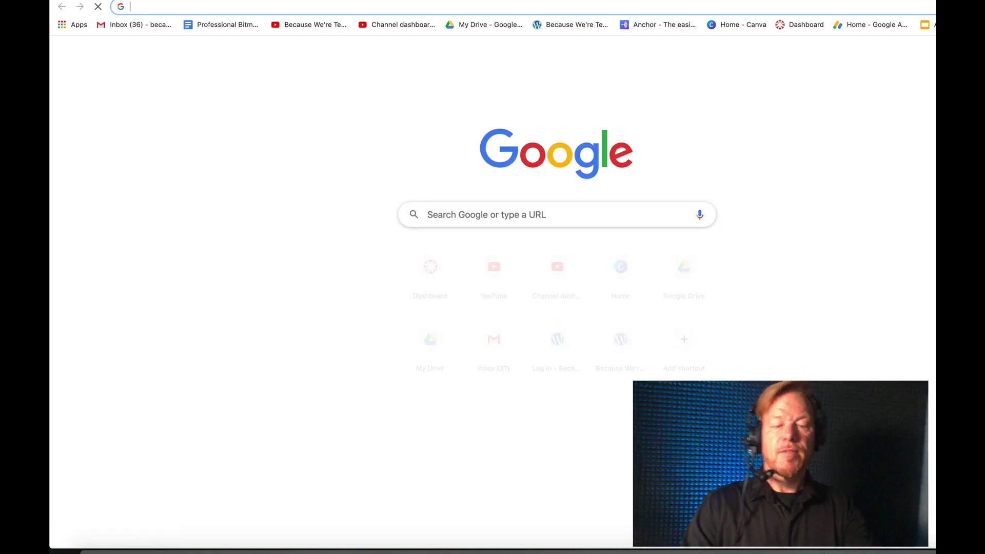
type("canv")
key("Return")
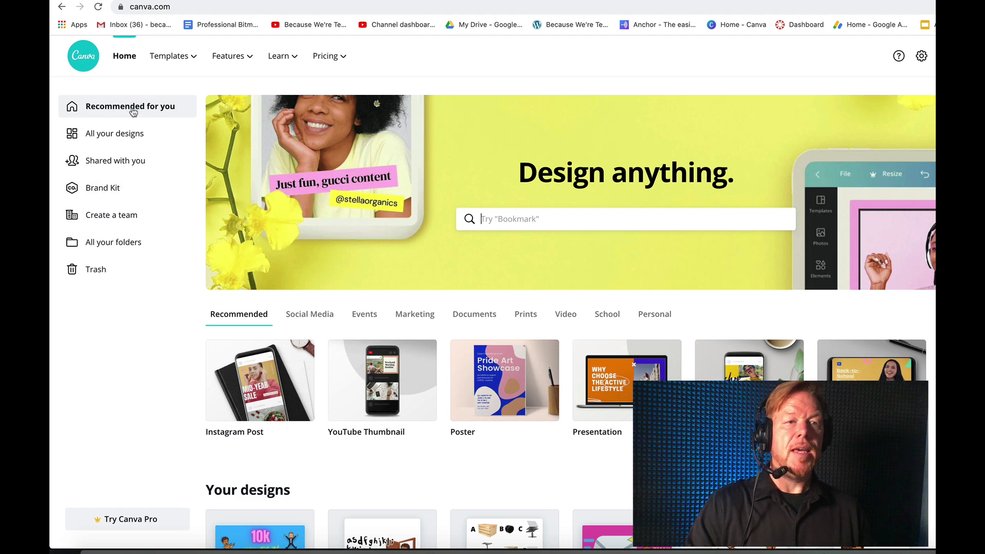
Create a blank Presentation (16:9) design in Canva.
left_click(260, 374)
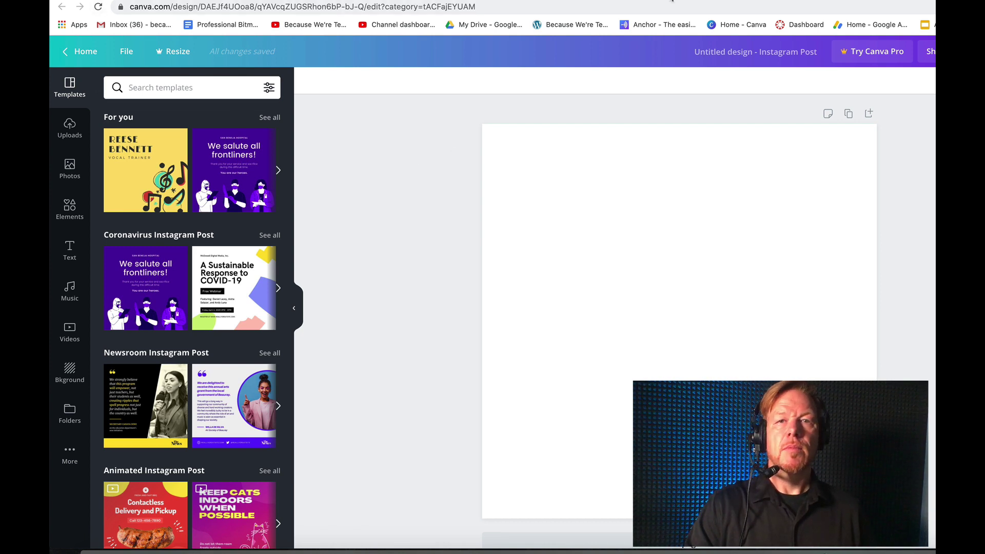
key("ctrl+w")
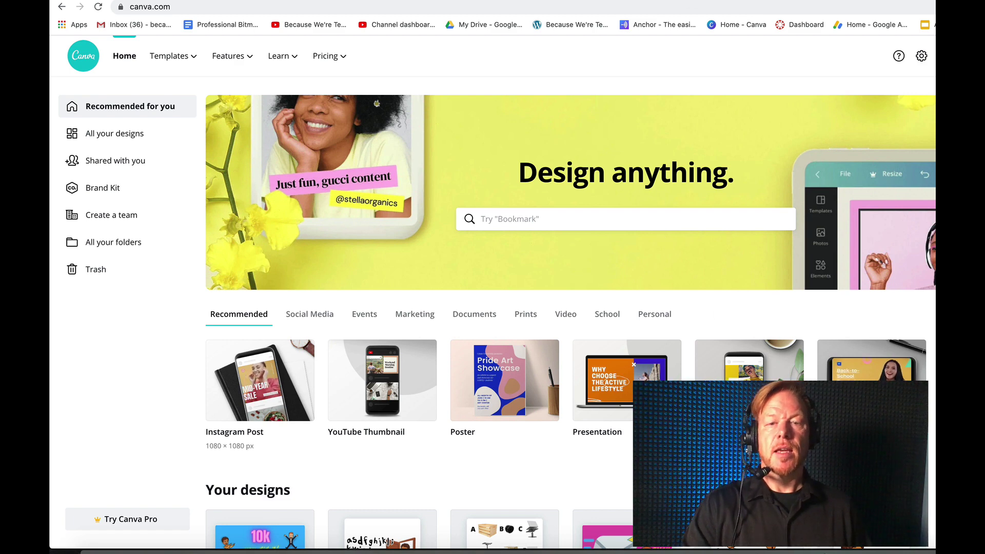
left_click(586, 385)
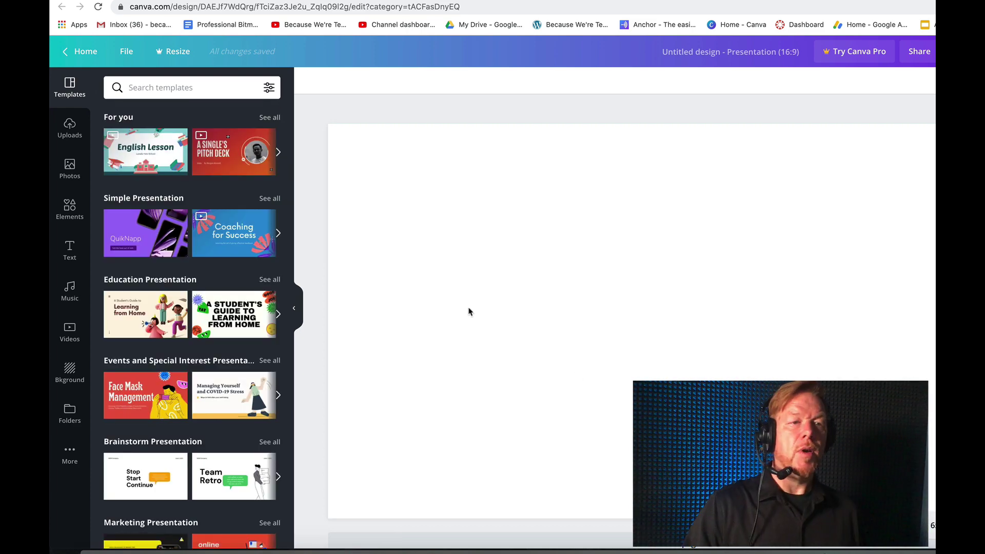
Search the design elements for "cartoon bubble".
left_click(70, 209)
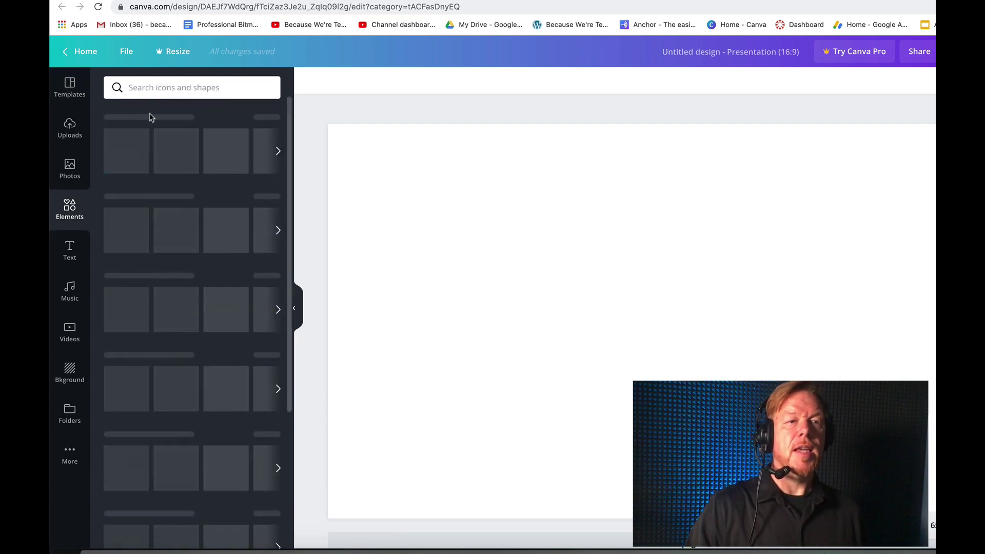
left_click(149, 87)
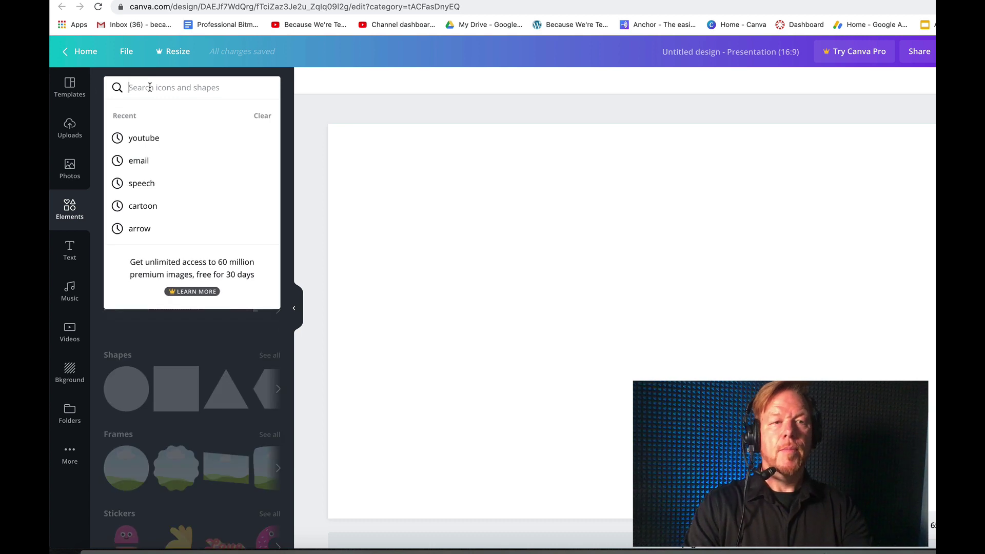
type("cartoon ")
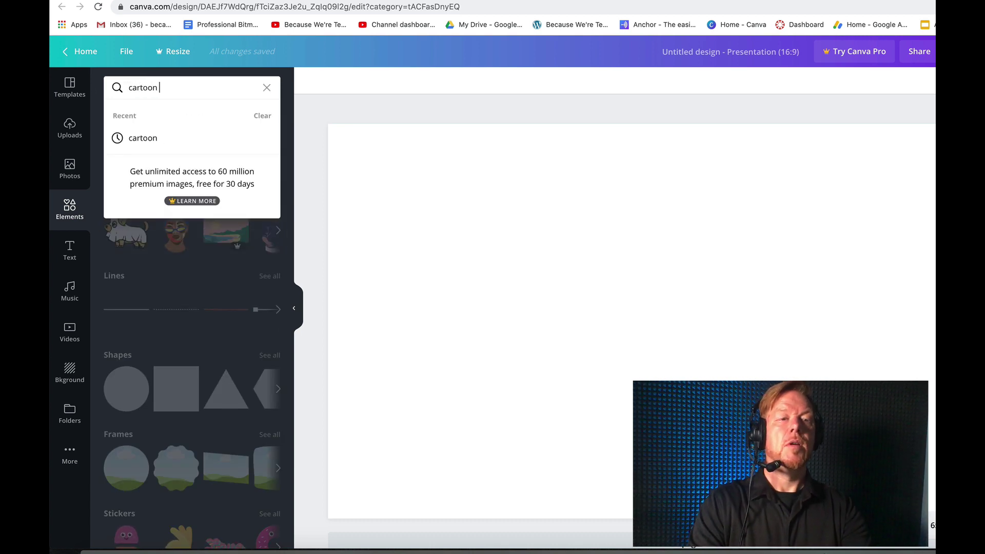
type("bubble")
key("Return")
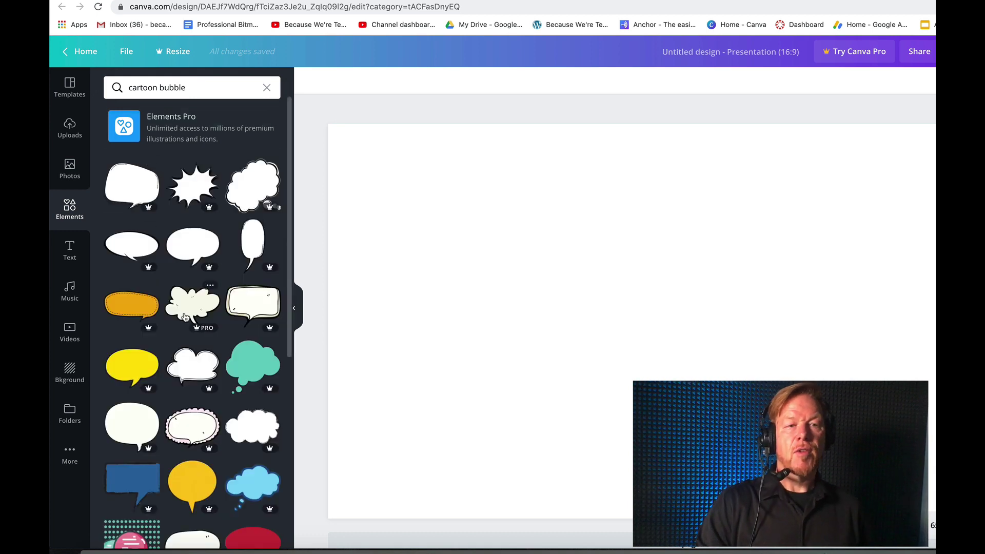
Try the green thought cloud with a black outline on the blank page and delete it again.
scroll(185, 318, "down", 5)
scroll(186, 317, "up", 2)
left_click(251, 177)
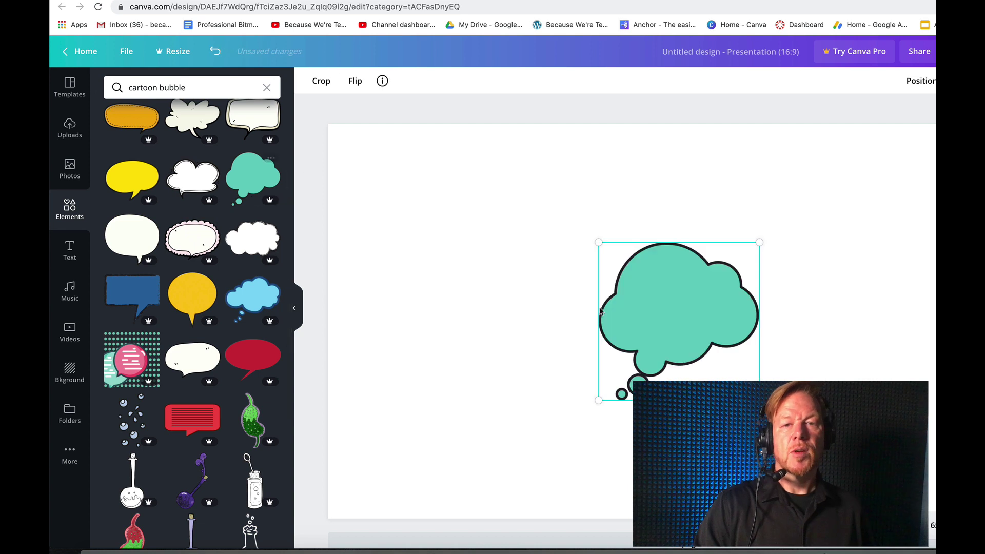
key("Delete")
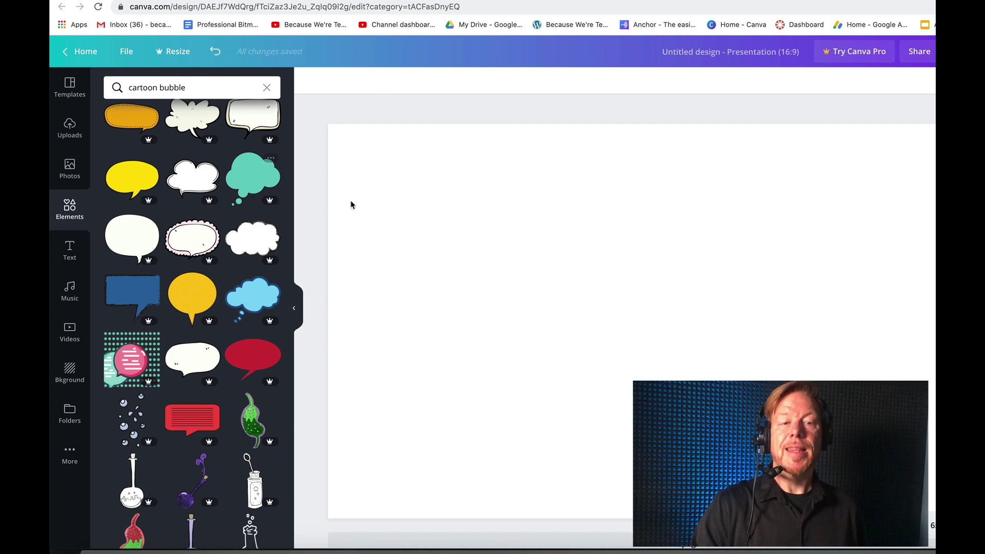
Look through the remaining cartoon bubbles and search the elements for "thought bubble" instead.
scroll(240, 255, "up", 1)
scroll(239, 255, "up", 2)
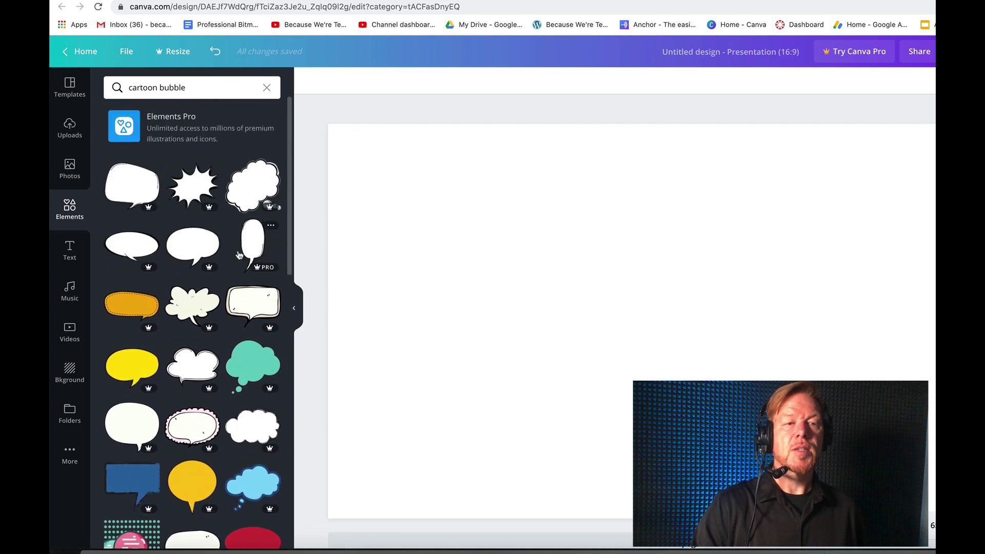
scroll(231, 254, "down", 6)
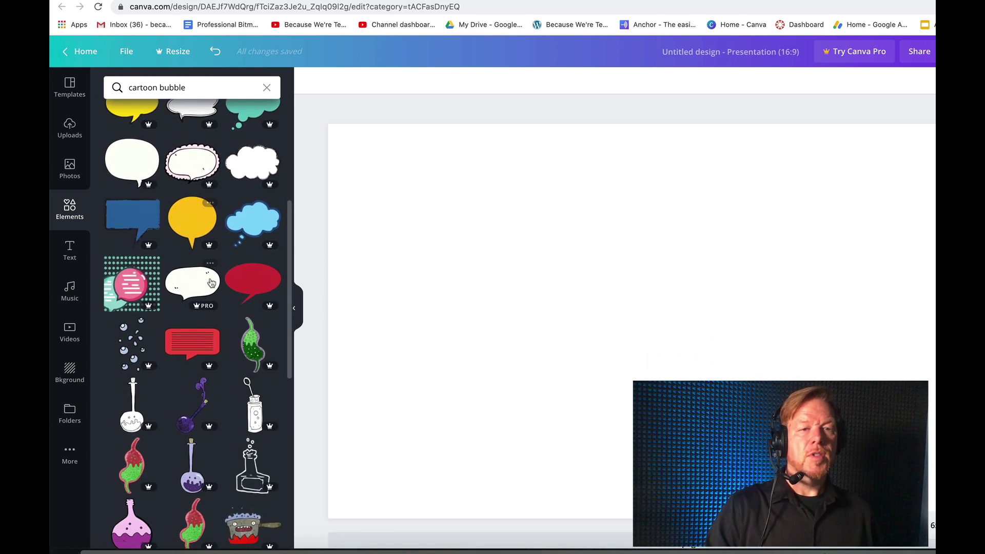
scroll(210, 283, "down", 6)
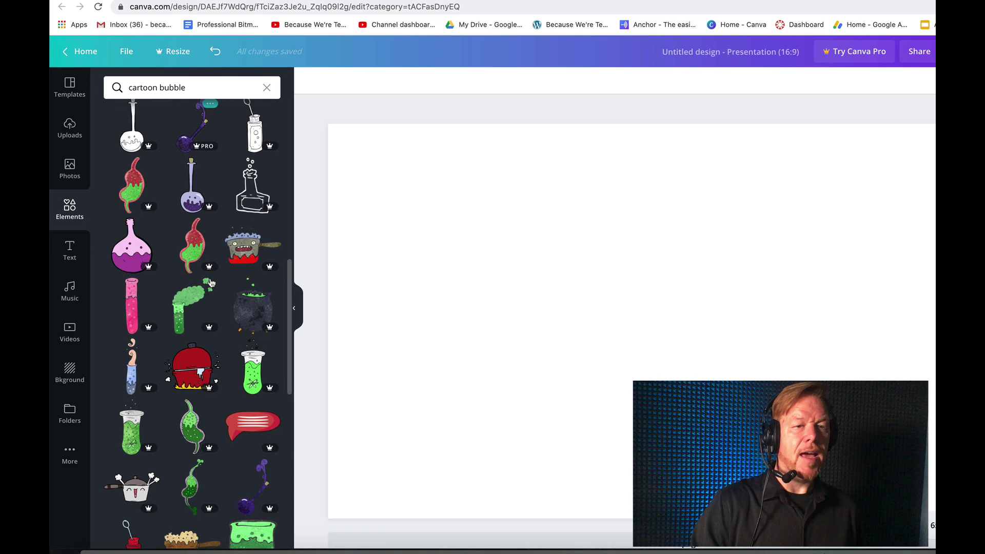
scroll(211, 282, "up", 15)
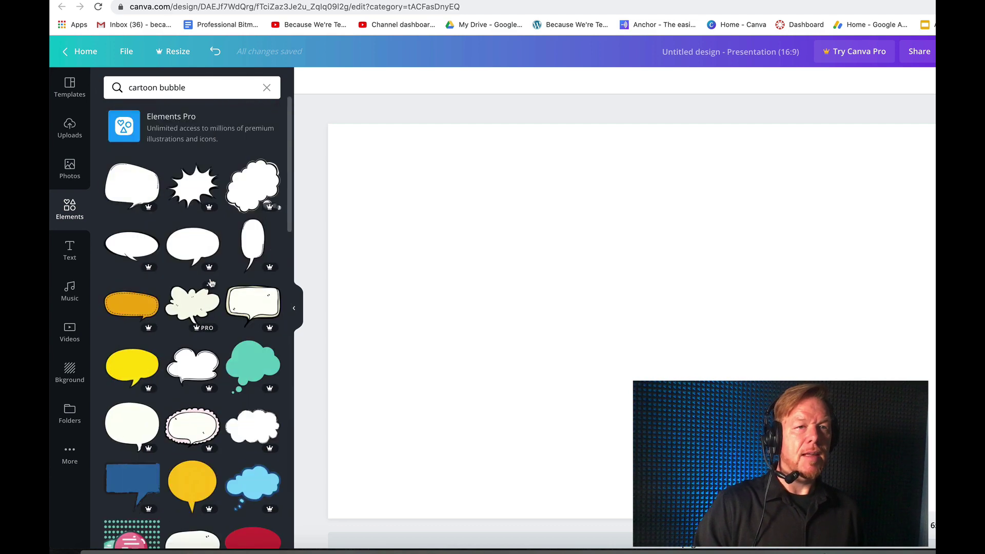
left_click(246, 93)
key("super+a")
type("thought bubble")
key("Return")
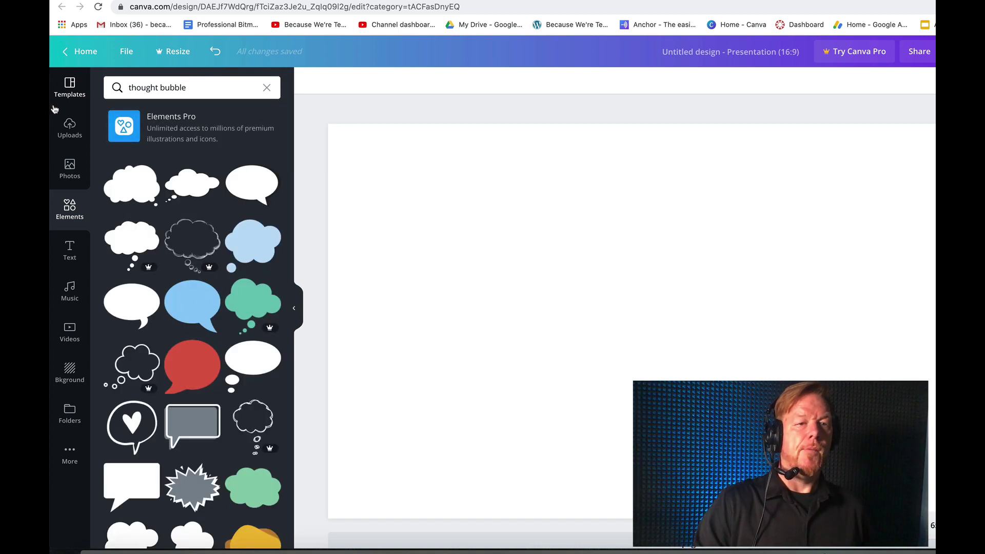
Discard the trial white speech bubble, add the blue one instead, and enlarge it slightly left of the page's centre.
left_click(252, 192)
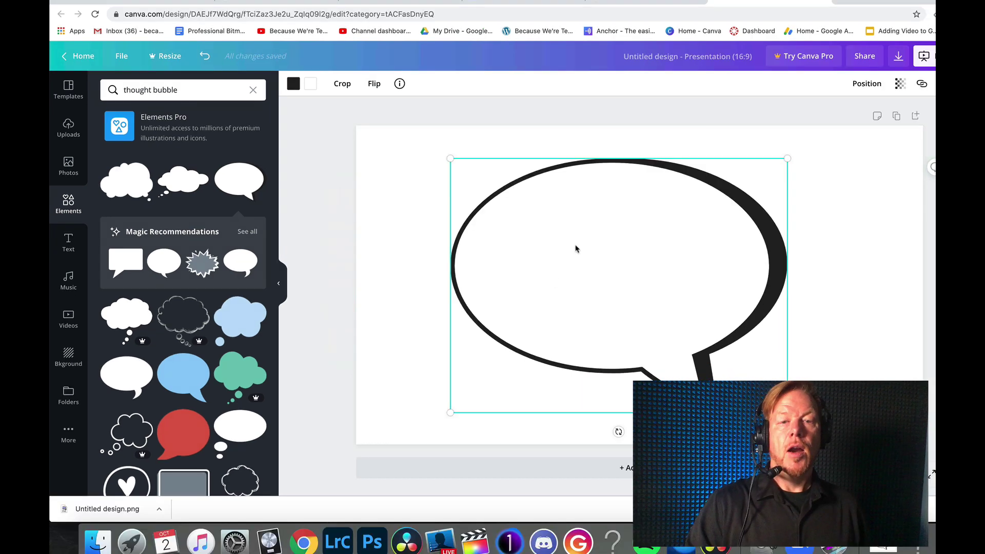
key("Delete")
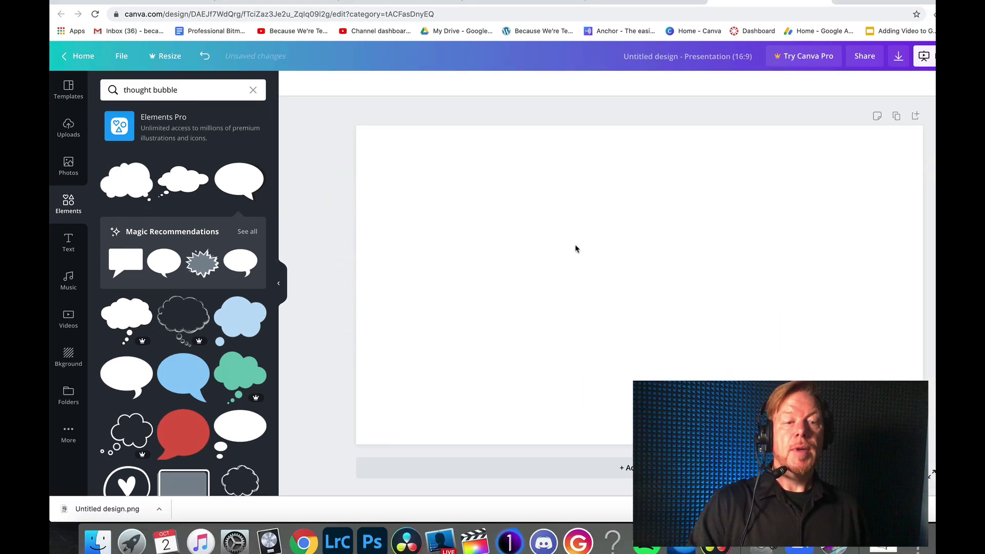
left_click(182, 382)
left_click_drag(574, 351, 361, 383)
left_click_drag(547, 299, 547, 226)
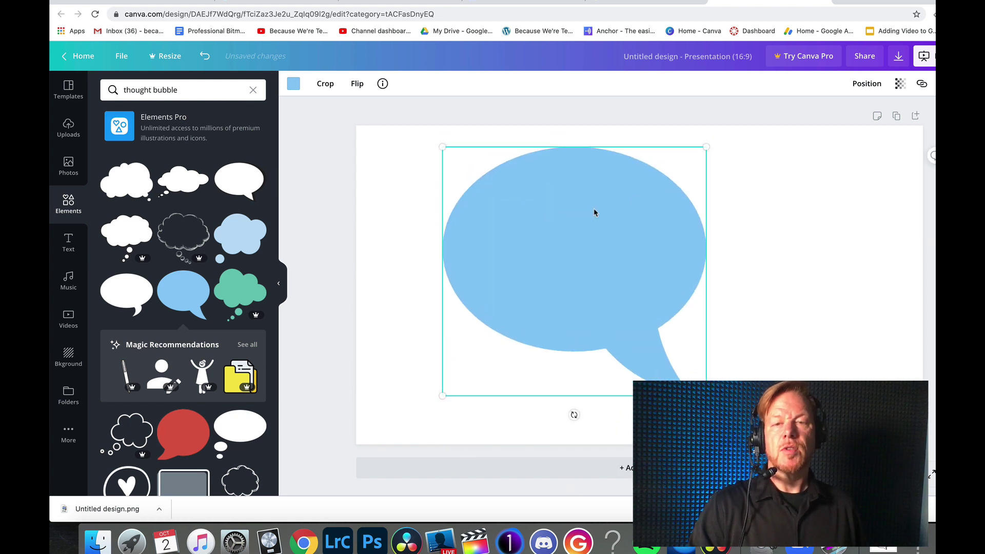
Try yellow and orange on the speech bubble and recolor it light turquoise from the default colors.
left_click(294, 83)
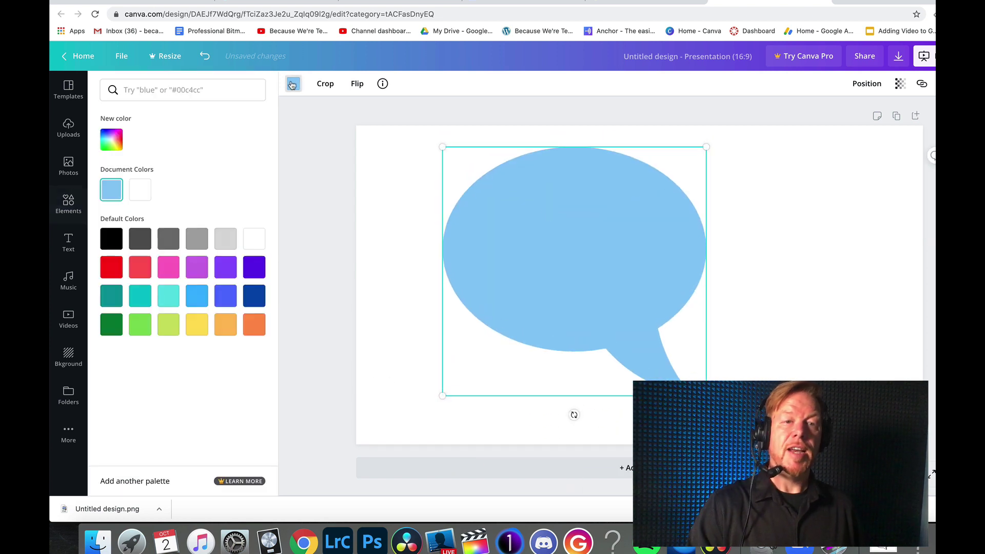
left_click(197, 325)
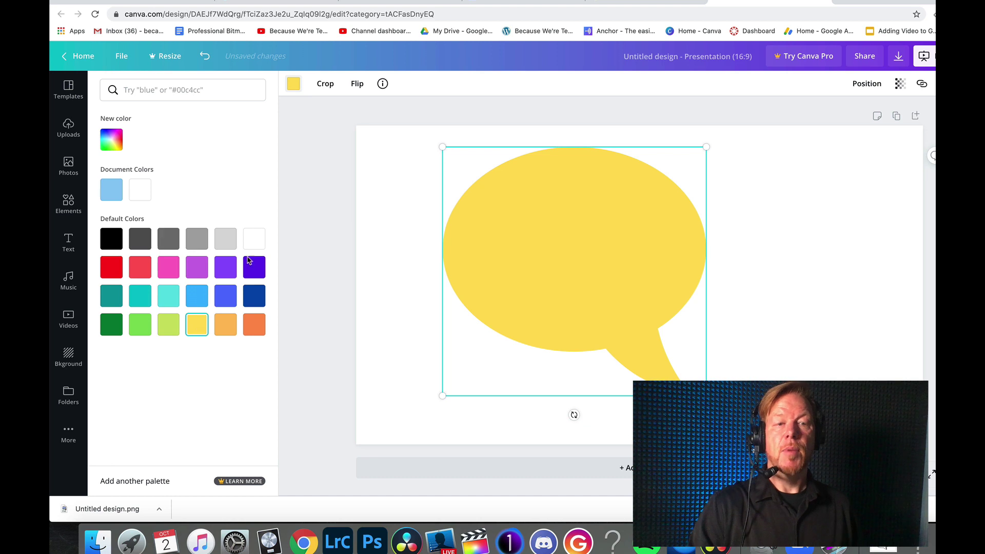
left_click(225, 326)
left_click(159, 301)
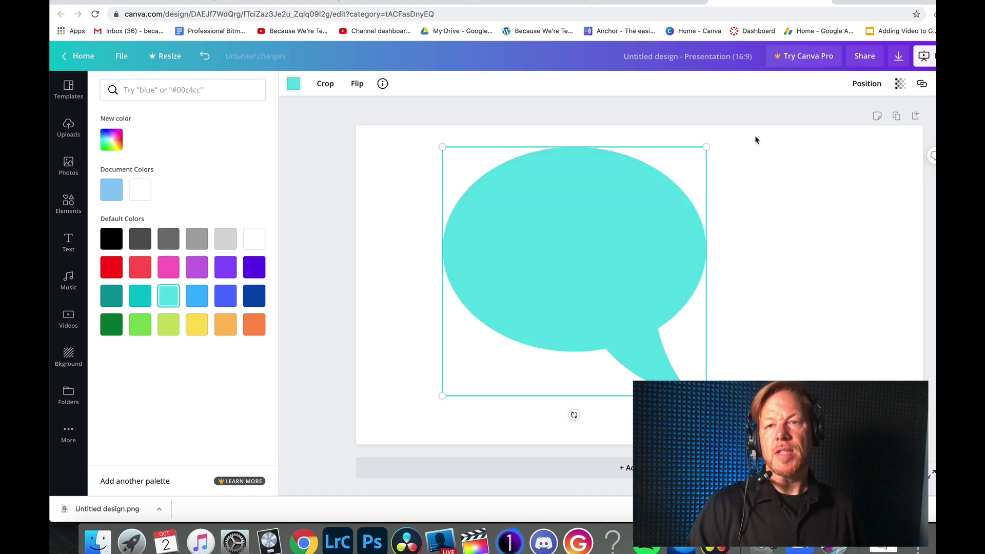
Download the speech bubble design as a PNG file.
left_click(899, 56)
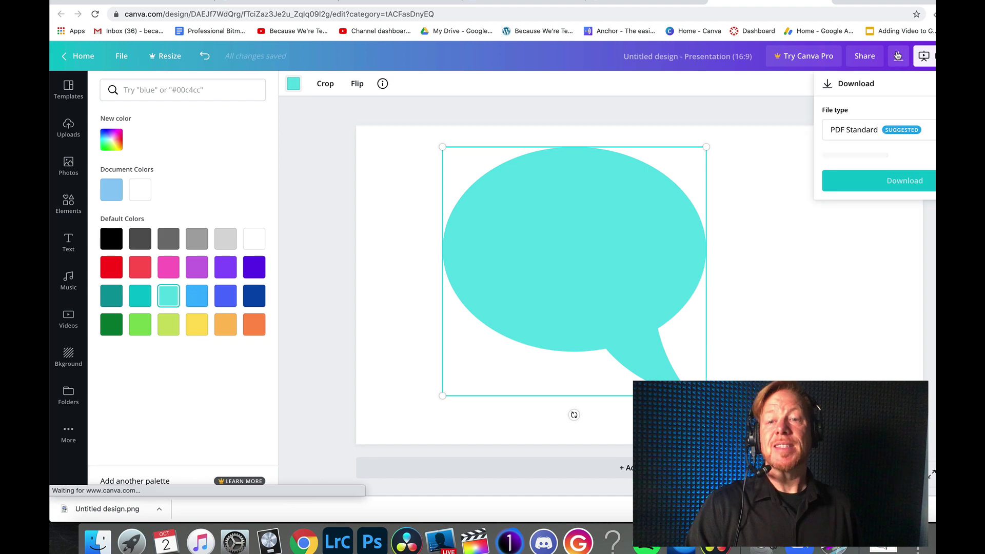
left_click(876, 134)
left_click(860, 76)
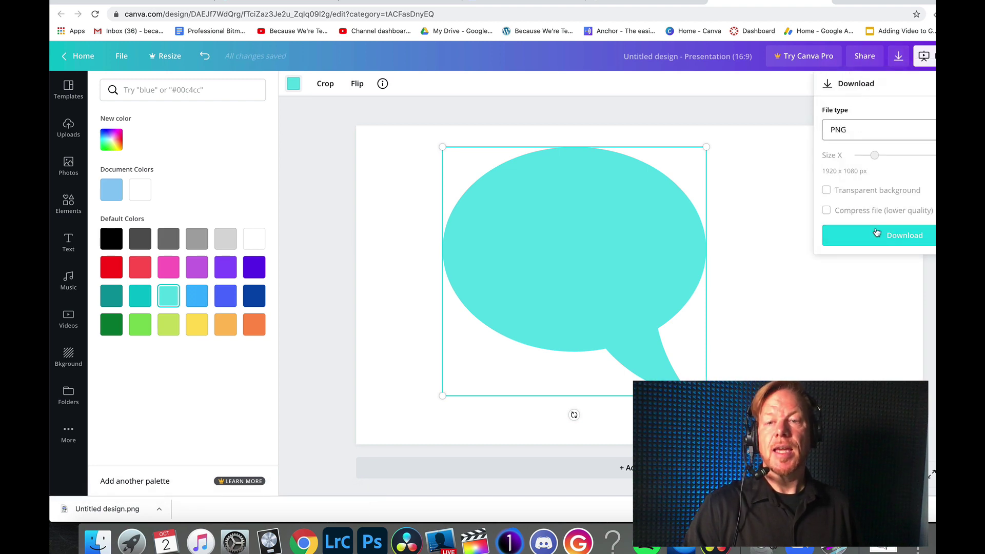
left_click(876, 232)
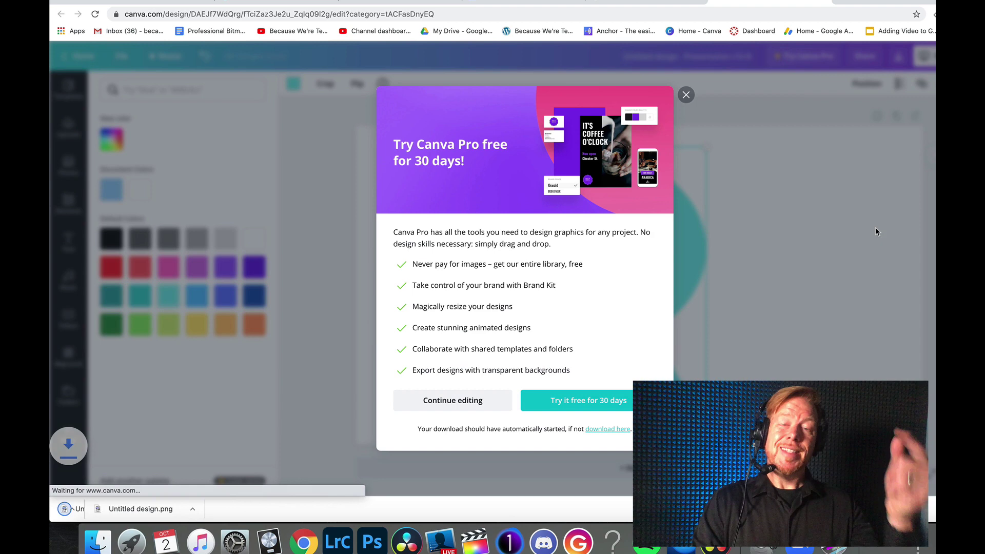
Switch to remove.bg and upload "Untitled design (1).png" from Downloads for background removal.
left_click(860, 2)
left_click(135, 84)
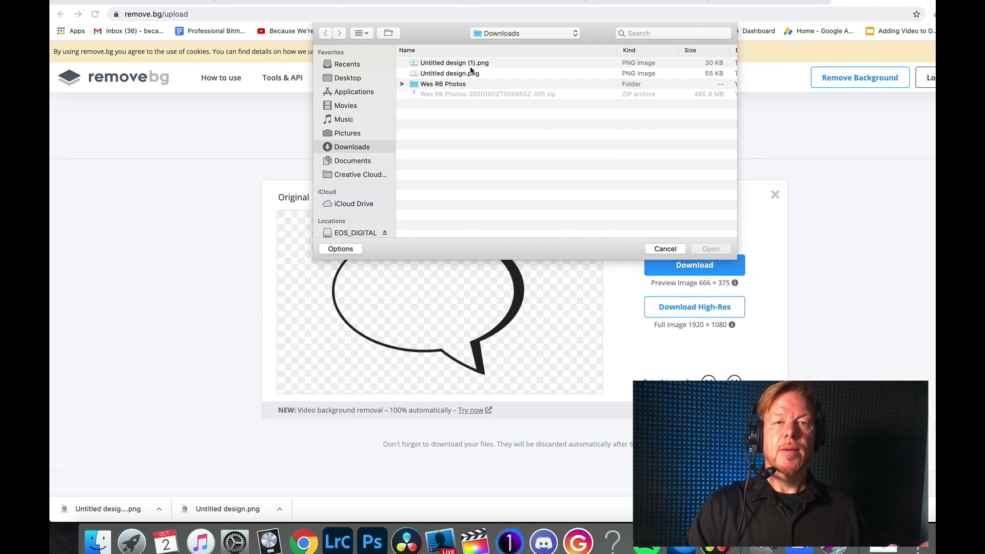
double_click(471, 64)
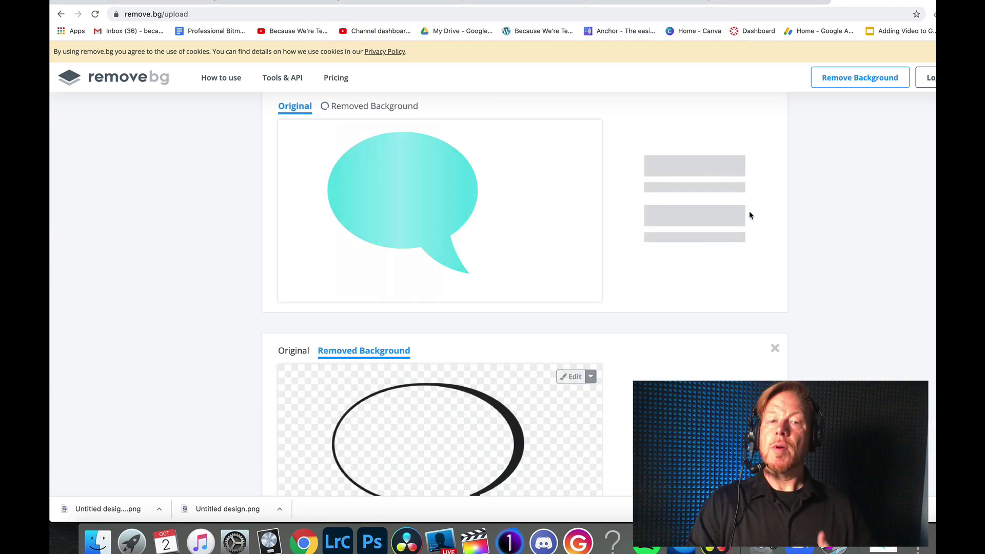
Download the 666 × 375 preview of the background-free bubble and return to the American Dream Discussion Board in Google Slides.
left_click(708, 180)
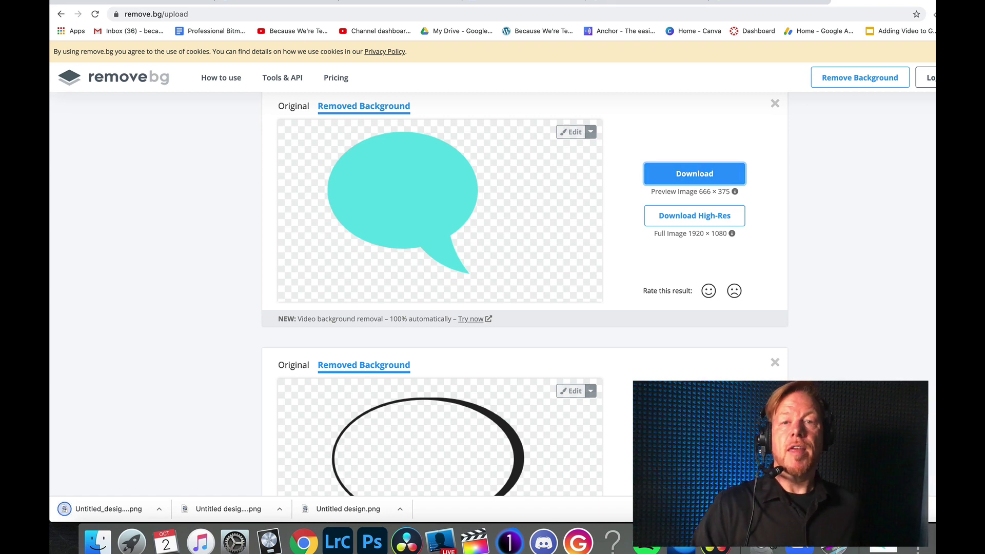
left_click(501, 1)
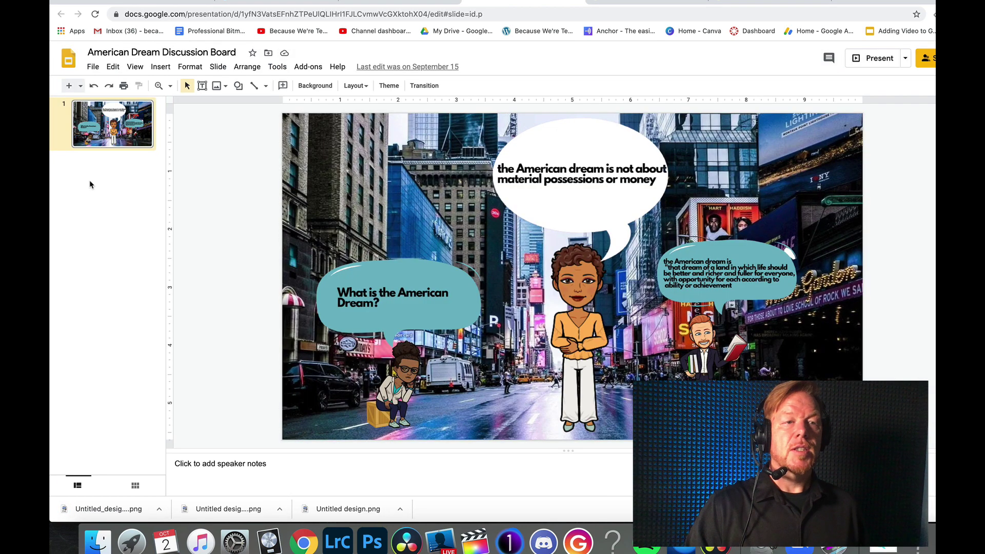
Duplicate the finished discussion slide and delete all three speech bubbles with their text from the copy.
key("super+d")
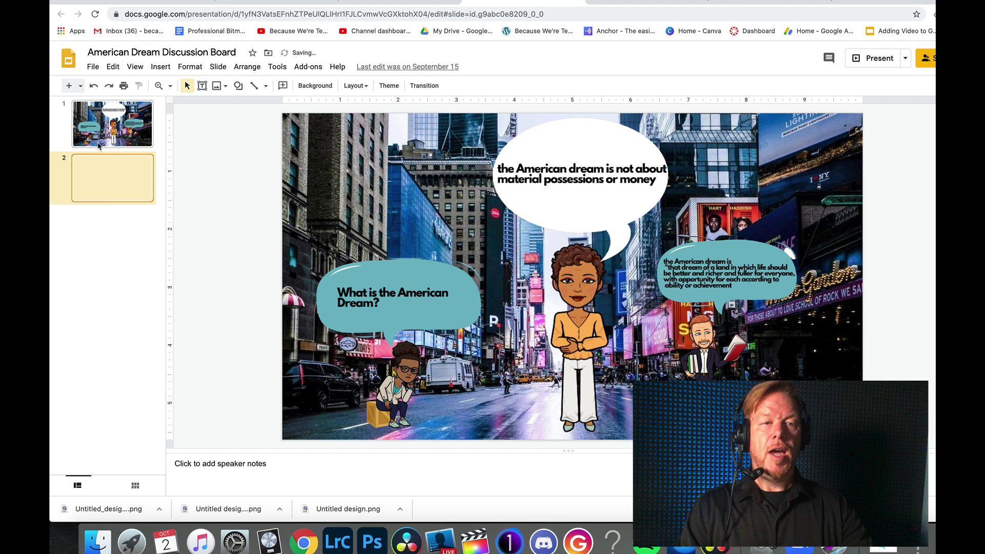
left_click(552, 164)
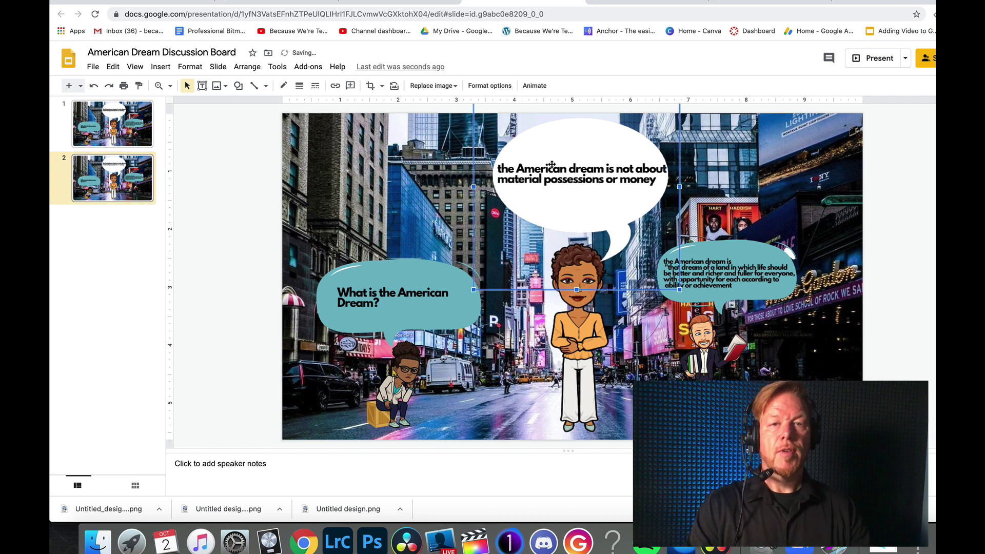
key("Delete")
left_click(690, 257)
key("Delete")
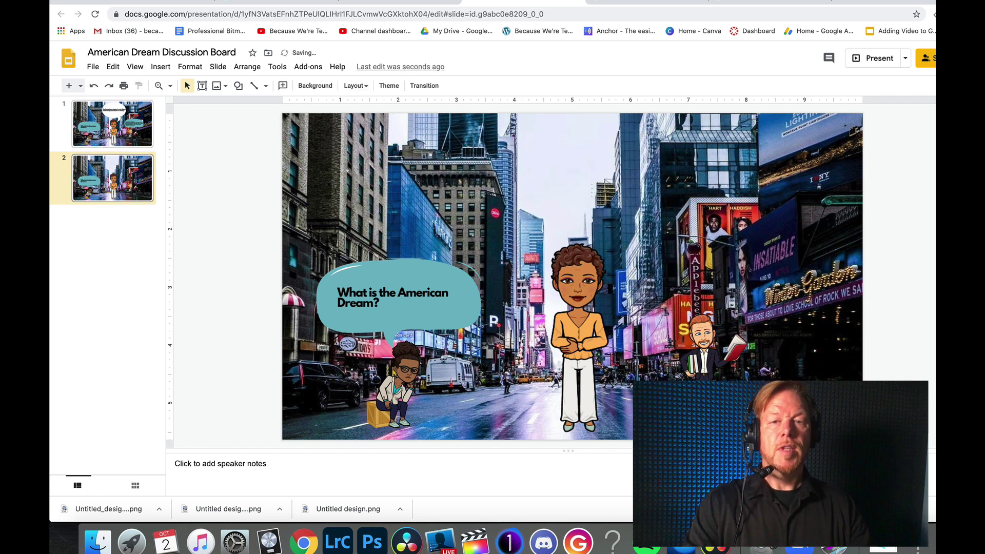
left_click(343, 297)
key("Delete")
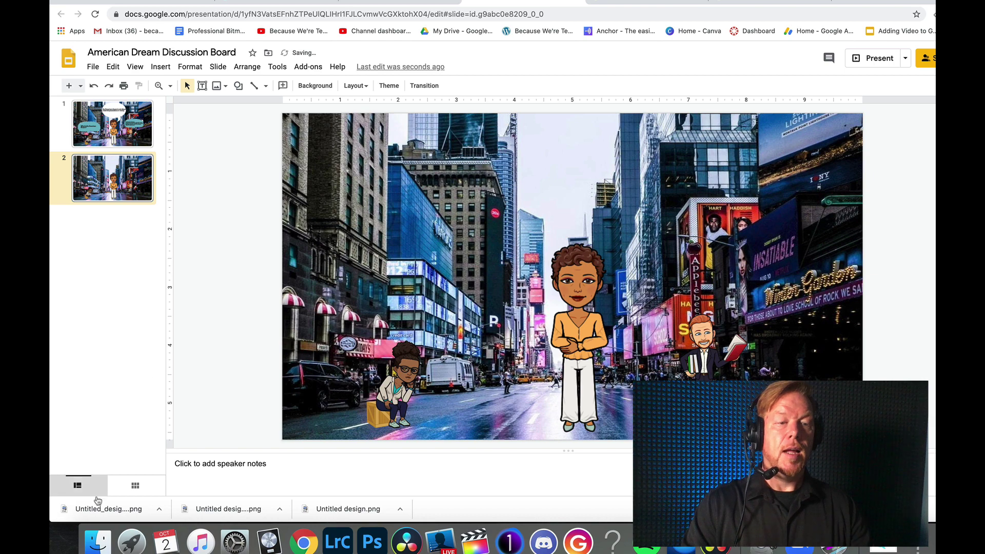
Add the downloaded turquoise bubble image to the second slide, move it up and shrink it to about 6.3 × 3.55 in.
left_click_drag(98, 507, 501, 187)
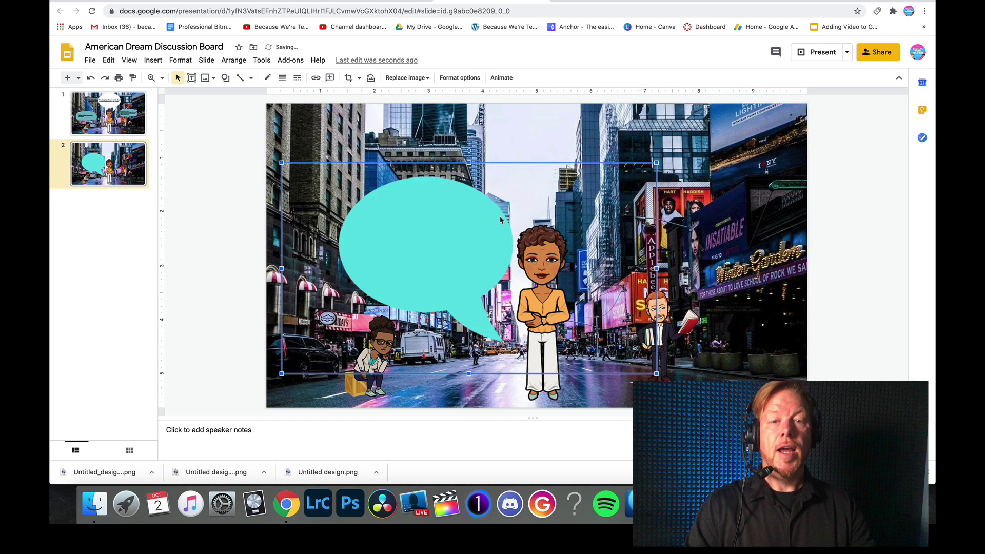
left_click_drag(485, 221, 470, 184)
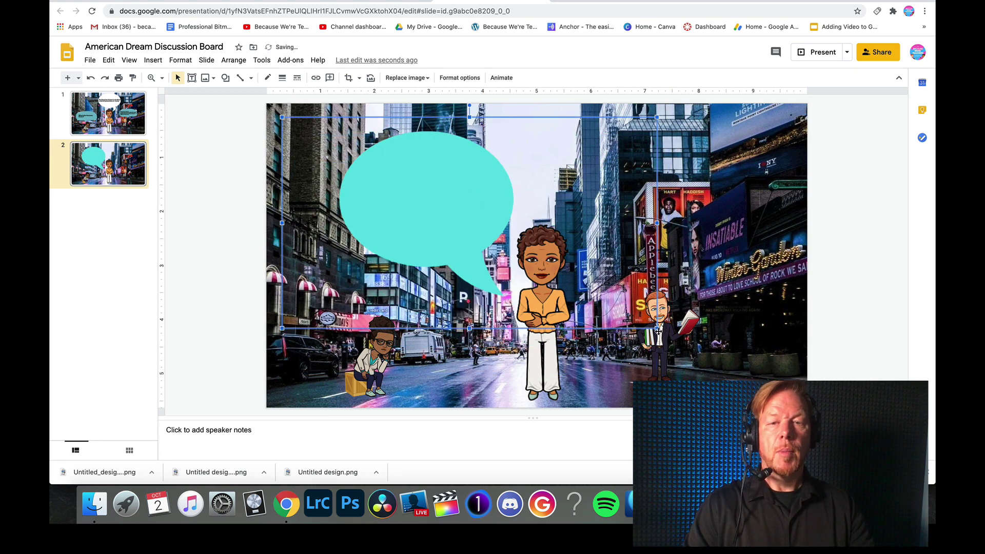
left_click_drag(657, 328, 606, 281)
Duplicate the turquoise speech bubble toward the seated character and flip the copy horizontally.
left_click_drag(395, 167, 374, 245)
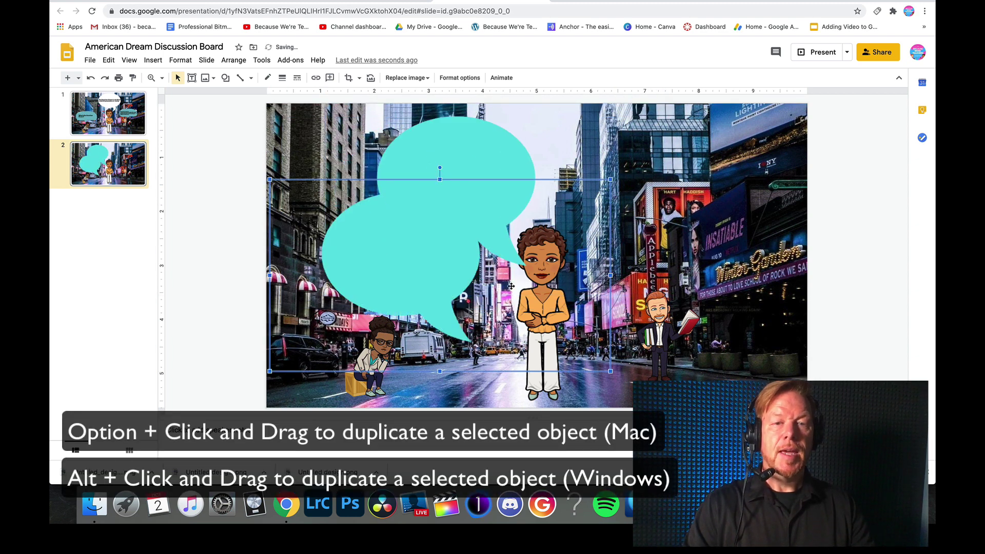
left_click(460, 77)
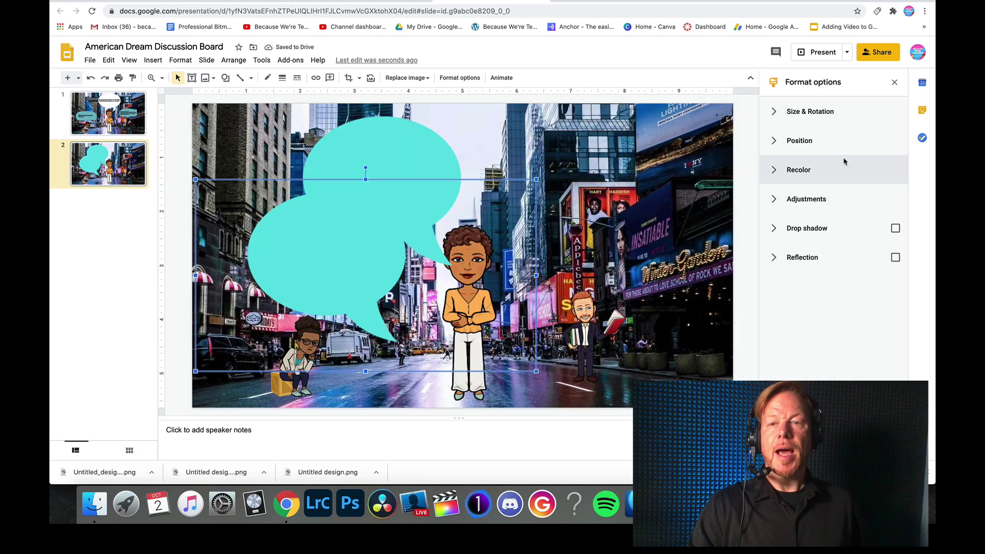
left_click(776, 111)
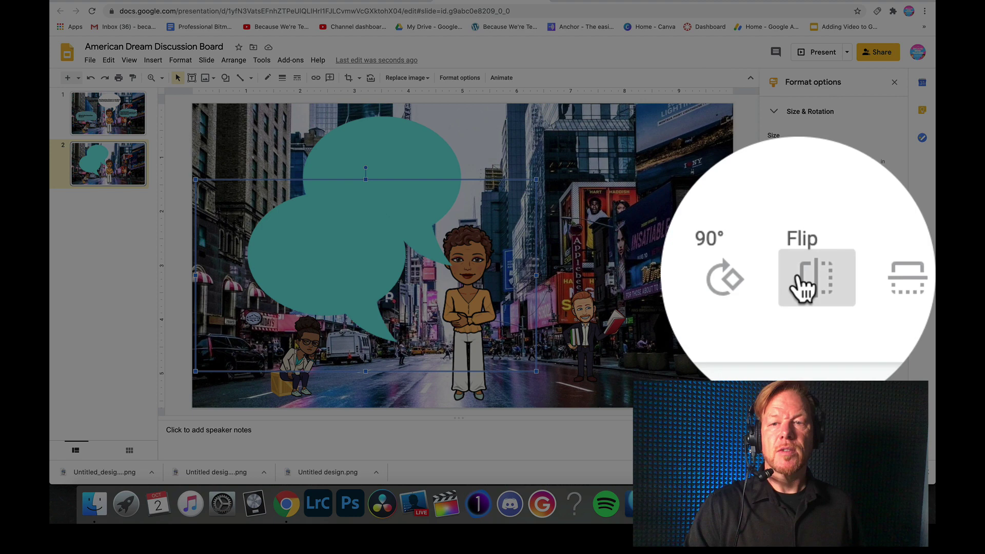
left_click(848, 276)
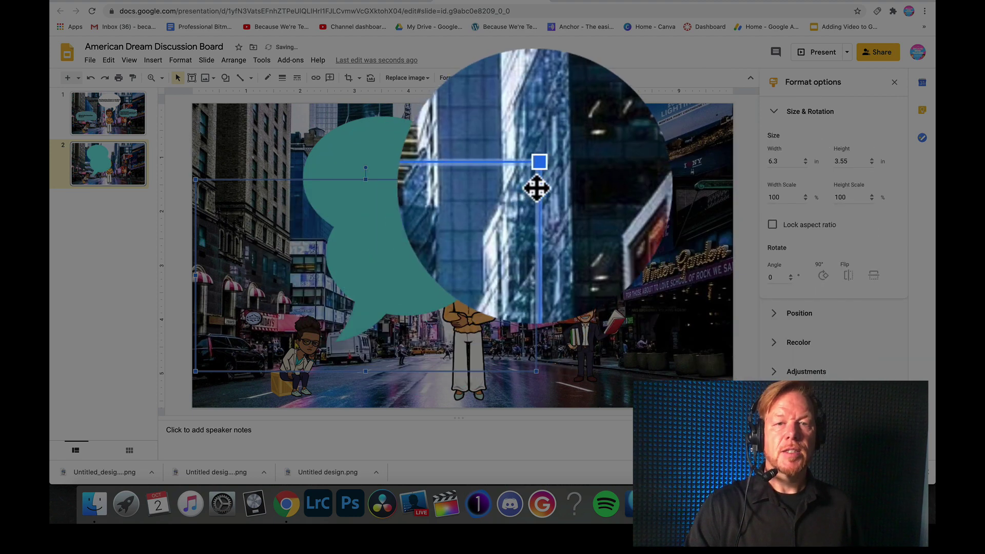
Shrink the flipped bubble to about 4.26 × 2.4 in and place its tail at the seated character's head.
left_click_drag(536, 179, 451, 226)
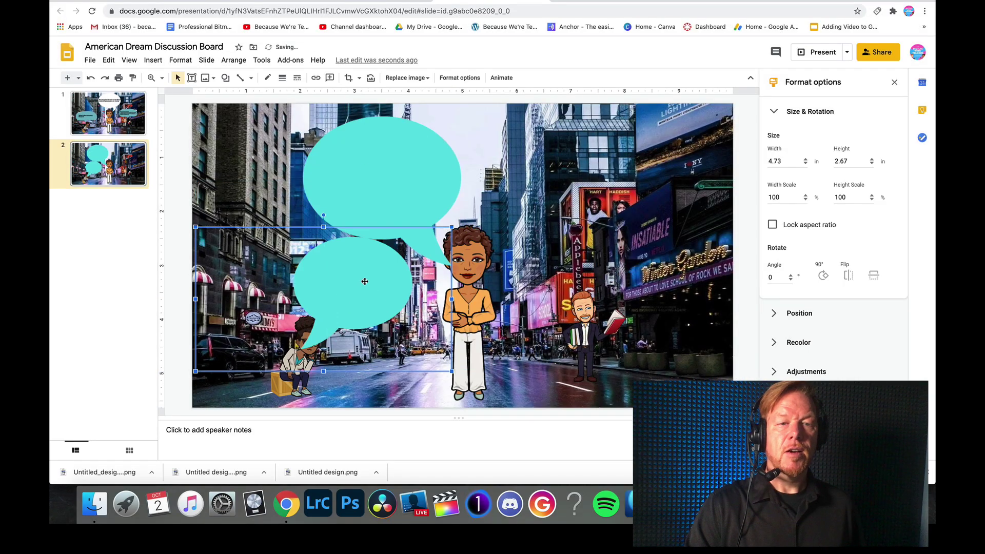
left_click_drag(365, 281, 388, 276)
left_click(478, 224)
left_click(425, 246)
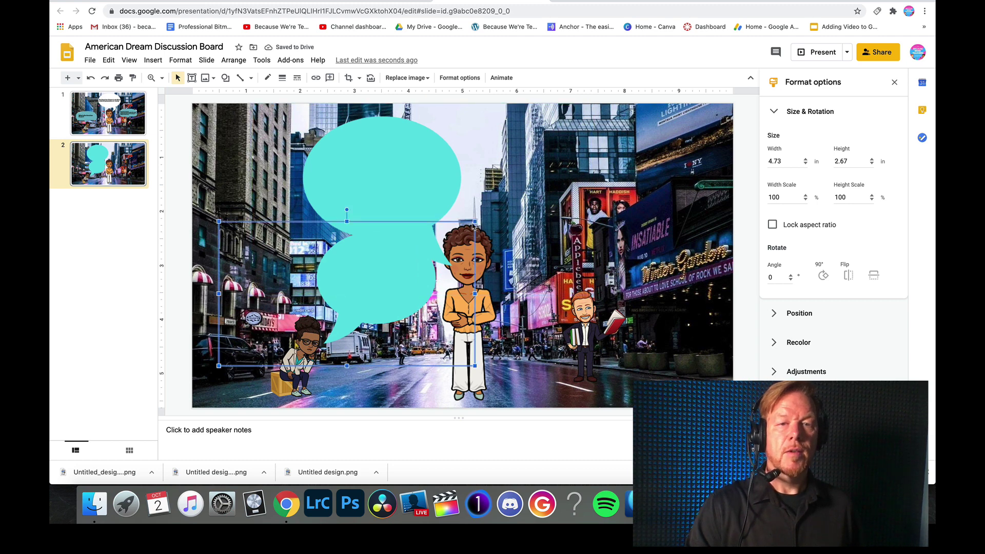
left_click_drag(476, 222, 447, 236)
Move the large speech bubble up beside the standing woman's head and shrink it to about 5.75 × 3.24 in.
left_click(418, 167)
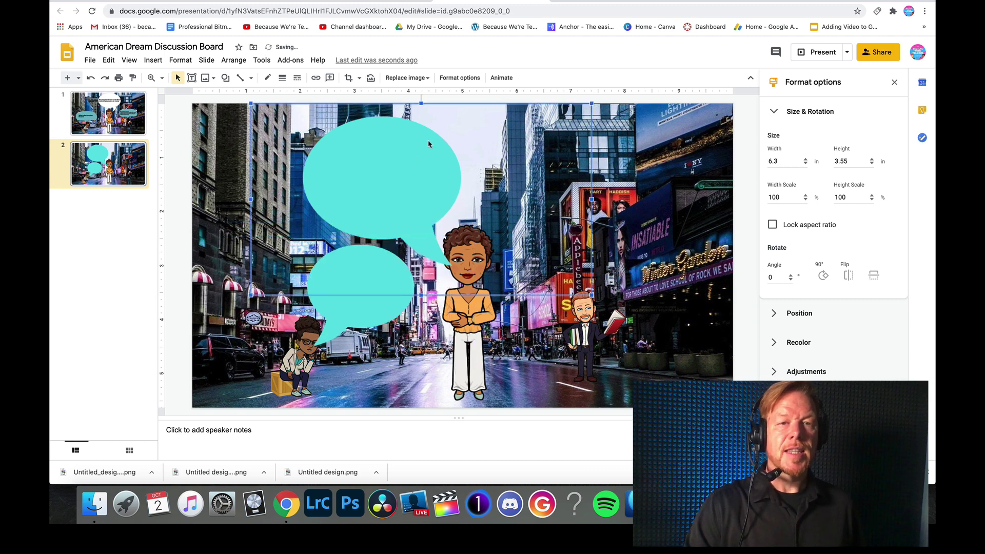
left_click_drag(425, 146, 429, 135)
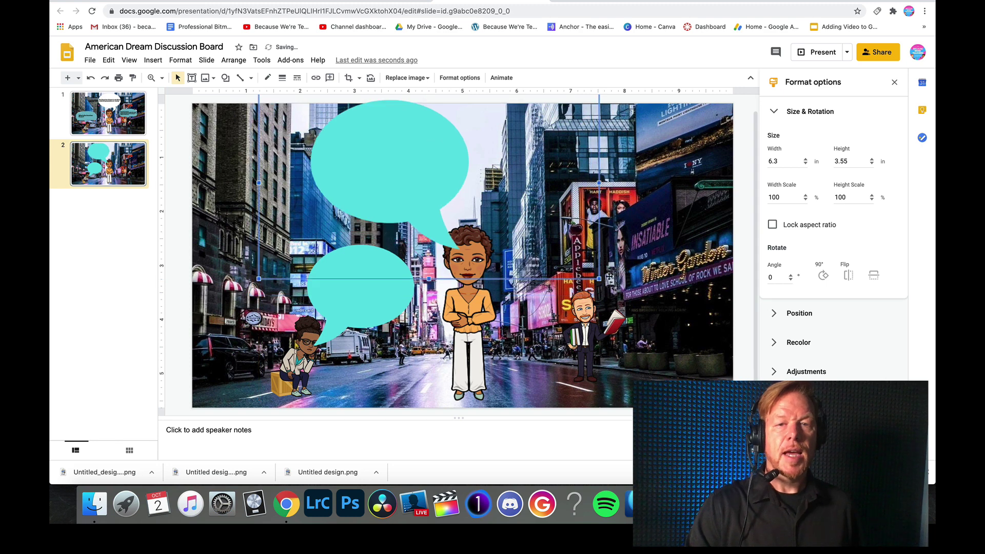
left_click_drag(600, 279, 570, 262)
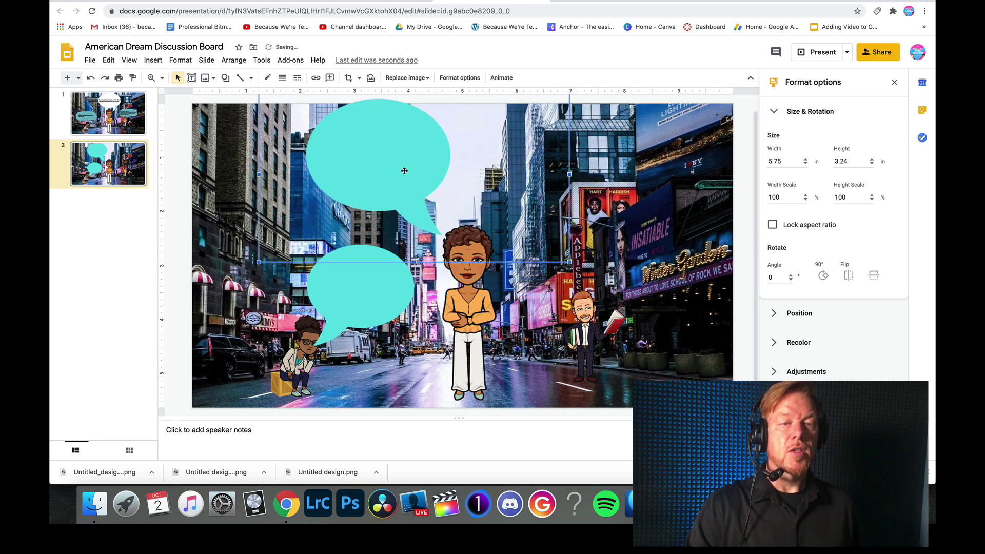
Duplicate the large bubble, flip the copy horizontally and place it above the man holding books.
left_click_drag(404, 171, 545, 177)
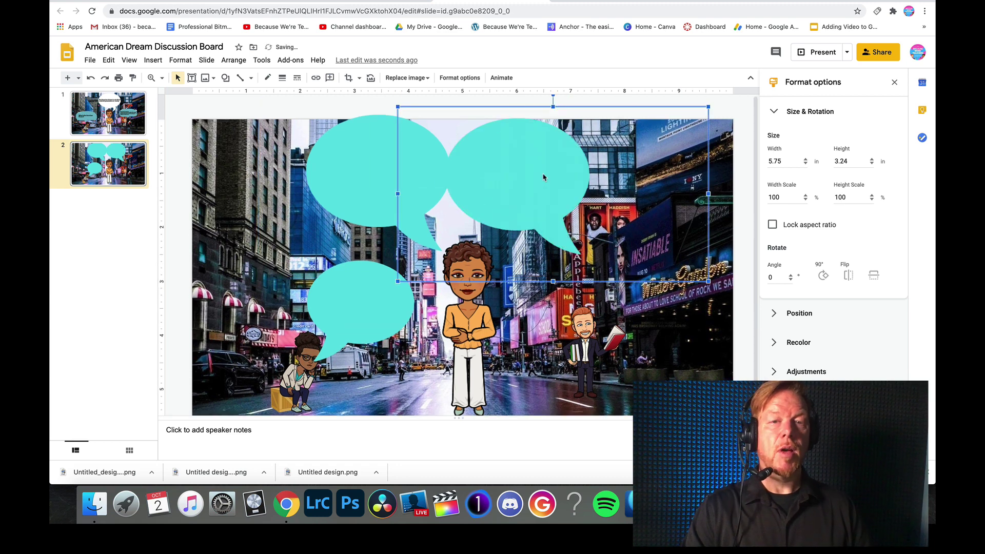
left_click_drag(478, 193, 559, 209)
left_click(849, 275)
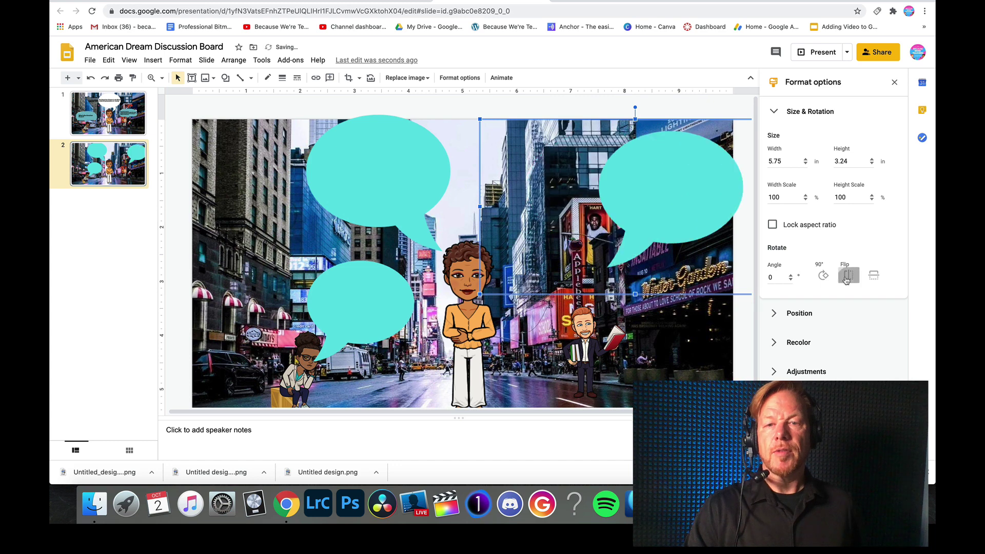
left_click_drag(654, 211, 633, 251)
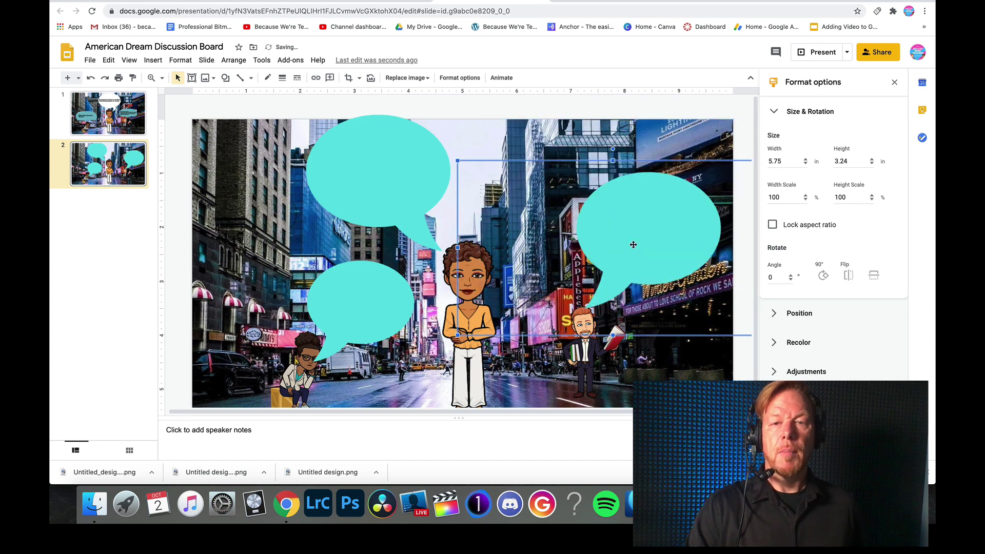
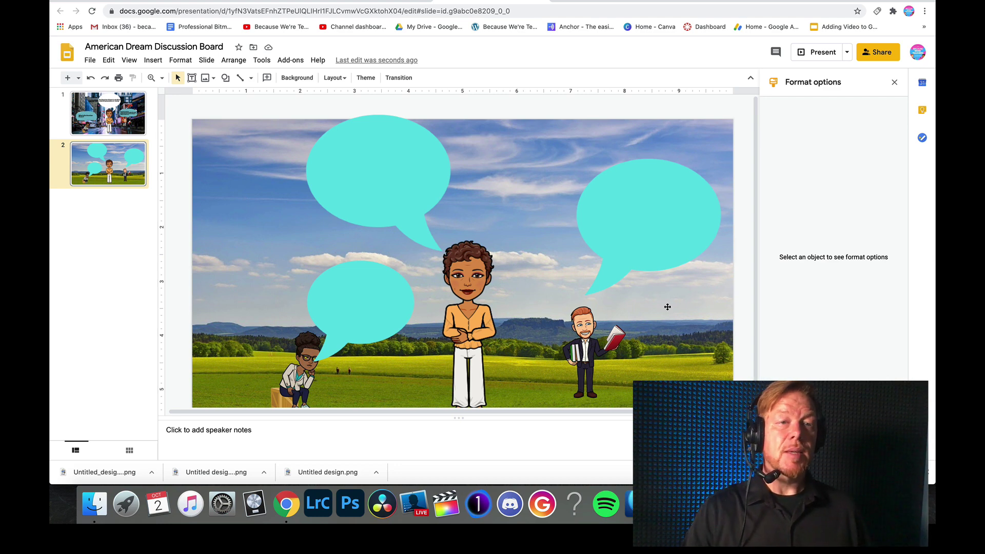
Replace the slide background with the street crosswalk photo from an image search for "city".
left_click(297, 78)
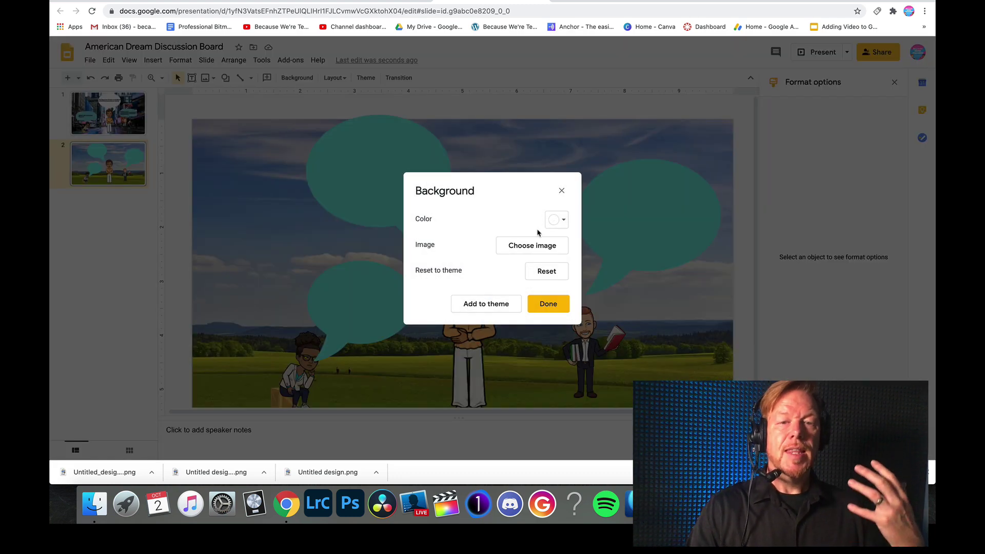
left_click(533, 246)
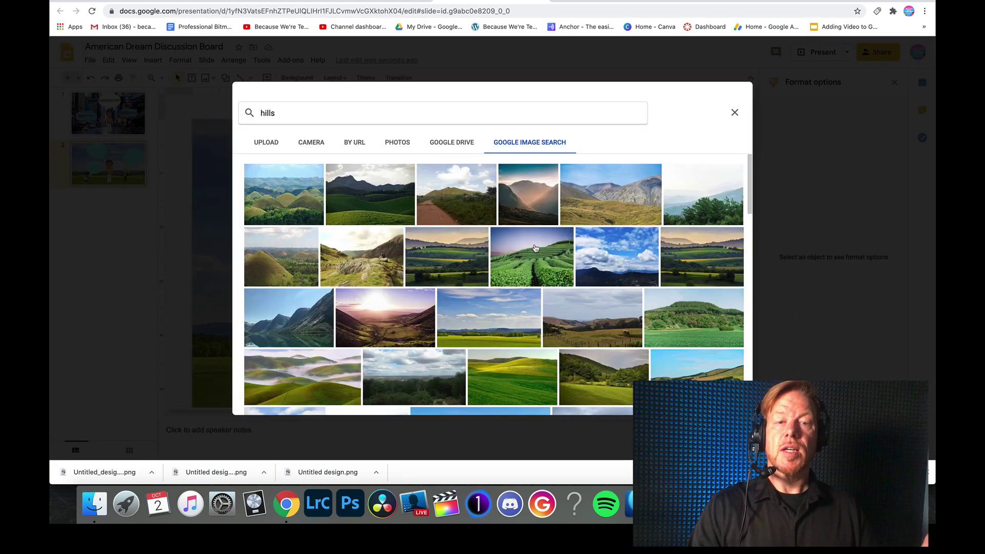
left_click(286, 117)
type("city")
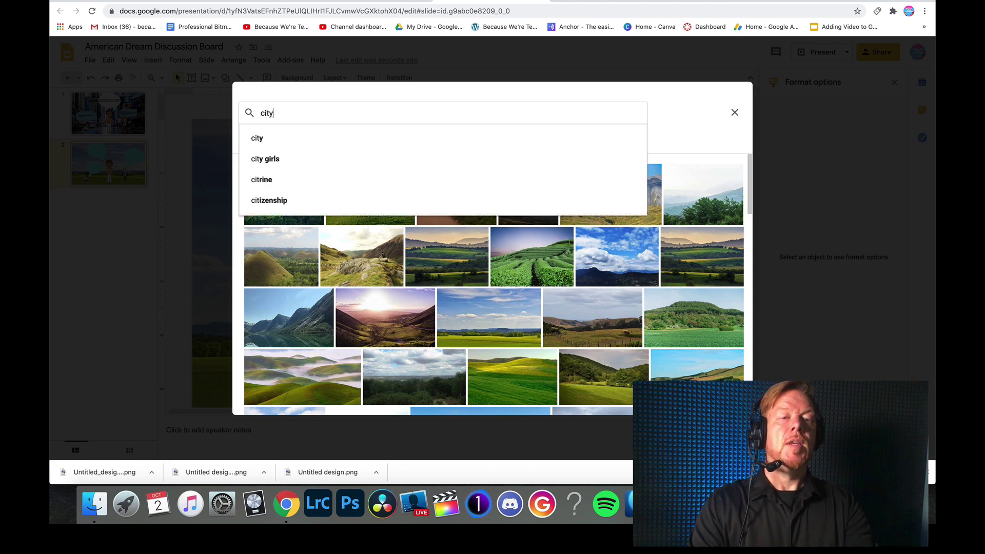
key("Return")
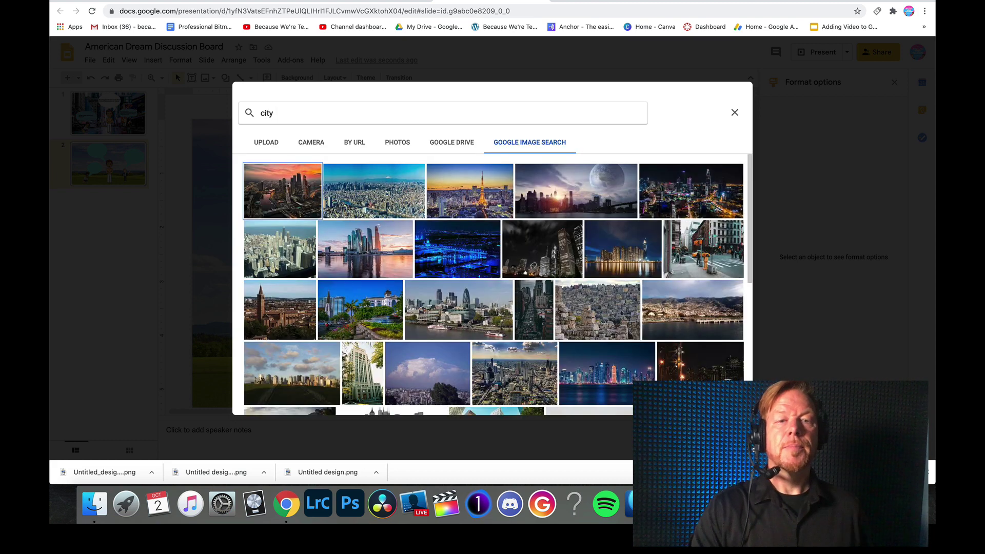
left_click(709, 253)
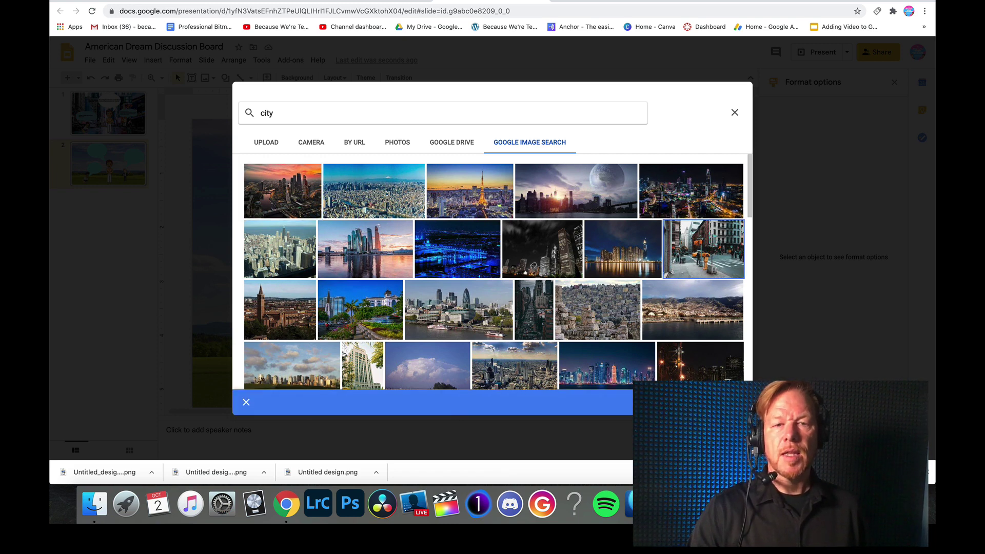
key("Return")
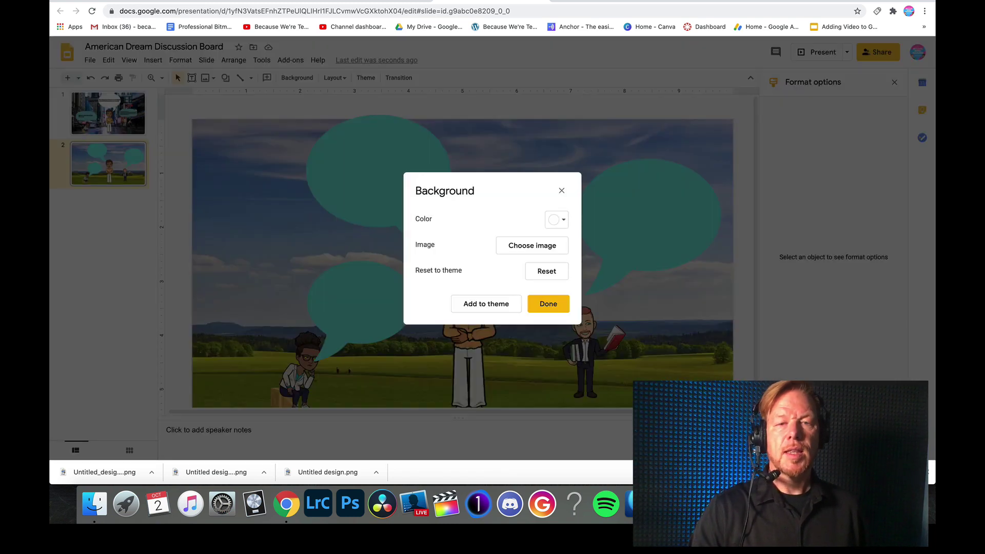
left_click(547, 304)
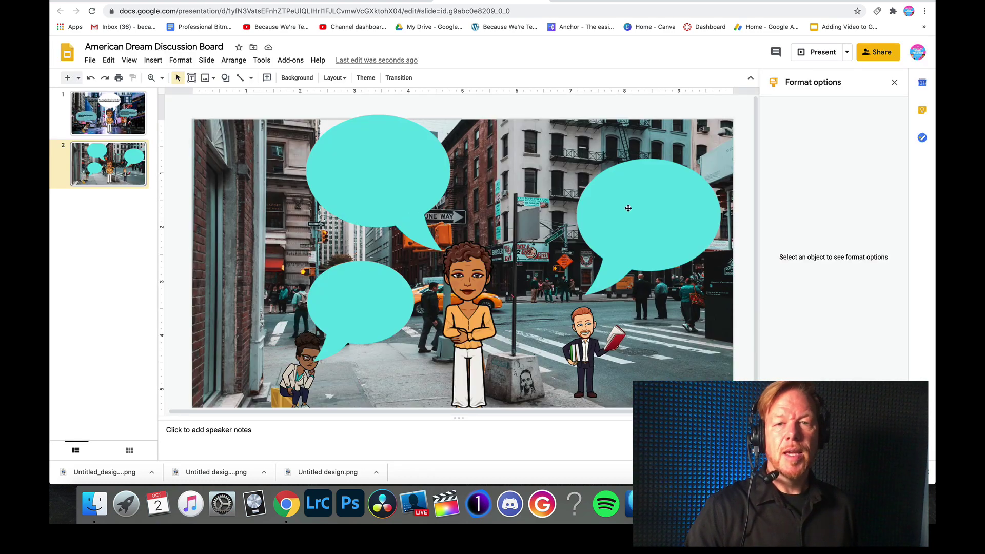
Nudge the two large speech bubbles down and shrink the seated character's bubble to about 4.06 × 2.29 in.
left_click_drag(628, 209, 629, 216)
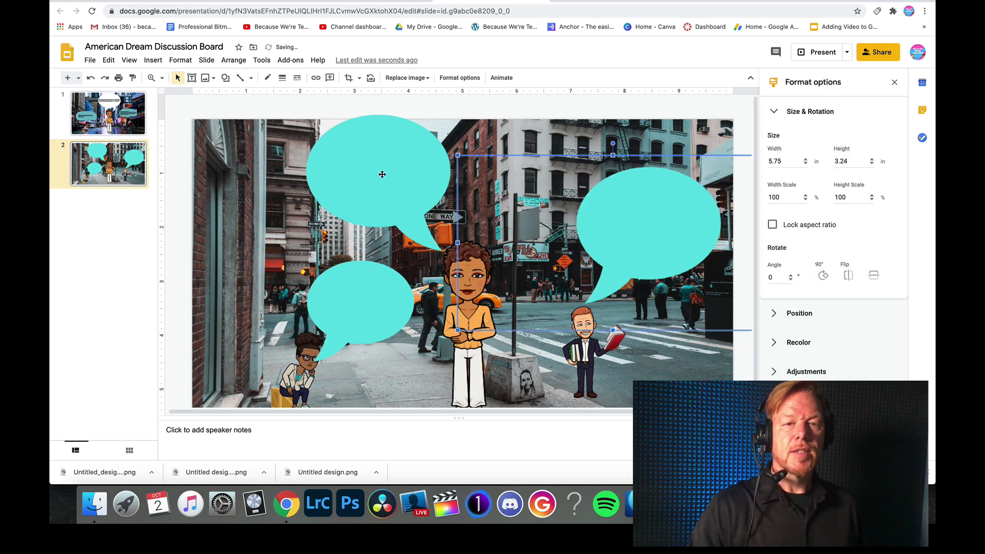
left_click_drag(382, 174, 377, 189)
left_click(321, 342)
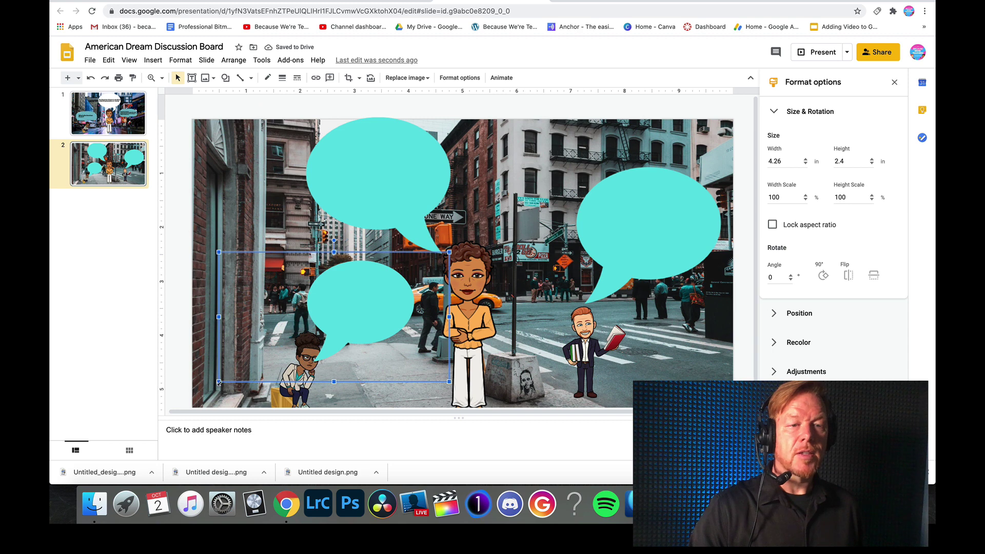
left_click_drag(219, 383, 231, 378)
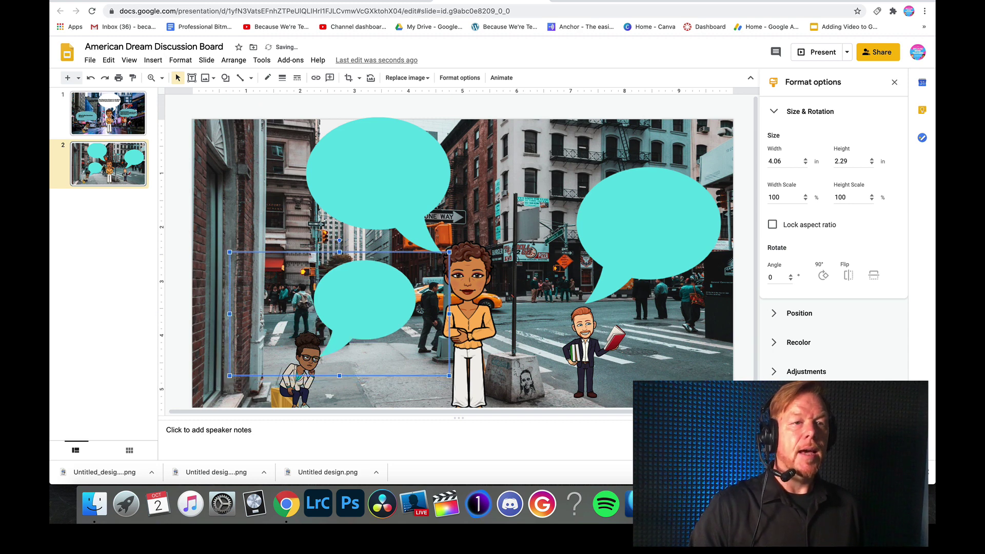
Examine how the speech bubbles and their text are laid out on the first slide compared with the second.
left_click(114, 119)
left_click(283, 285)
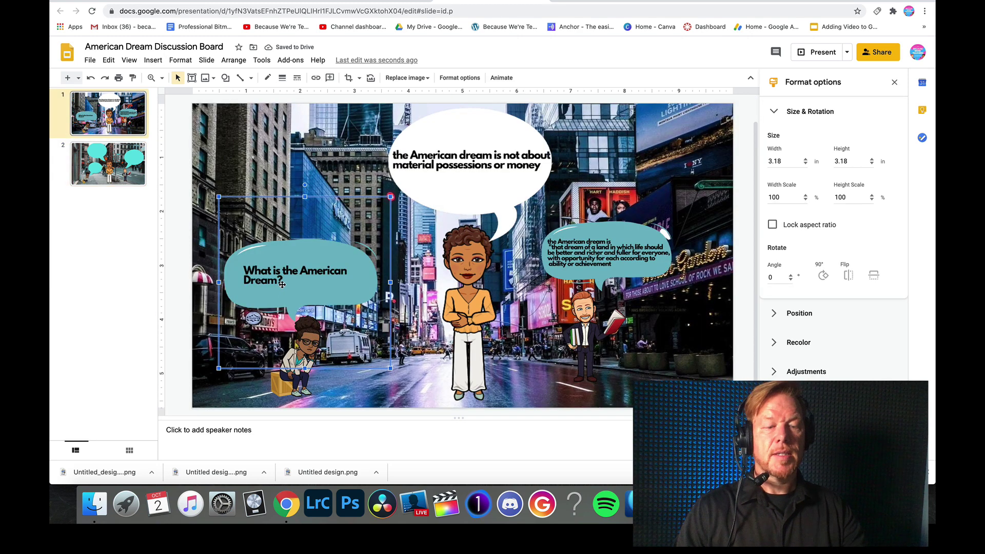
left_click(283, 285)
left_click(215, 190)
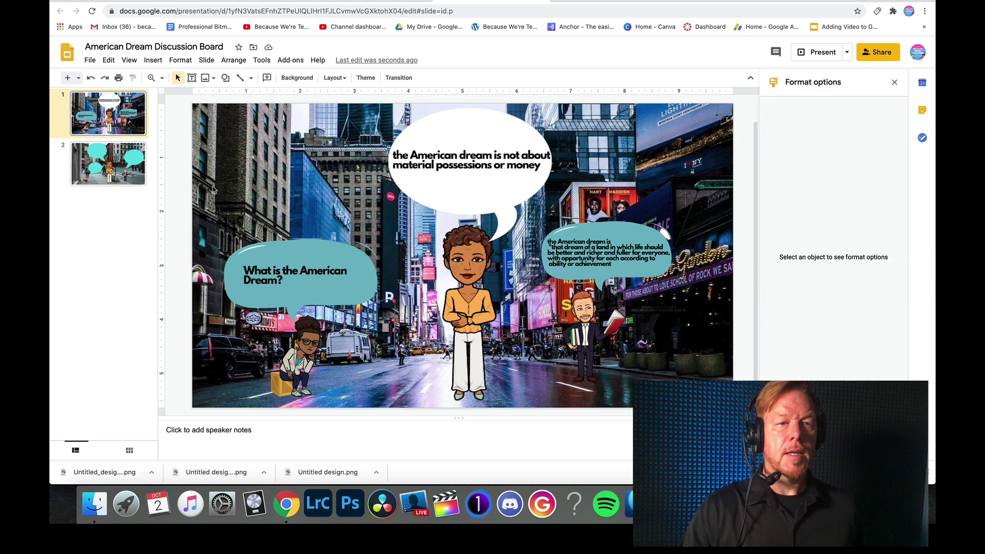
left_click(108, 164)
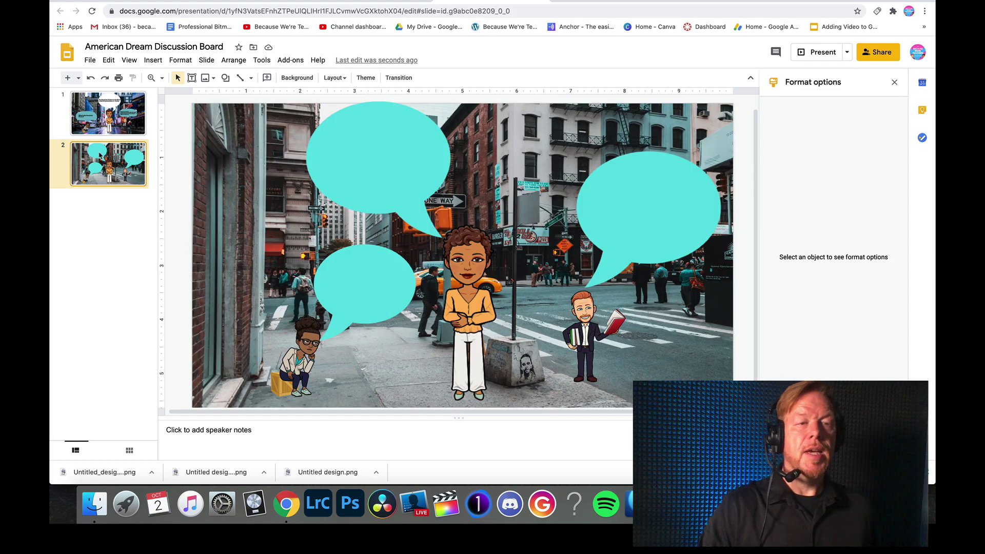
key("Up")
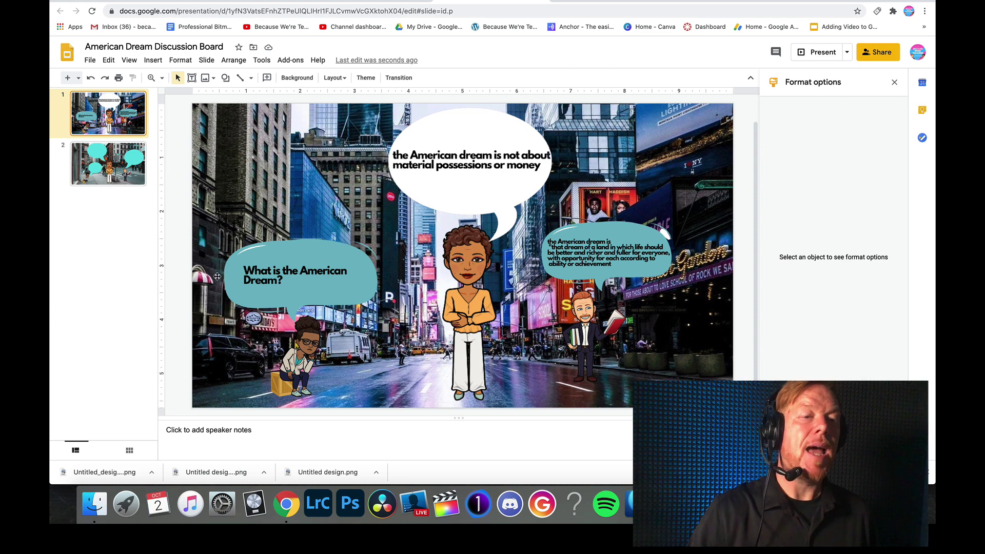
On the second slide, add a text box over the seated character's bubble reading "What is the" / "American Dream?" on two lines.
left_click(105, 161)
left_click(152, 60)
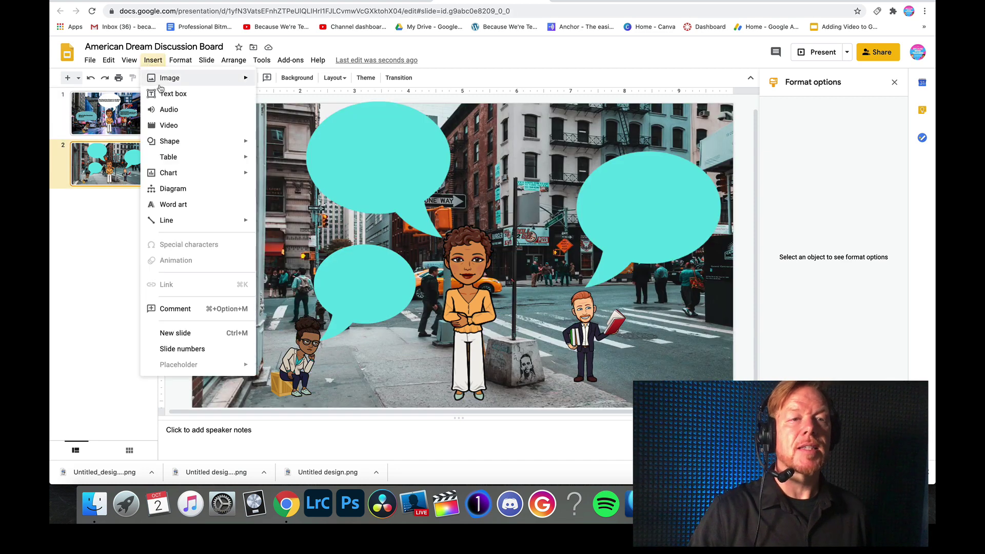
left_click(168, 96)
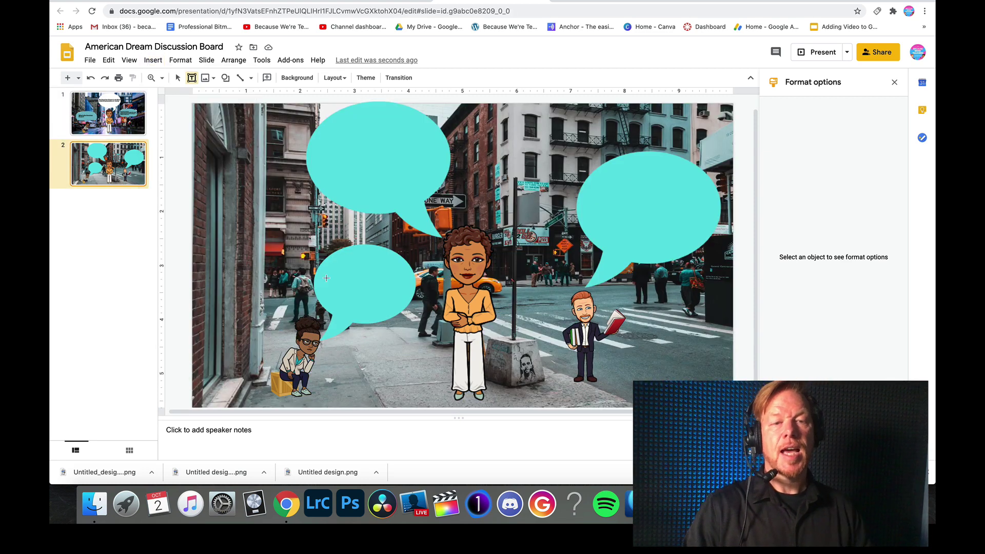
left_click_drag(327, 277, 612, 312)
type("What is ")
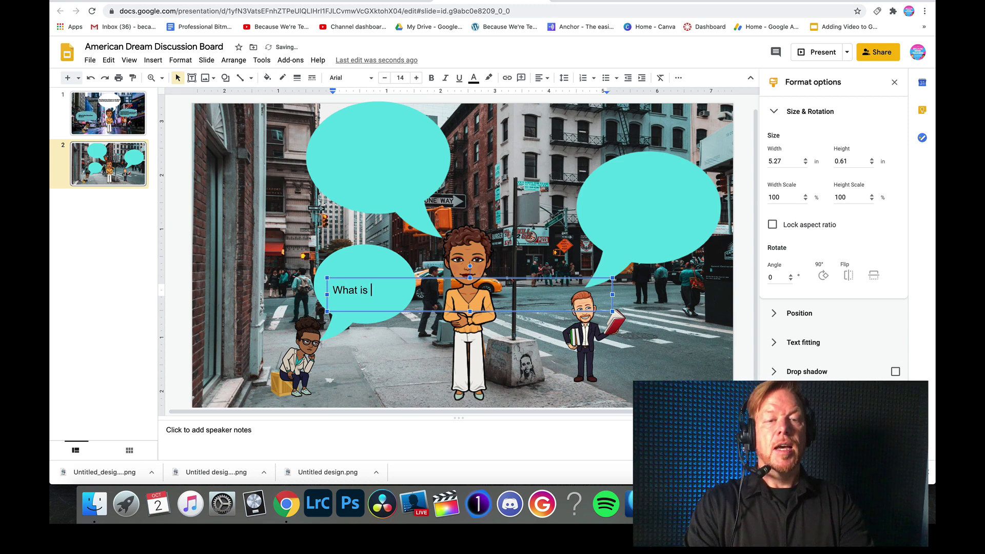
type("the American ")
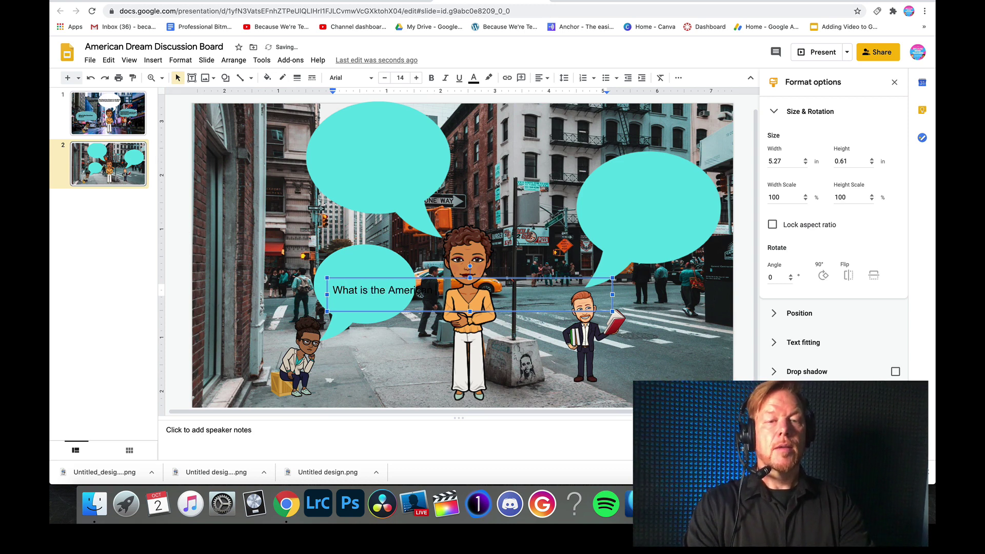
type("Dream?")
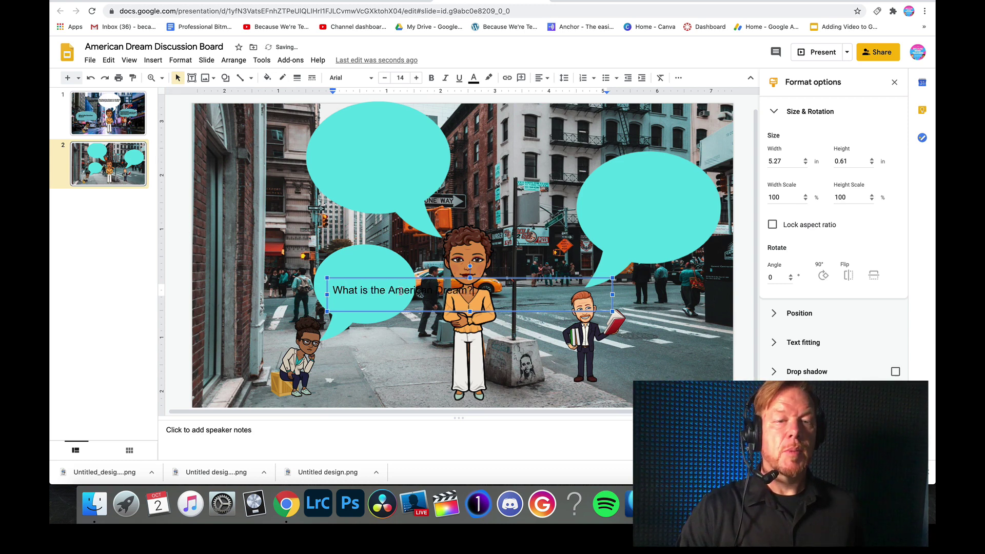
left_click(388, 290)
key("Return")
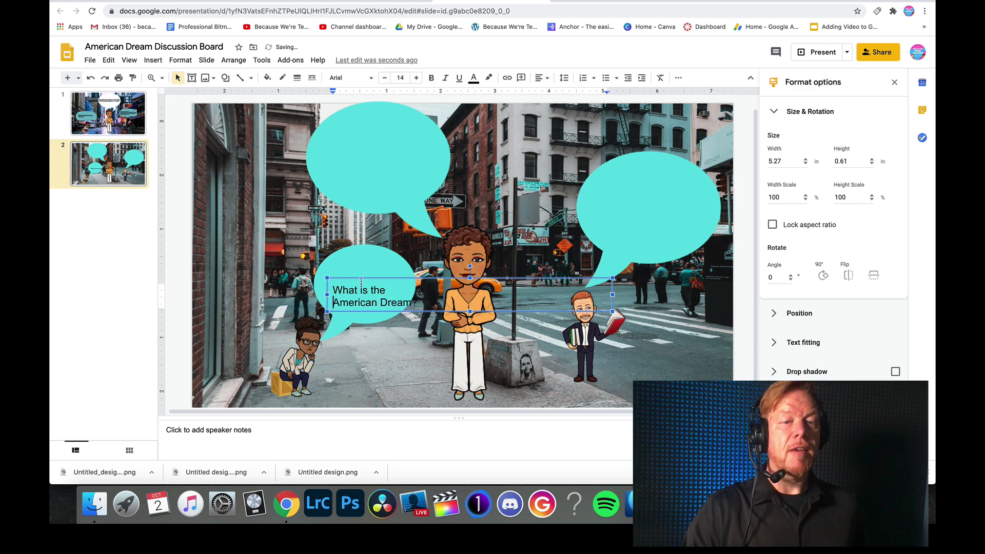
Position the question text inside the seated character's bubble and format it in Caveat at size 16.
left_click_drag(358, 278, 412, 290)
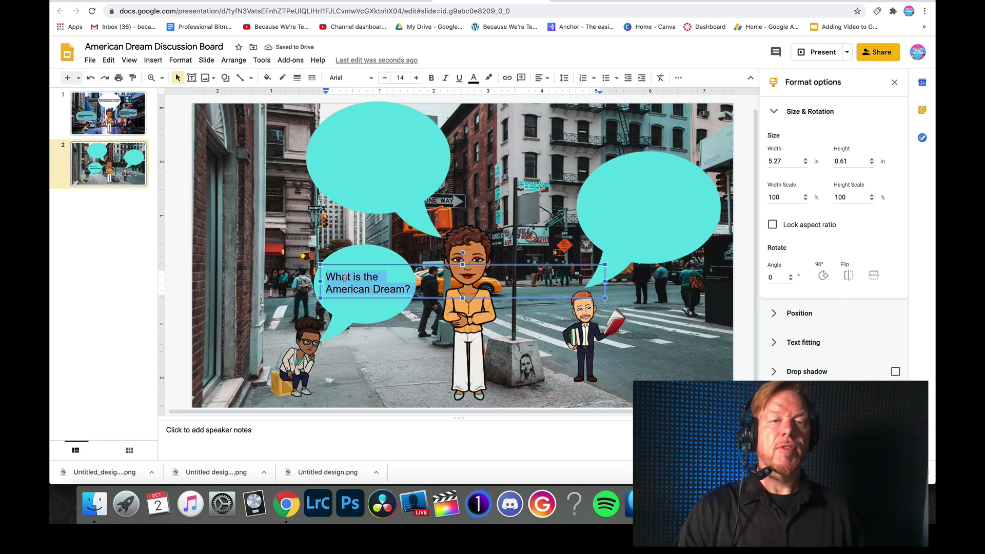
left_click(371, 78)
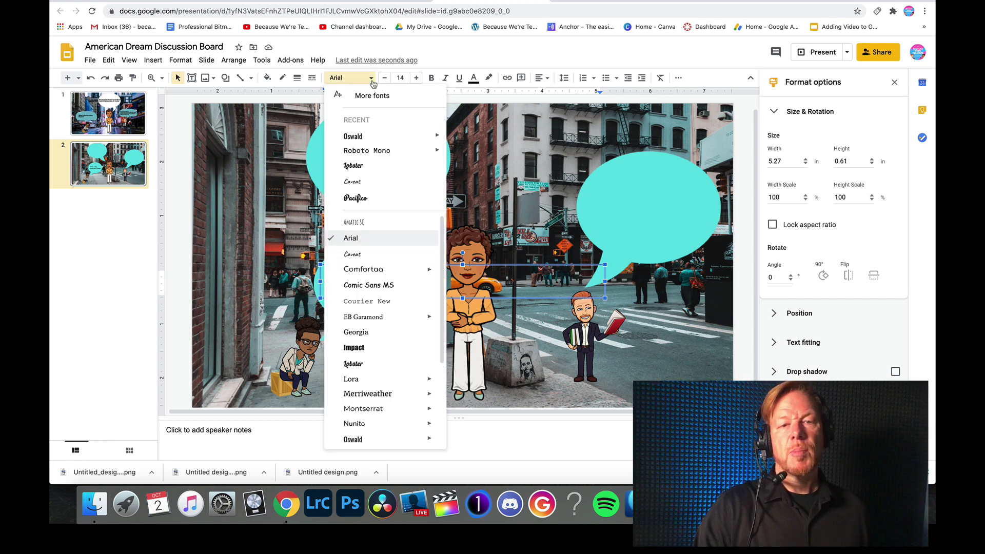
left_click(358, 255)
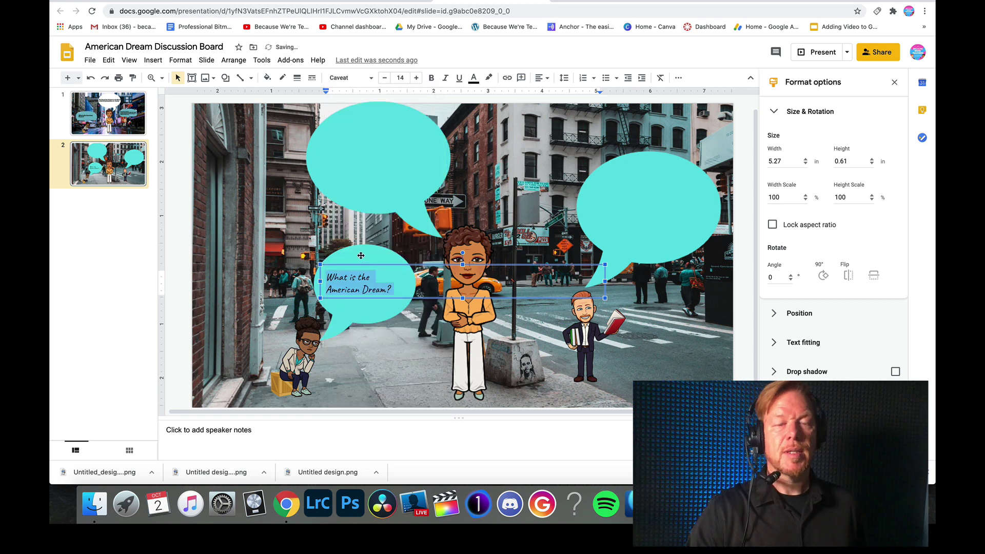
left_click(416, 77)
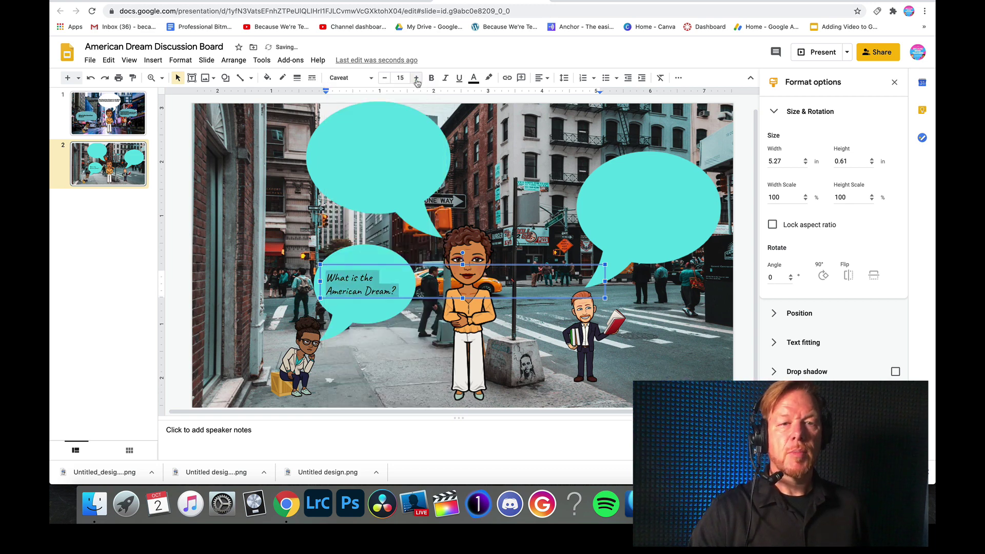
left_click(416, 78)
left_click(376, 326)
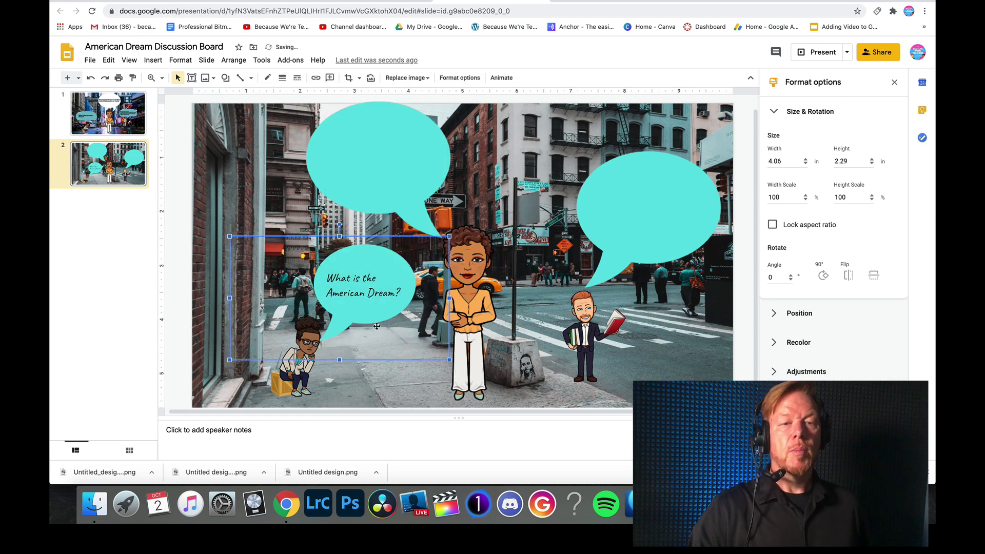
Place a copy of the question text in the standing woman's bubble and check the wording on the first slide.
left_click(367, 291)
left_click_drag(368, 265, 373, 149)
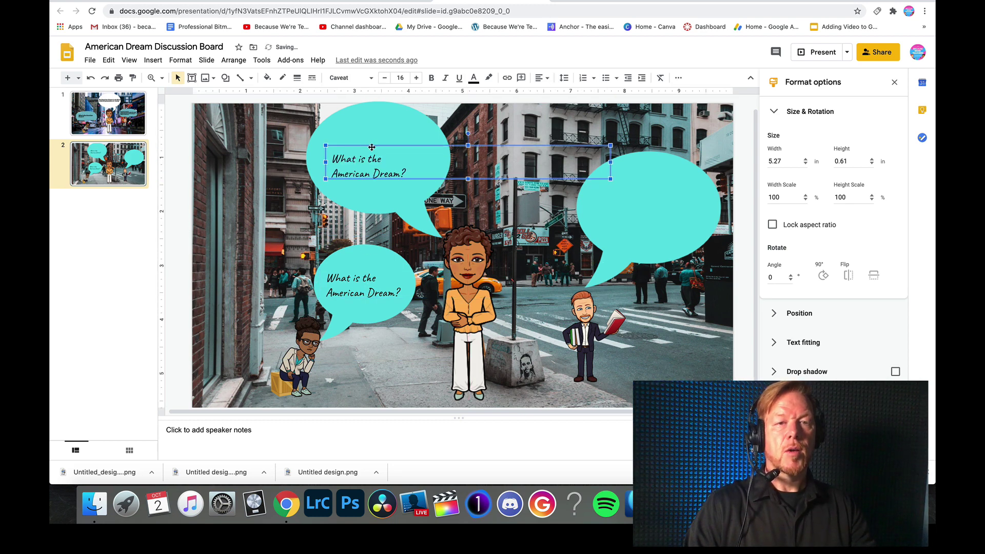
left_click(127, 115)
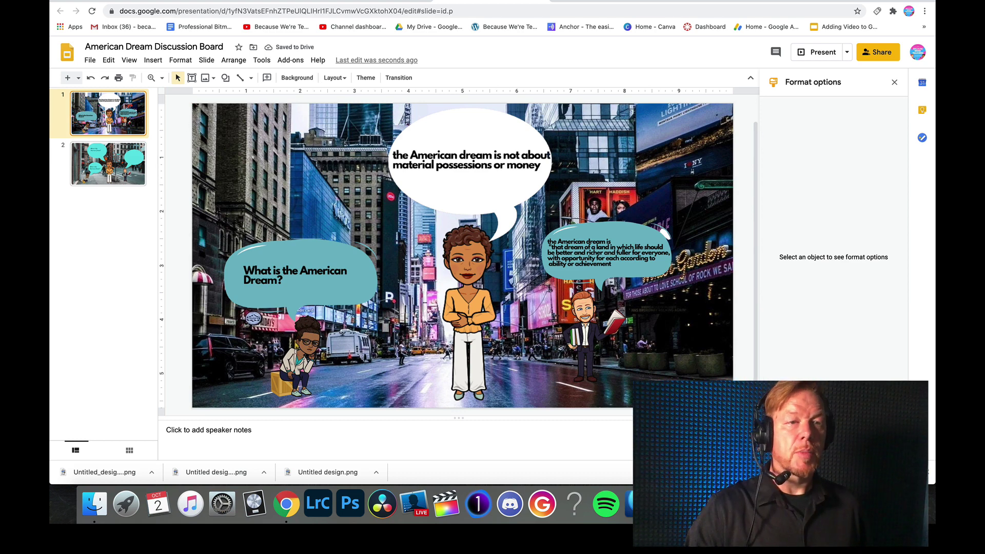
left_click(121, 160)
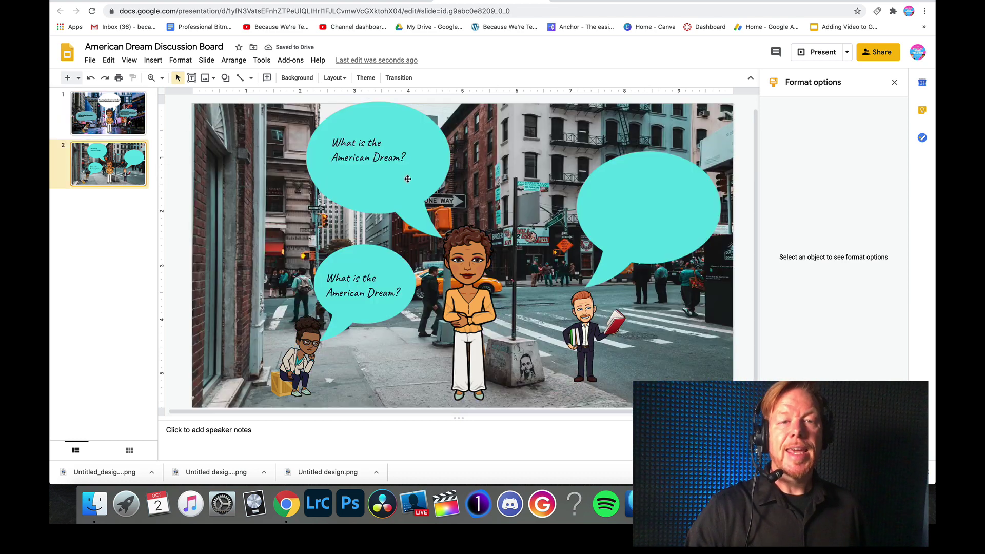
Replace the copied text with "The American Dream is not / About material possessions / Or money" on three lines.
triple_click(378, 156)
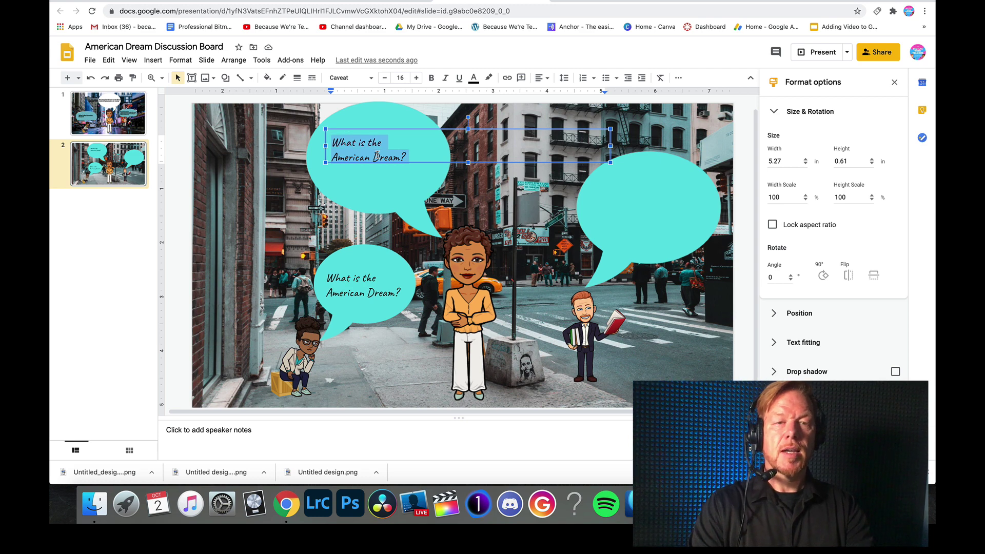
type("The America")
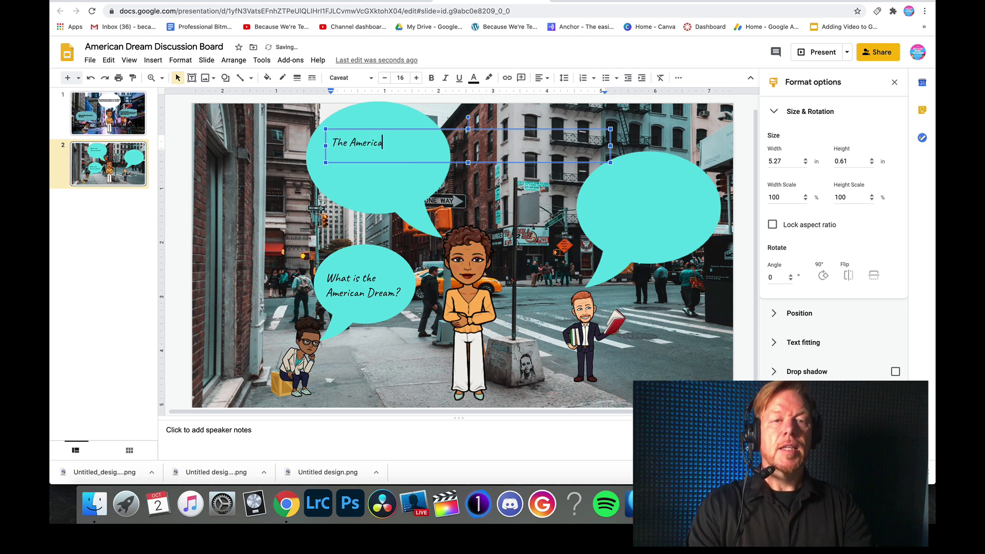
type("n Dream is n")
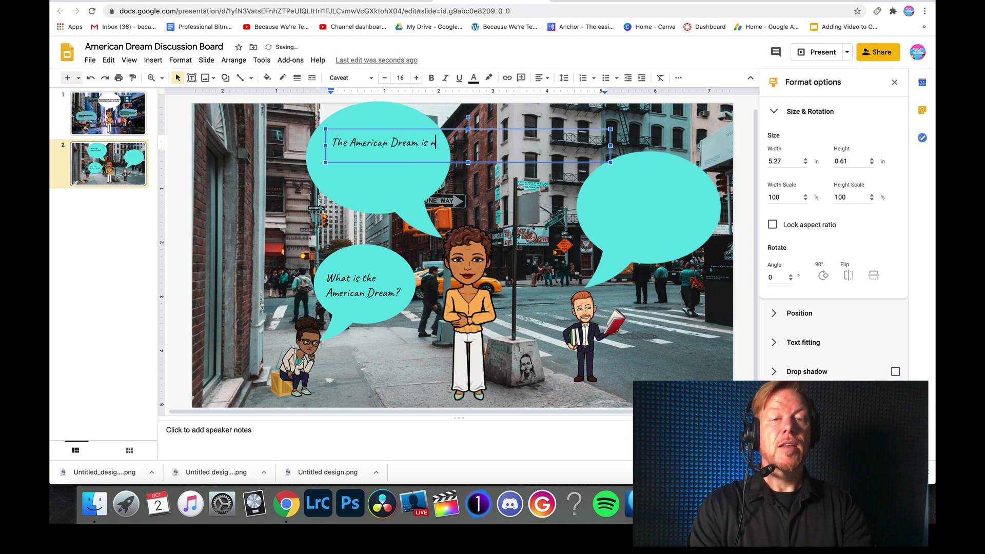
type("ot")
key("Return")
type("About mater")
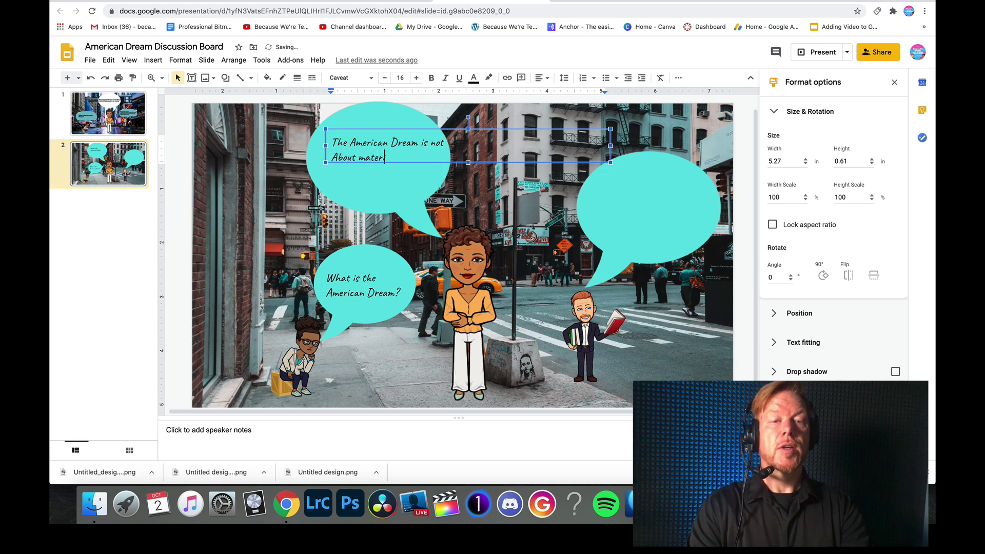
type("ial posses")
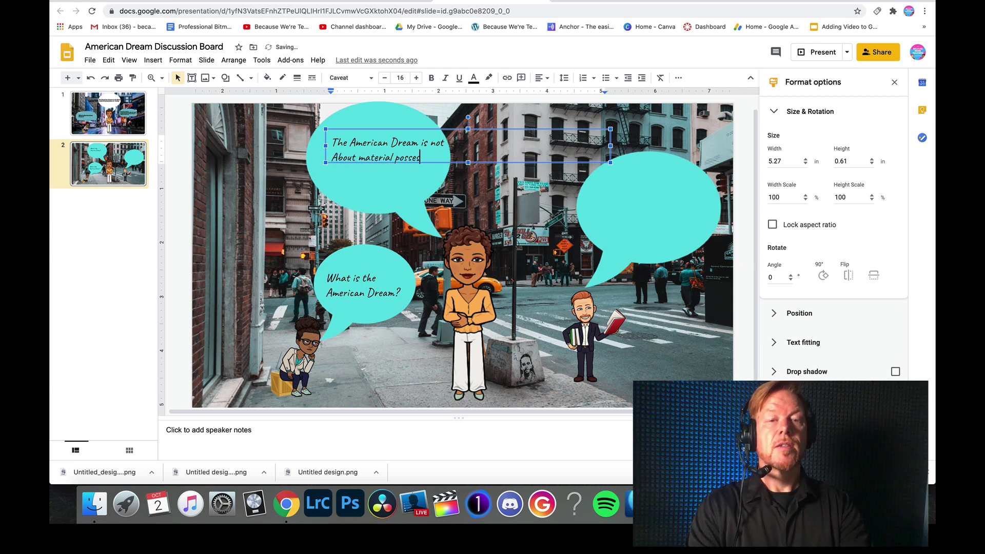
type("sions")
key("Return")
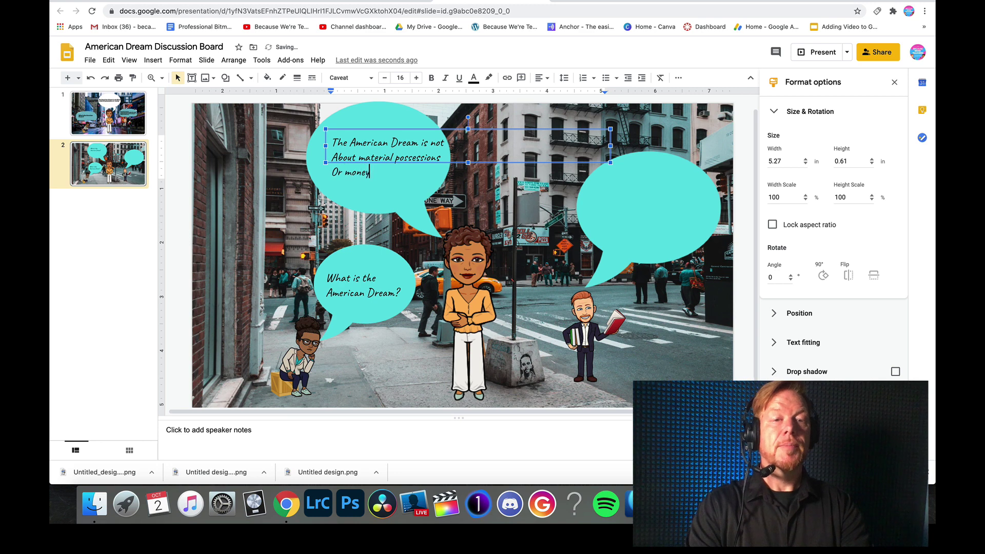
Enlarge all the text in the standing woman's bubble to size 20.
key("super+a")
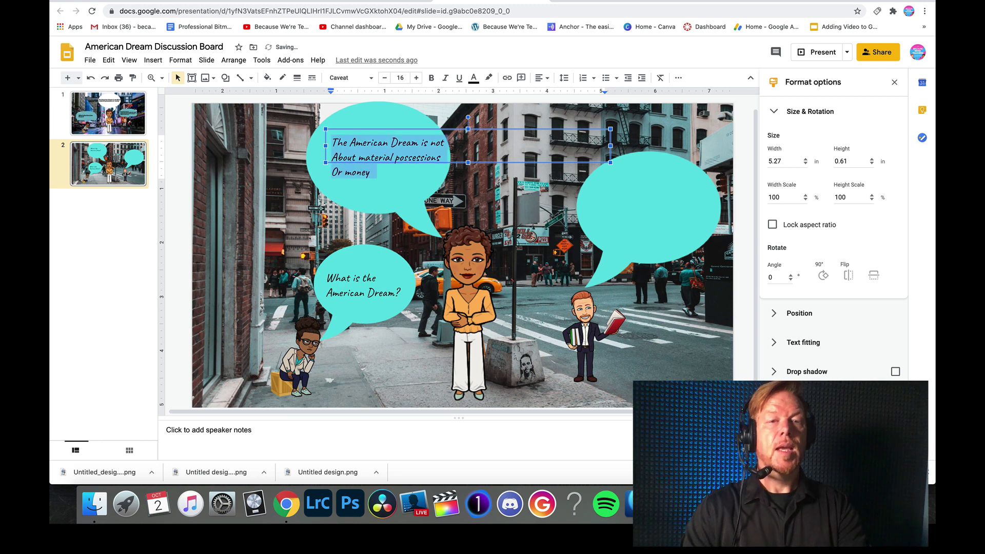
left_click(415, 78)
left_click(416, 78)
left_click(416, 78)
left_click(415, 78)
left_click(224, 166)
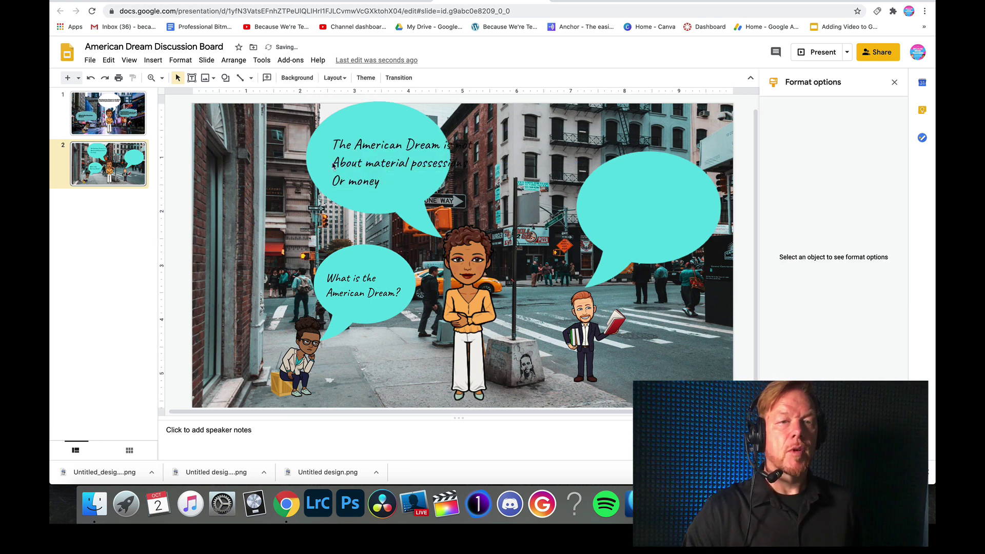
Narrow the standing woman's text box to about 2.07 in wide and move it up to fit inside her bubble.
left_click(341, 159)
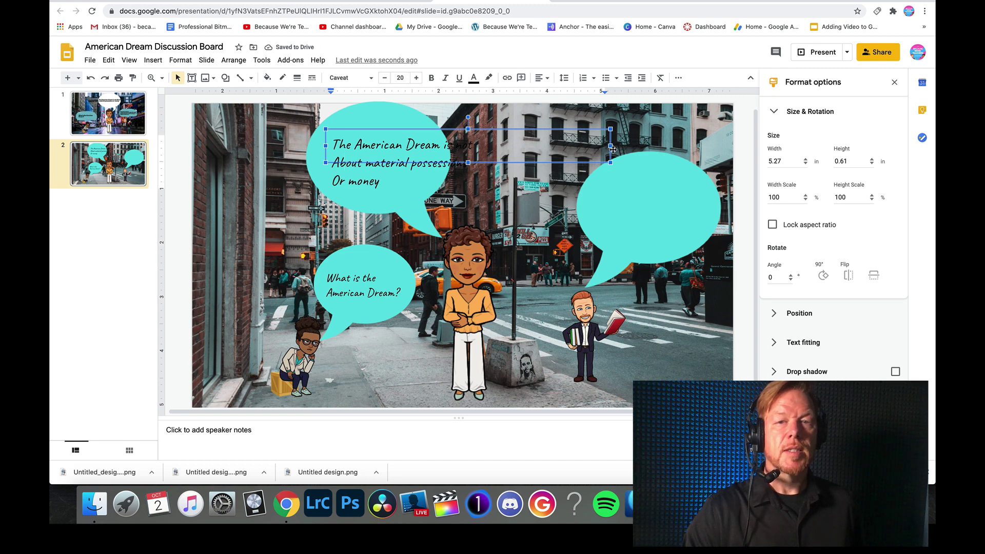
left_click_drag(611, 146, 439, 154)
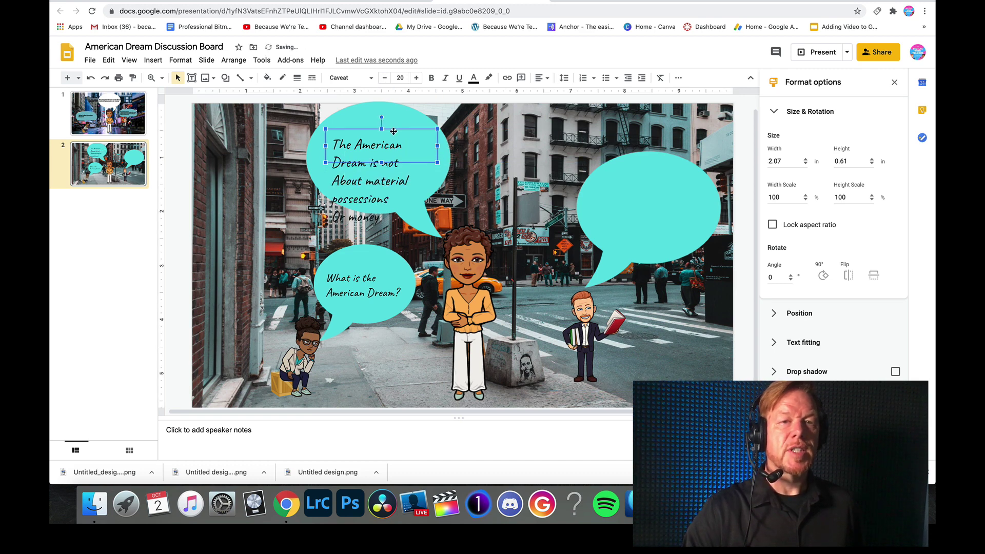
left_click_drag(393, 128, 395, 113)
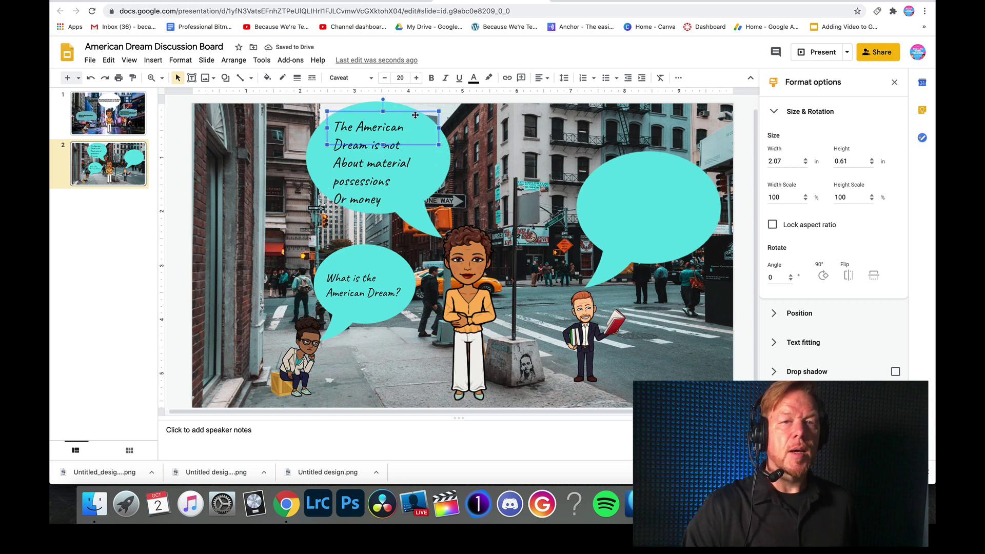
left_click_drag(415, 112, 421, 109)
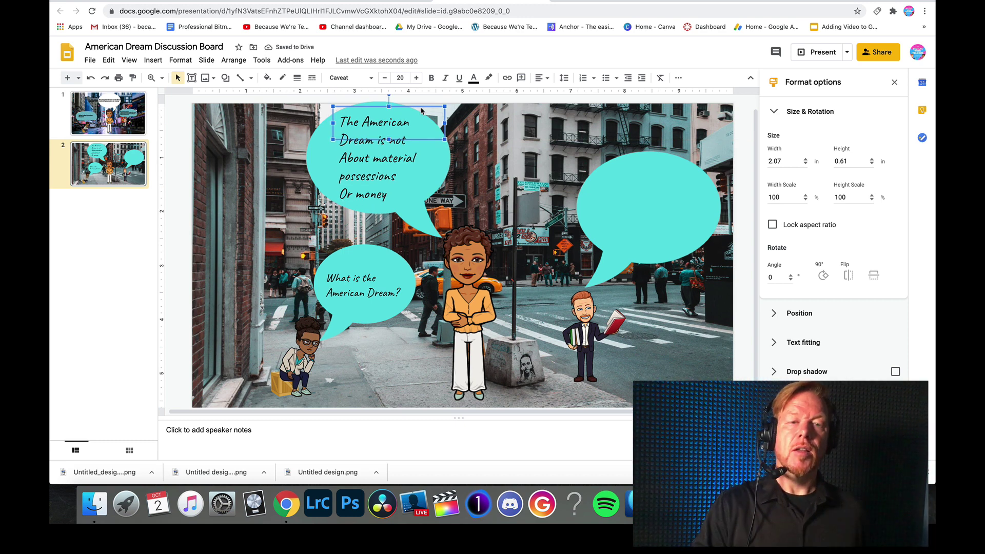
Raise the brightness of the standing woman's speech bubble to a lighter turquoise.
left_click(315, 162)
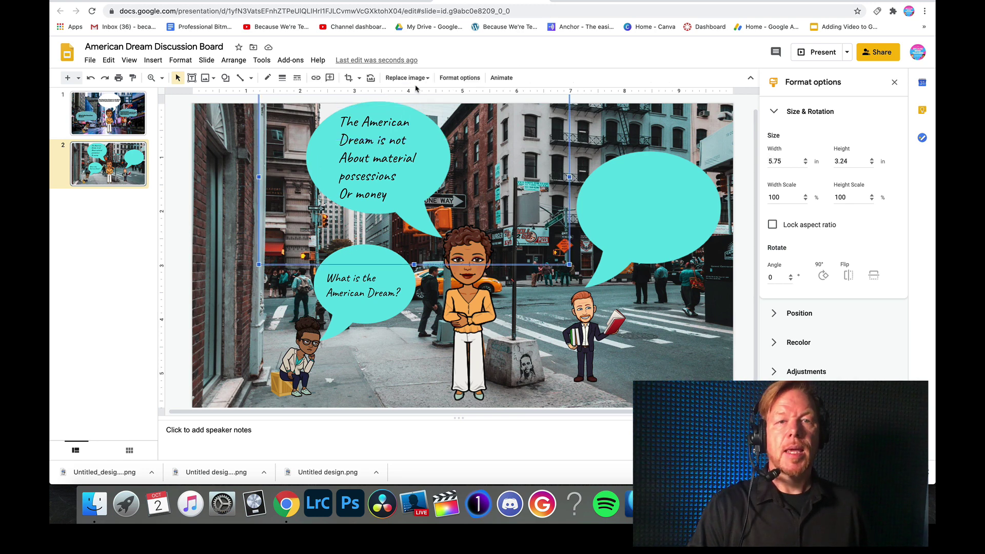
left_click(773, 110)
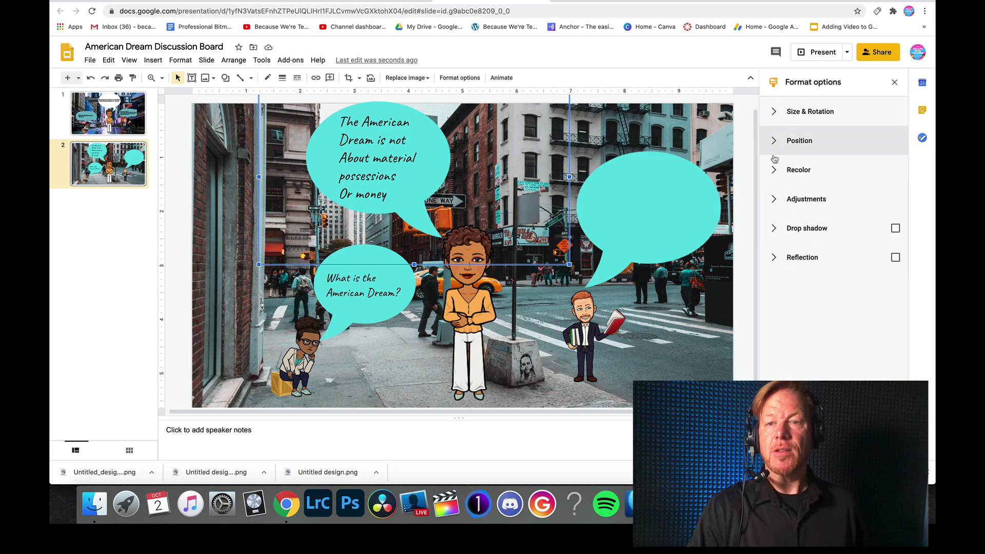
left_click(786, 199)
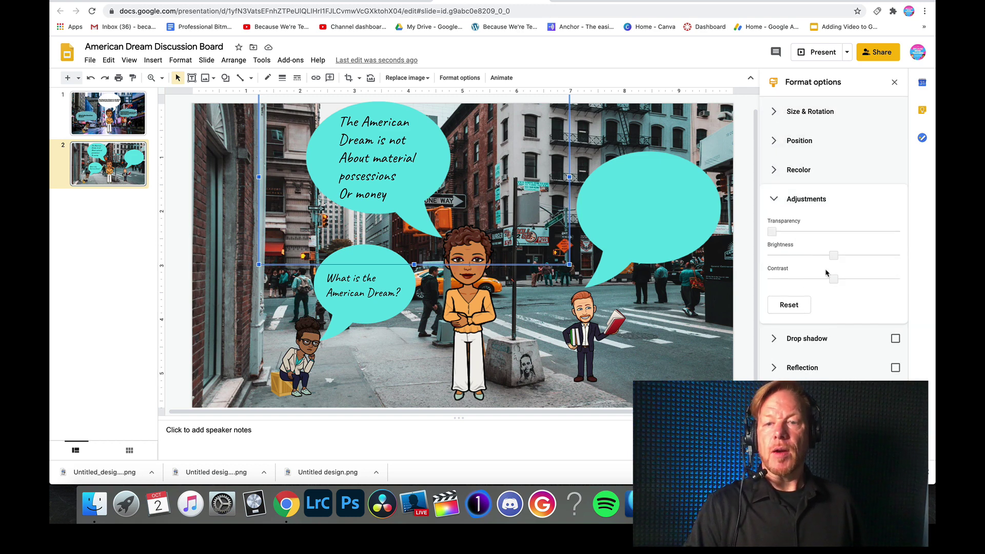
left_click_drag(834, 258, 852, 258)
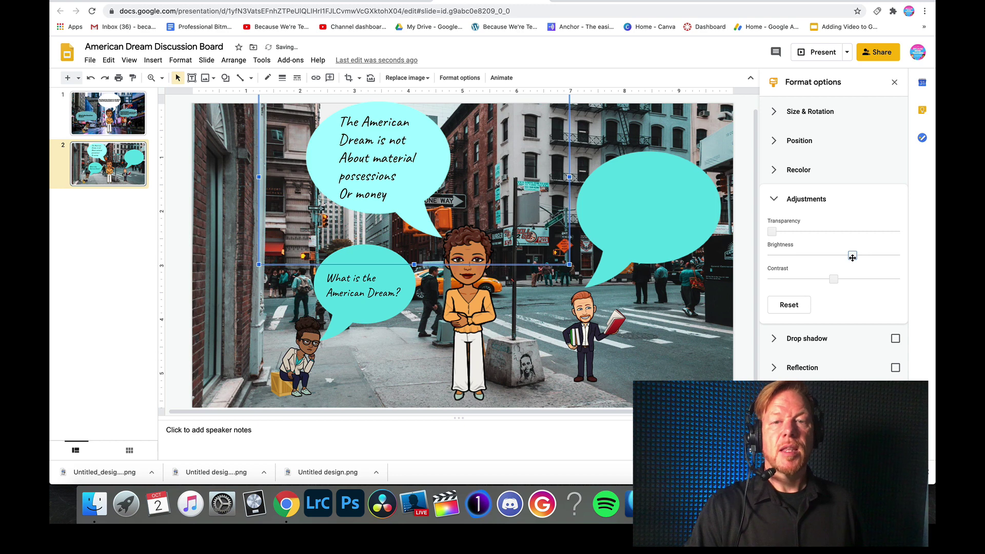
Brighten the seated character's speech bubble to match the standing woman's lighter one.
left_click(331, 284)
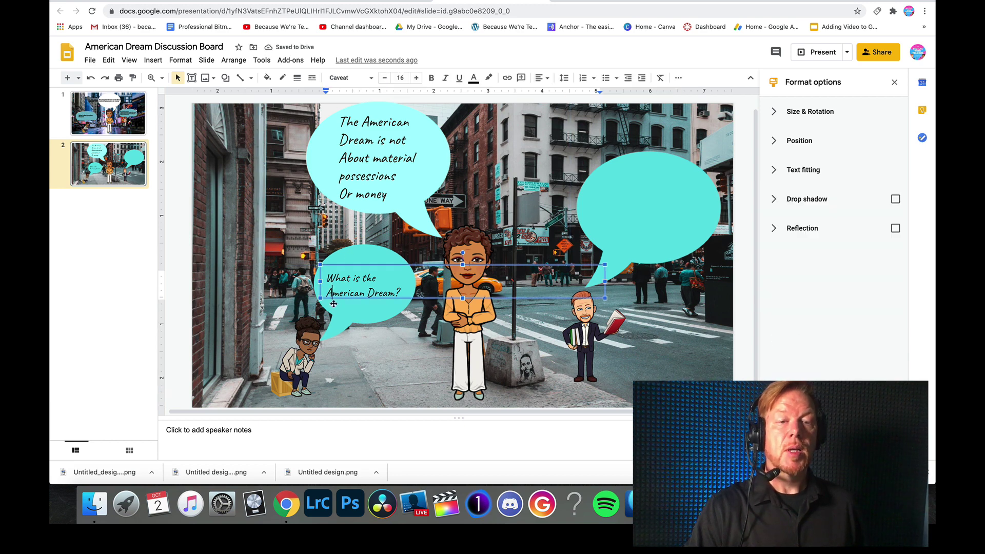
left_click(339, 308)
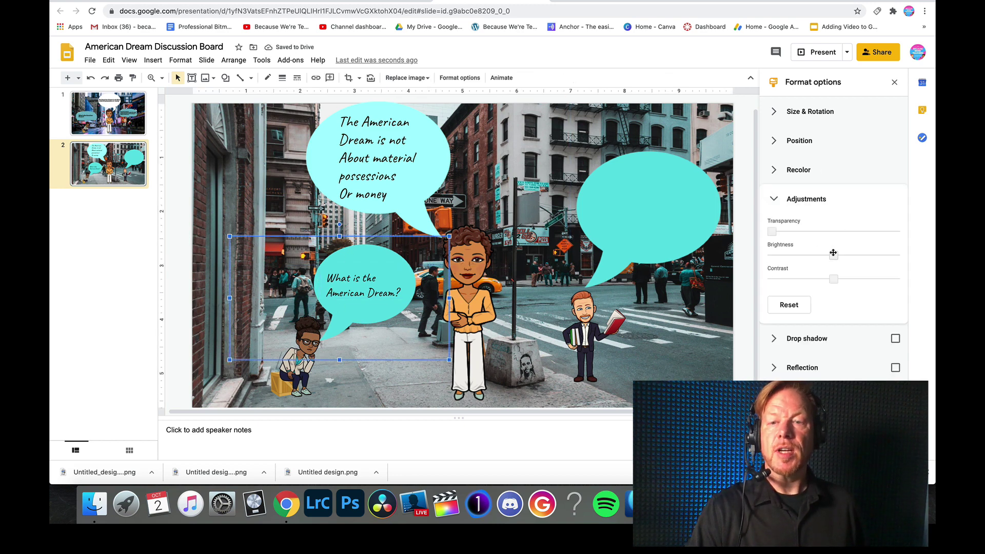
left_click_drag(834, 253, 850, 253)
left_click(661, 169)
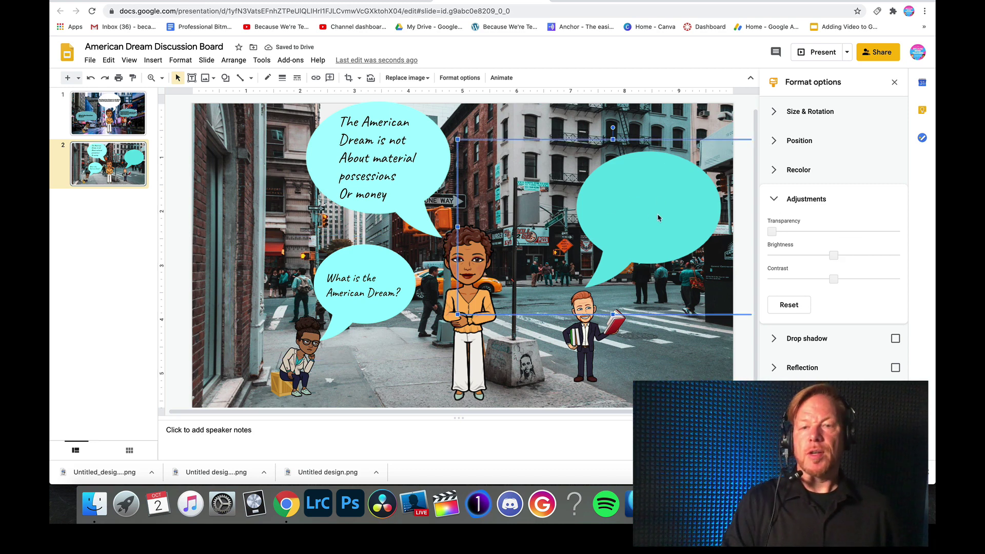
Delete the first slide, the sample with the Times Square background.
left_click(670, 123)
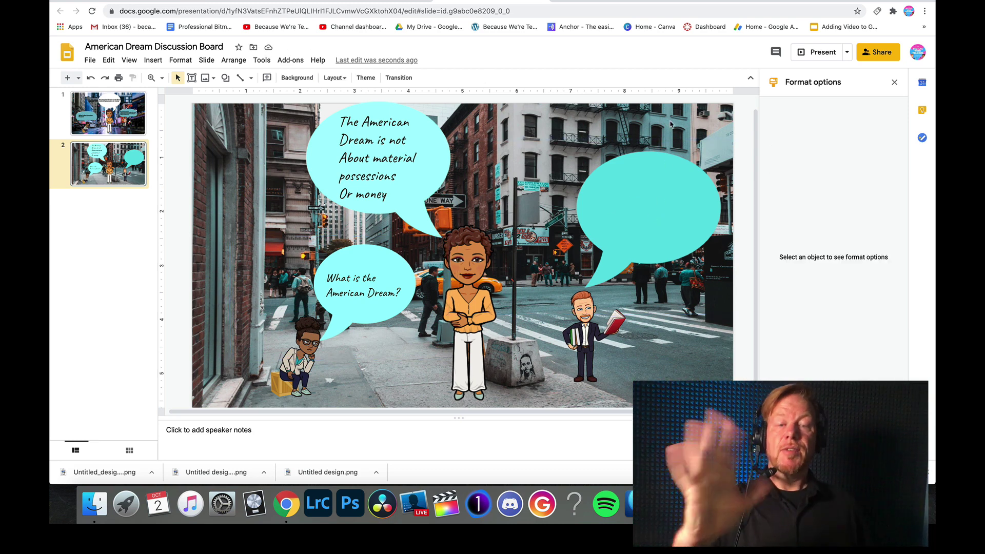
left_click(135, 114)
key("Delete")
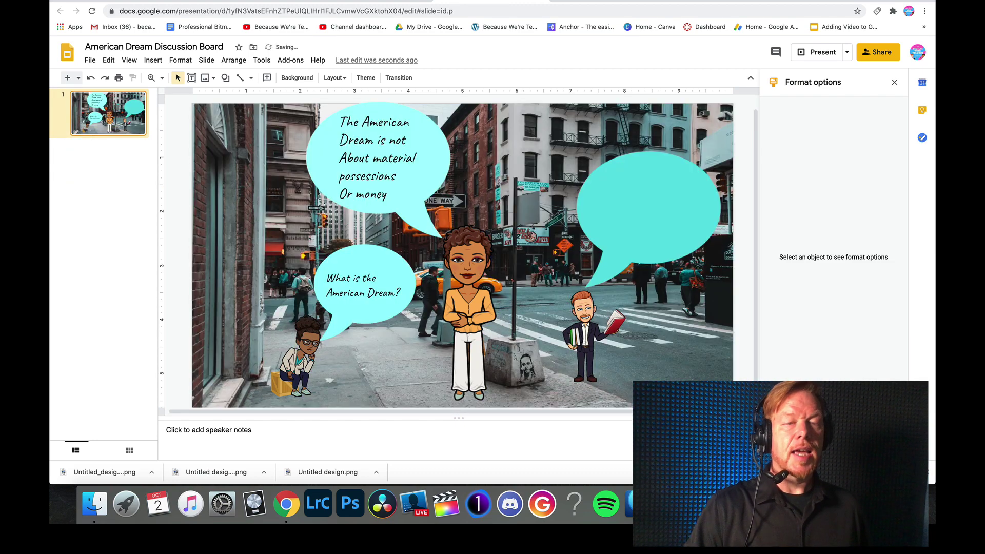
Copy the embed code of the published American Dream Discussion Board from its publish-to-web settings.
left_click(90, 60)
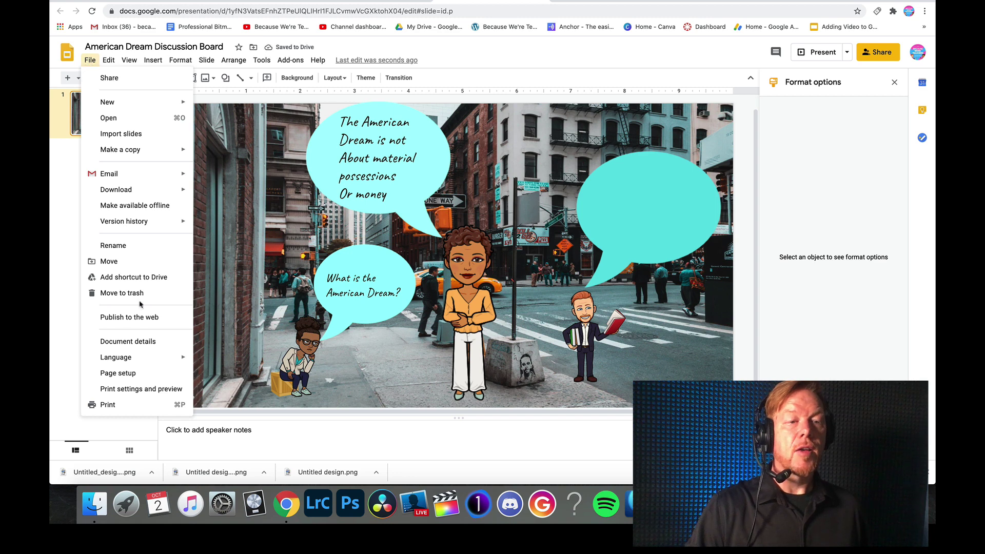
left_click(155, 322)
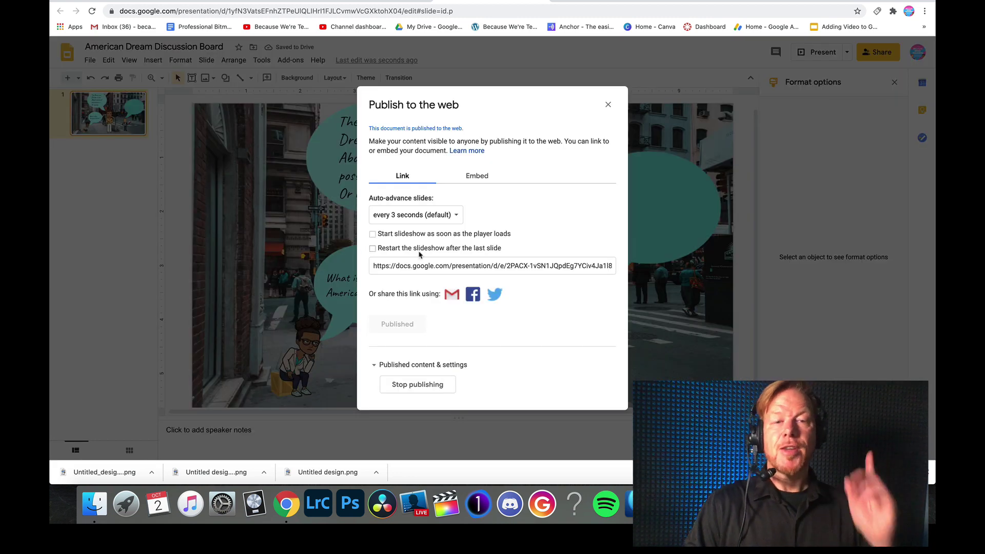
left_click(468, 182)
left_click(422, 272)
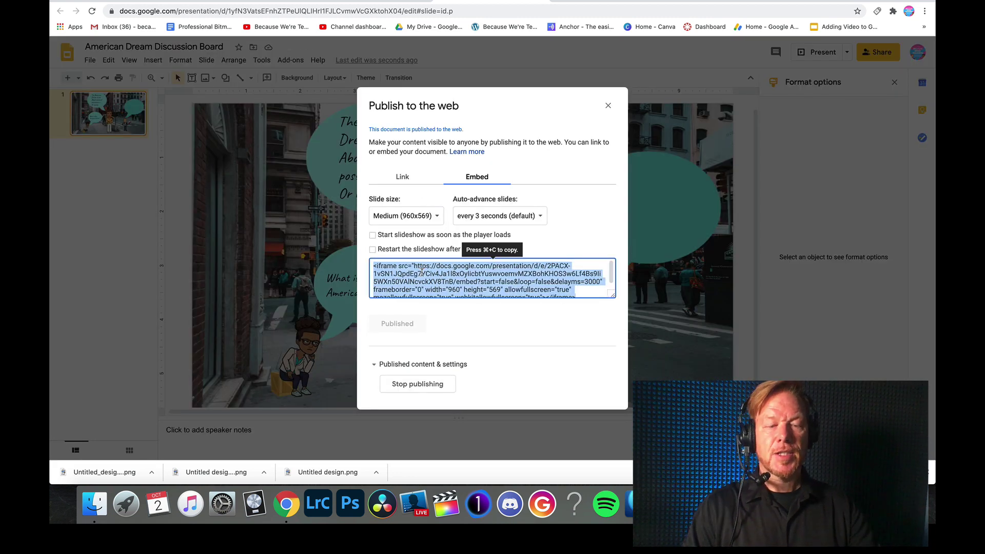
key("super+c")
In Canvas, paste the slides' embed code into the HTML of the new American Dream Discussion and save it.
left_click(278, 1)
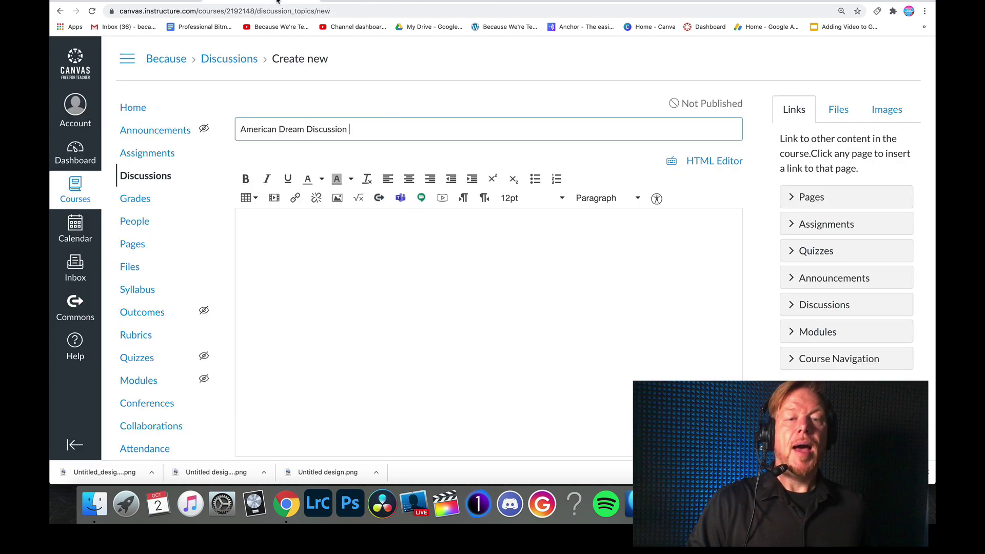
scroll(667, 308, "down", 1)
left_click(711, 149)
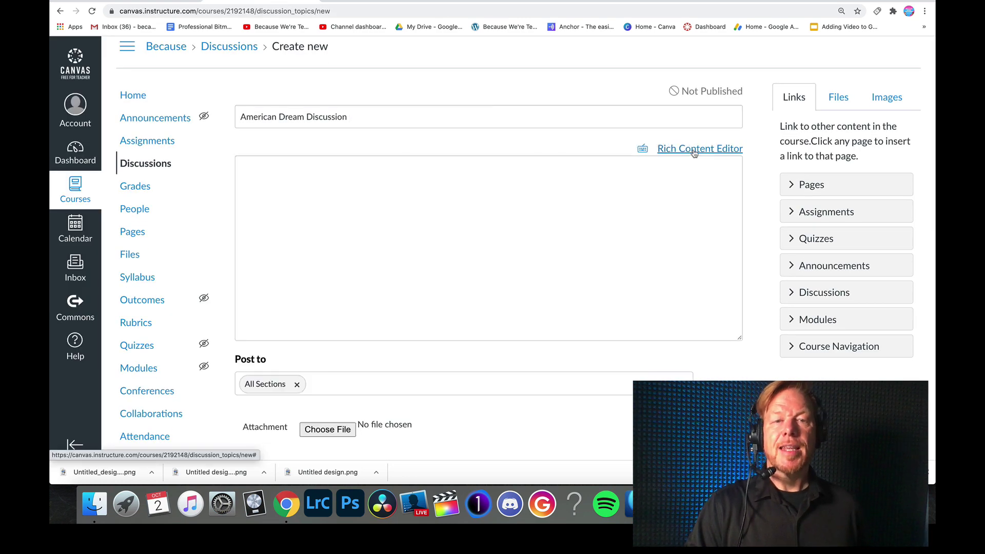
key("super+v")
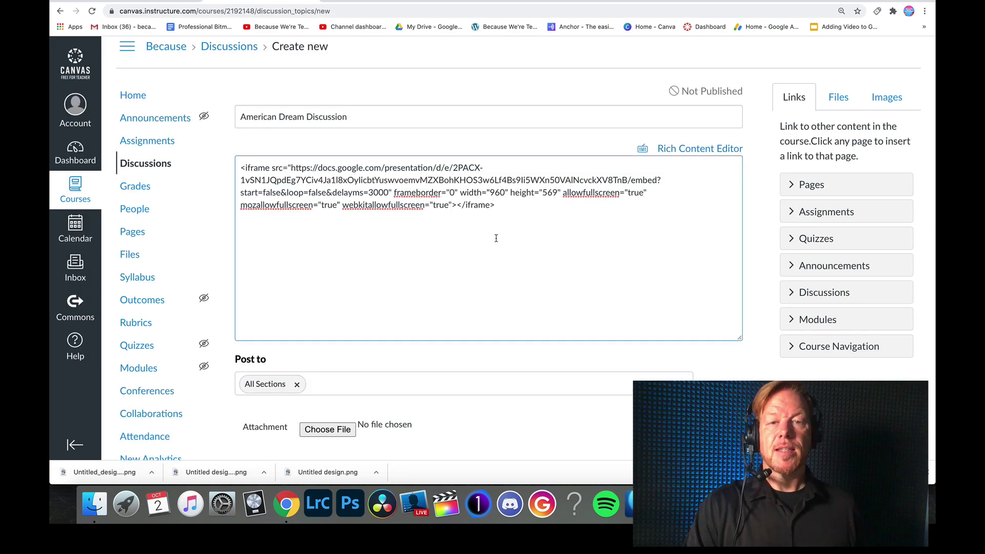
scroll(339, 247, "down", 8)
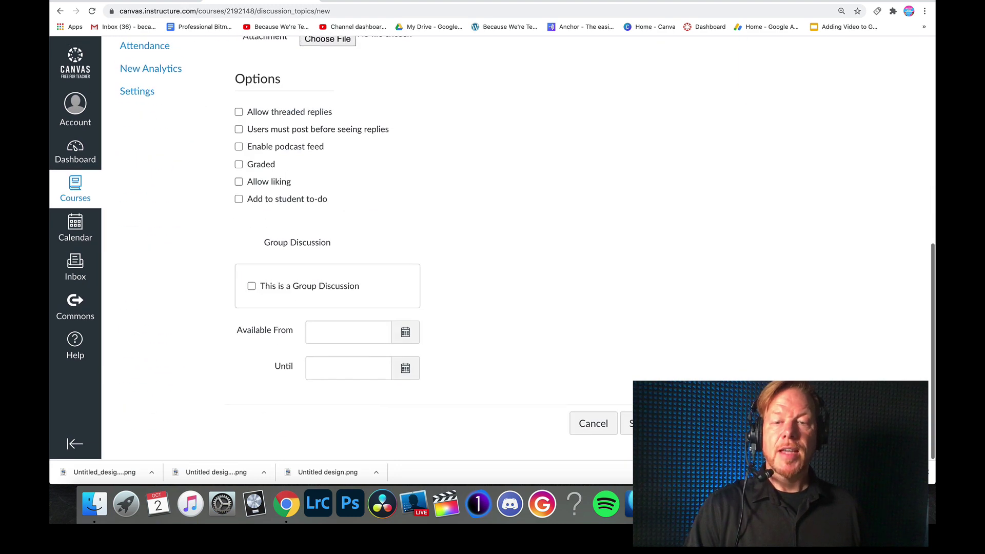
left_click(623, 425)
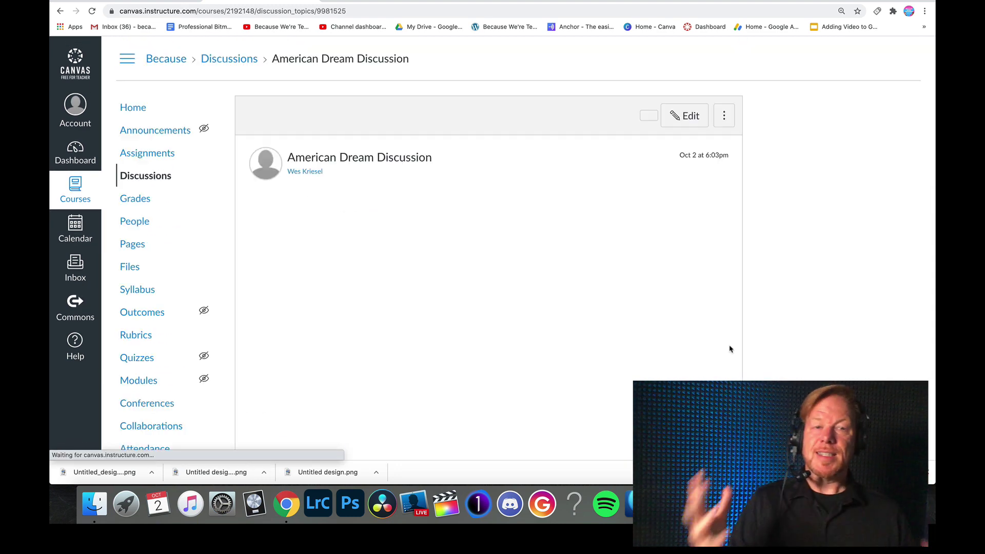
Reopen the saved discussion for editing and place the cursor after the embedded slides' code in its HTML.
scroll(730, 349, "down", 5)
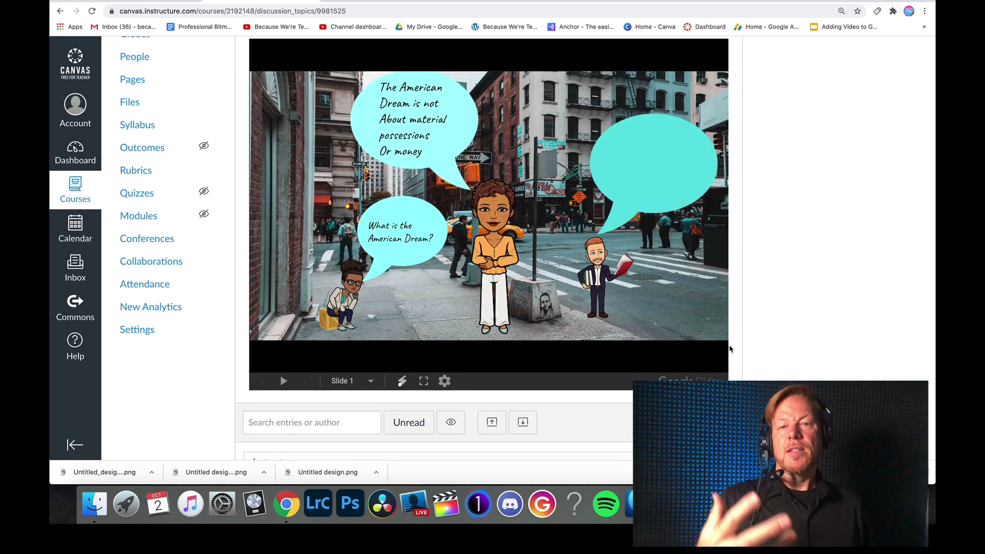
scroll(730, 349, "up", 4)
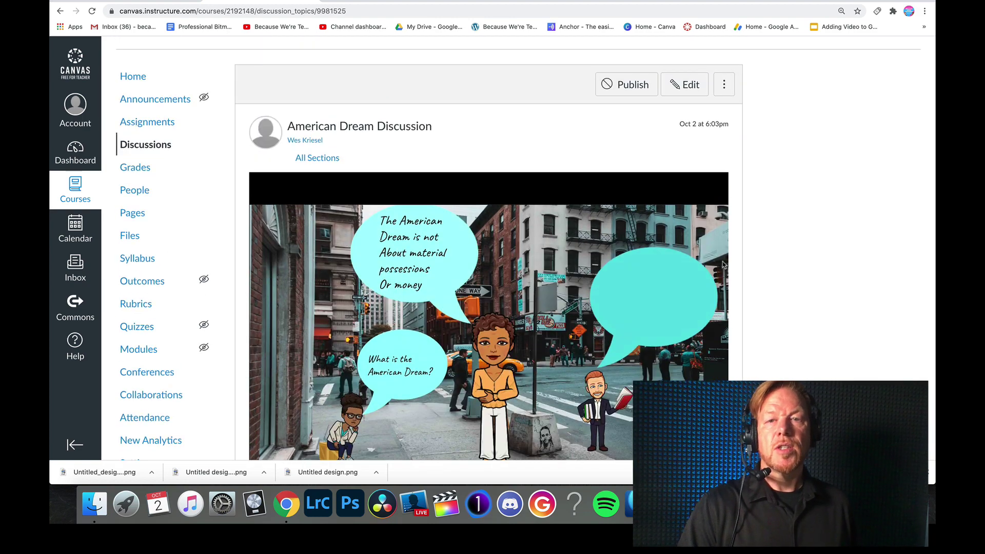
left_click(690, 86)
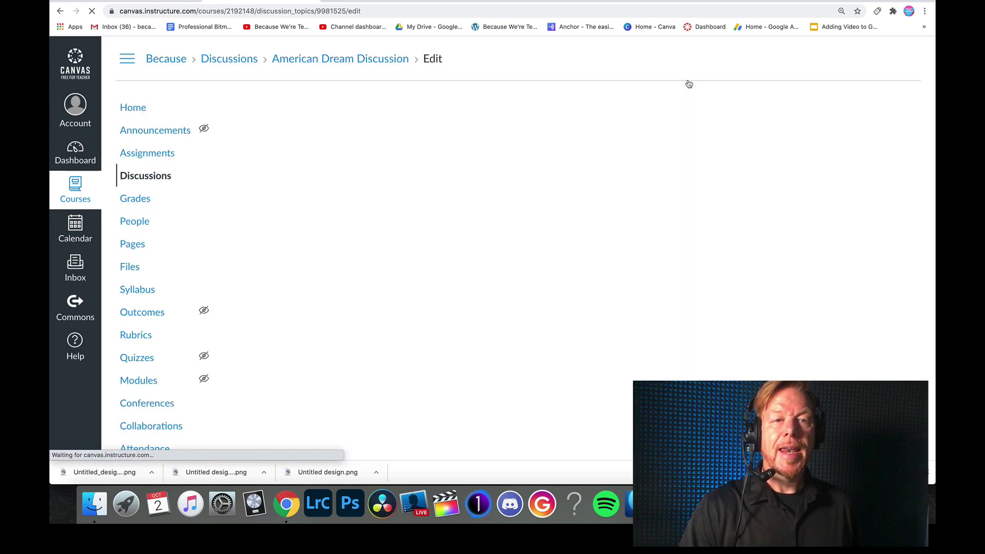
scroll(641, 226, "down", 3)
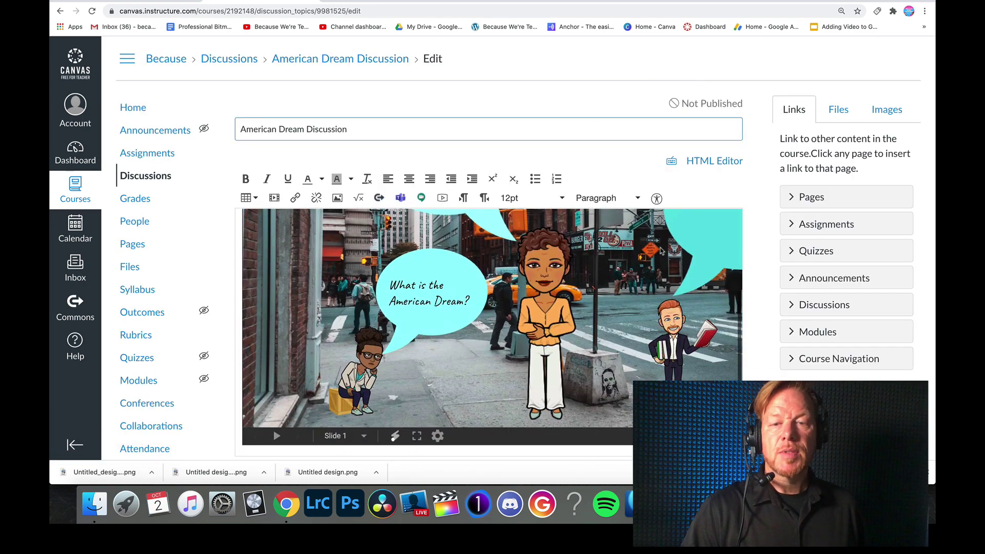
left_click(707, 160)
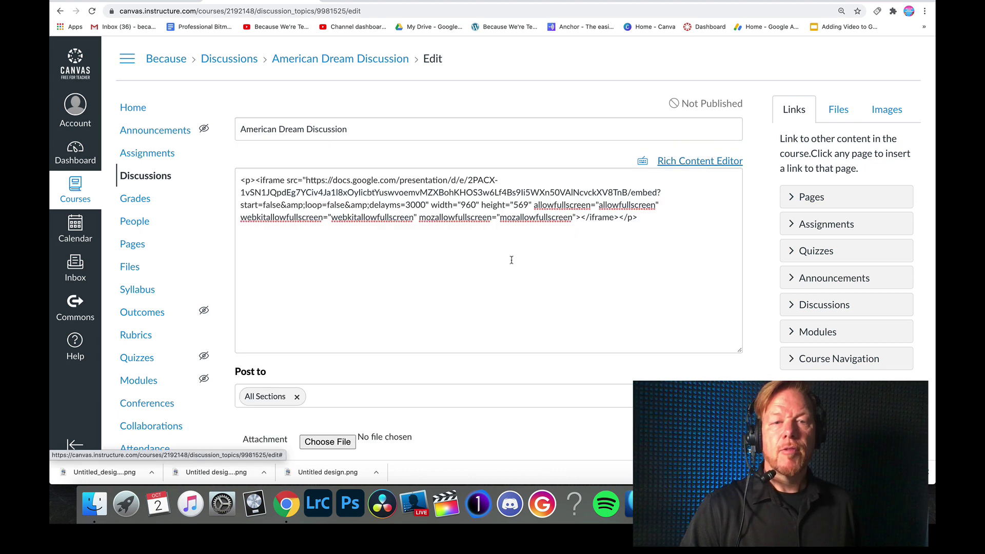
left_click(653, 218)
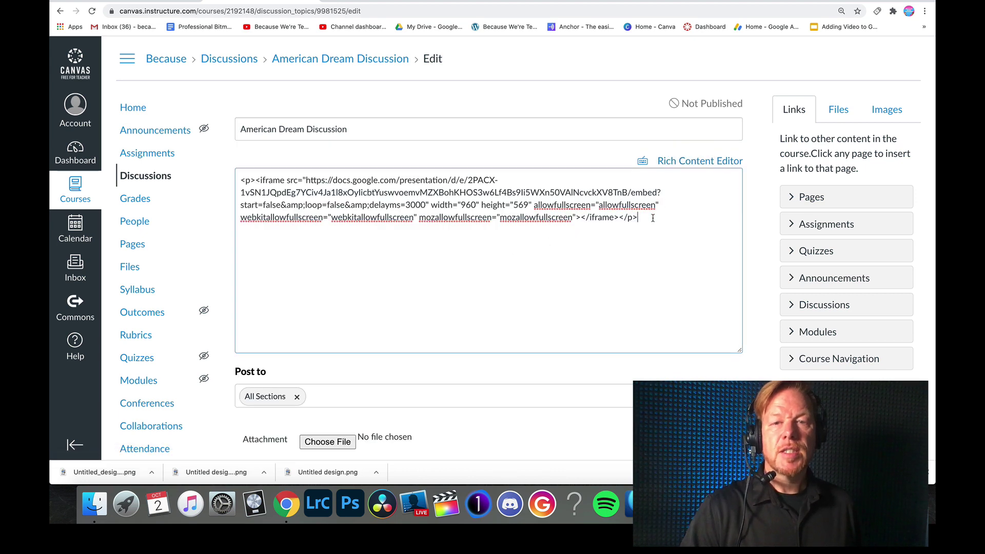
Switch to Google Drive, search for "canvas code" and open the Because We're Teachers CANVAS CODE COPY document.
left_click(430, 26)
triple_click(334, 52)
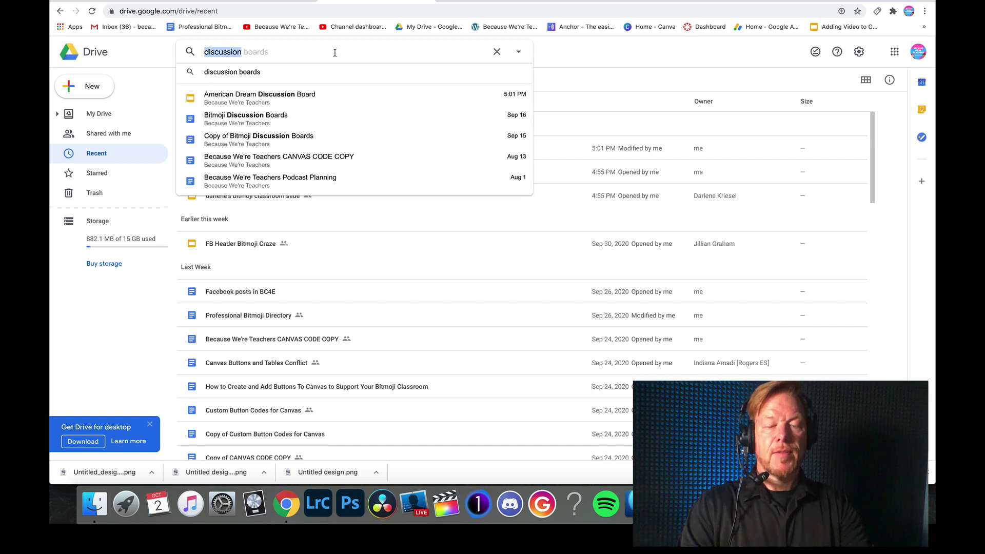
type("canvas")
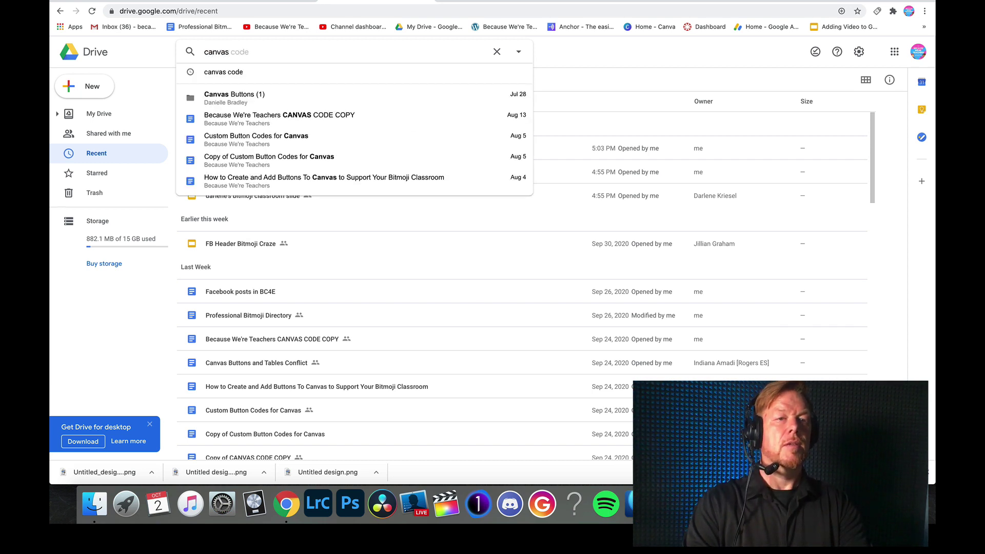
type(" ch")
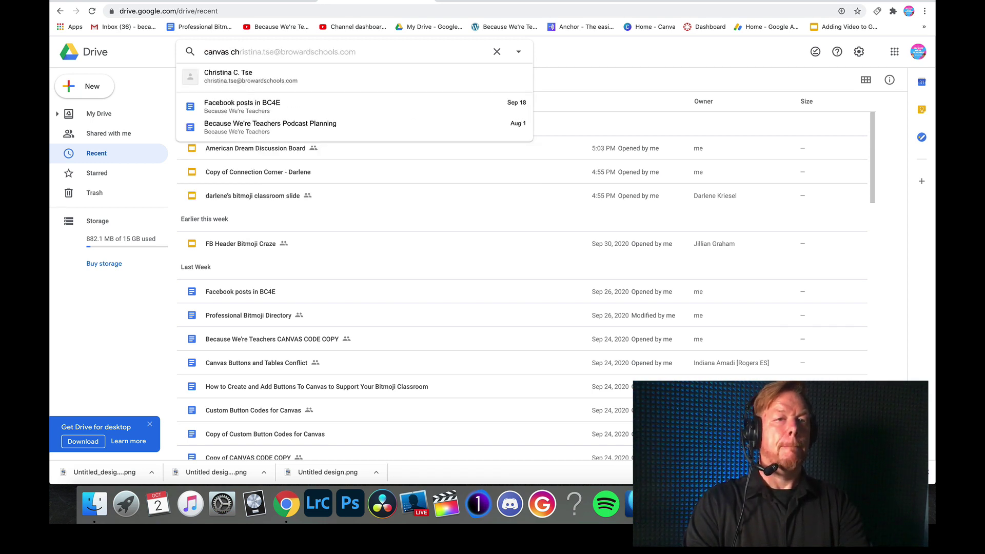
key("BackSpace")
type("ode")
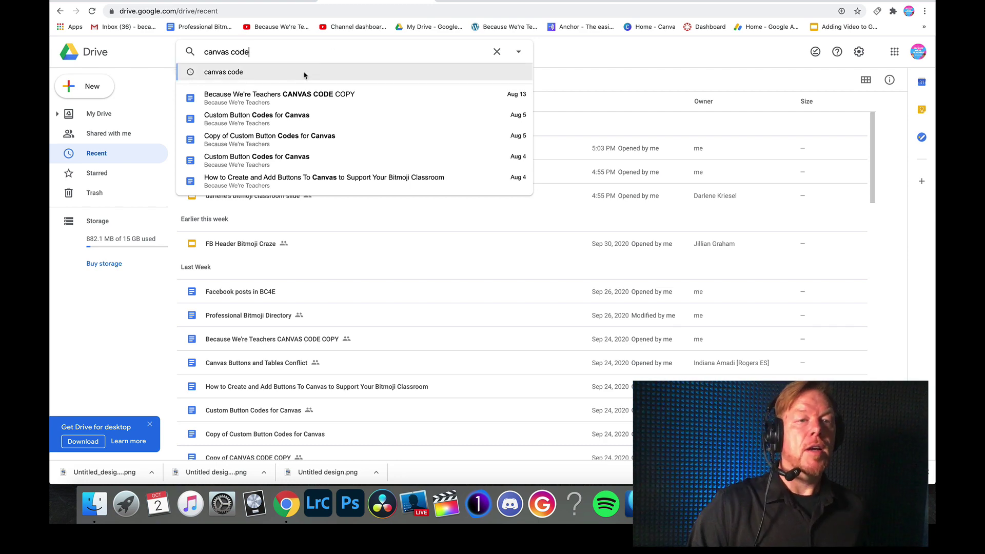
left_click(289, 98)
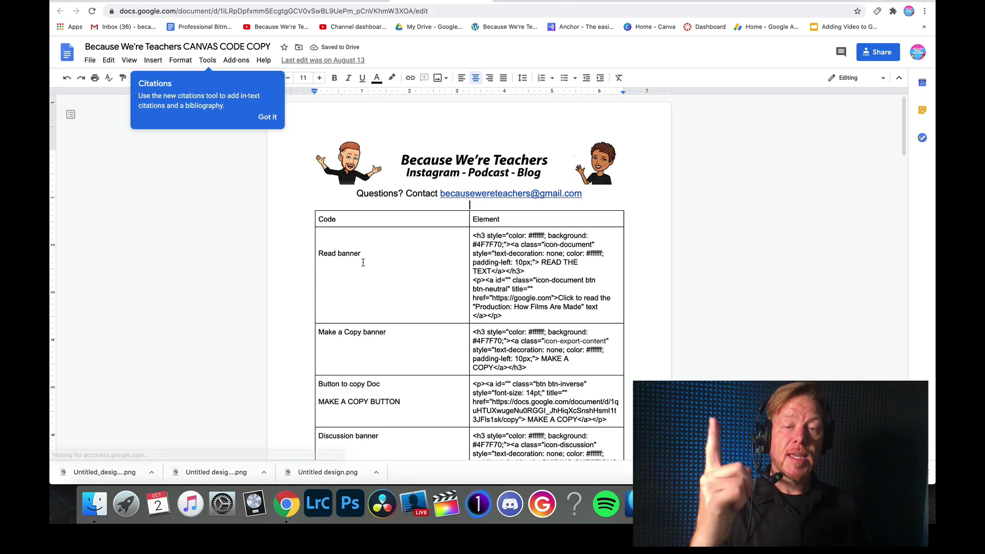
Copy the Discussion banner code, paste it below the iframe in the Canvas discussion's HTML and preview the banner.
scroll(411, 280, "down", 1)
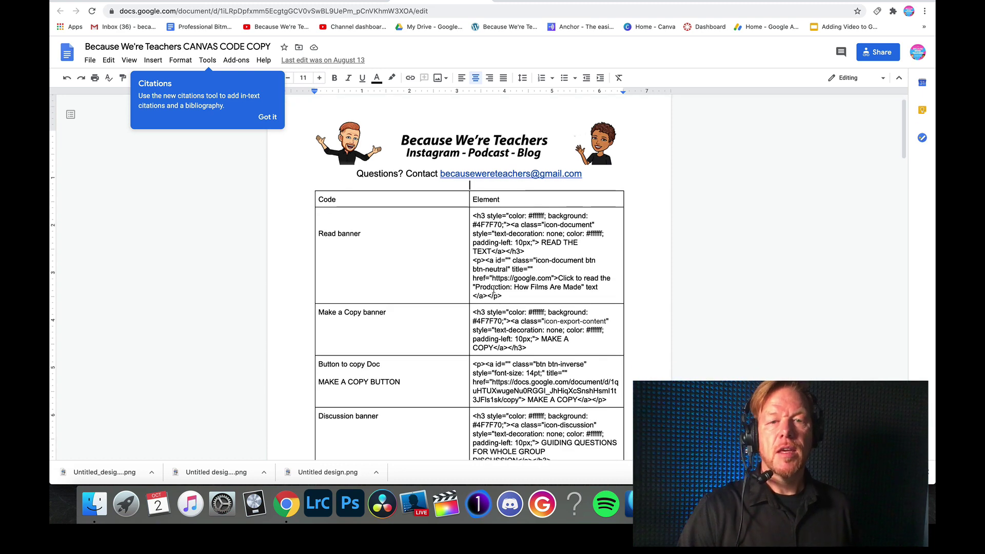
scroll(510, 292, "down", 5)
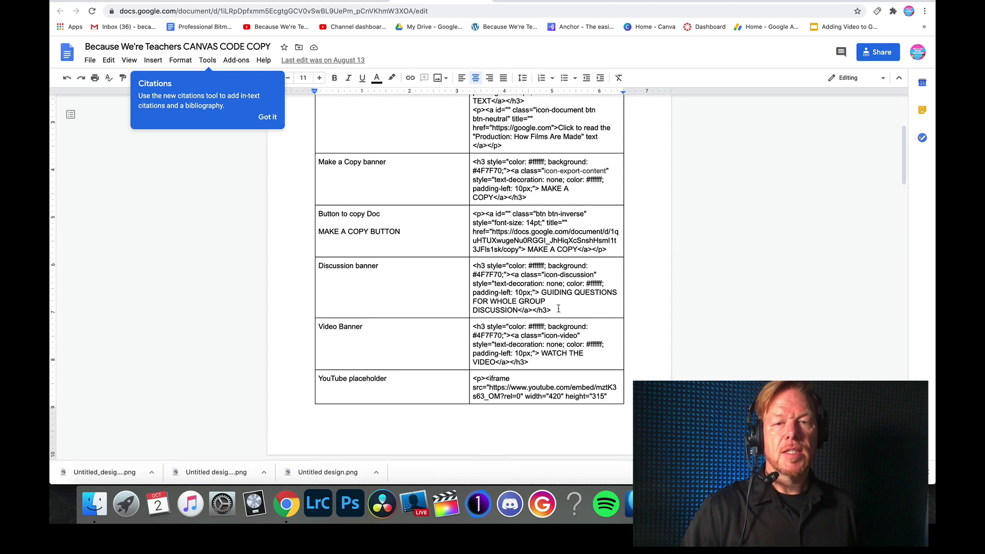
left_click_drag(558, 308, 473, 267)
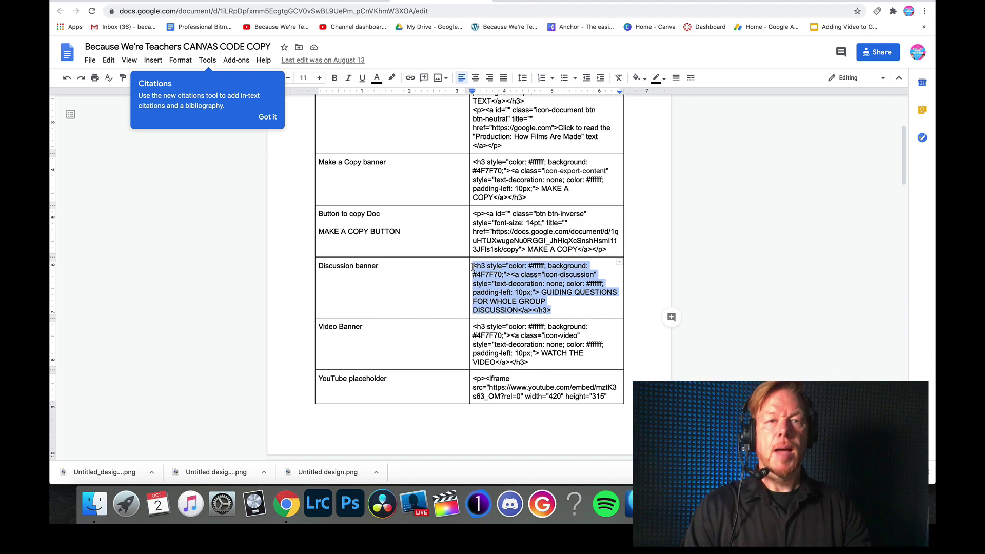
key("ctrl+Tab")
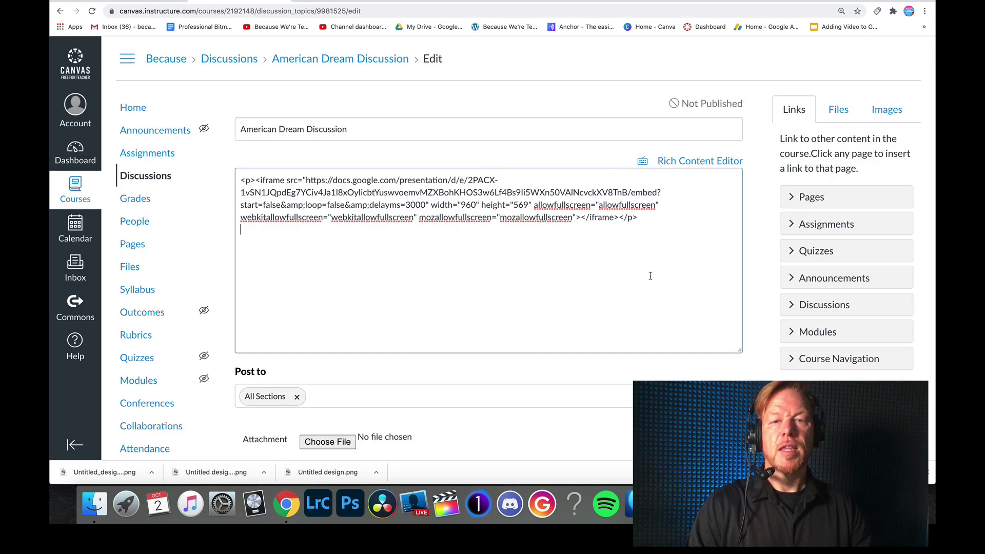
key("super+v")
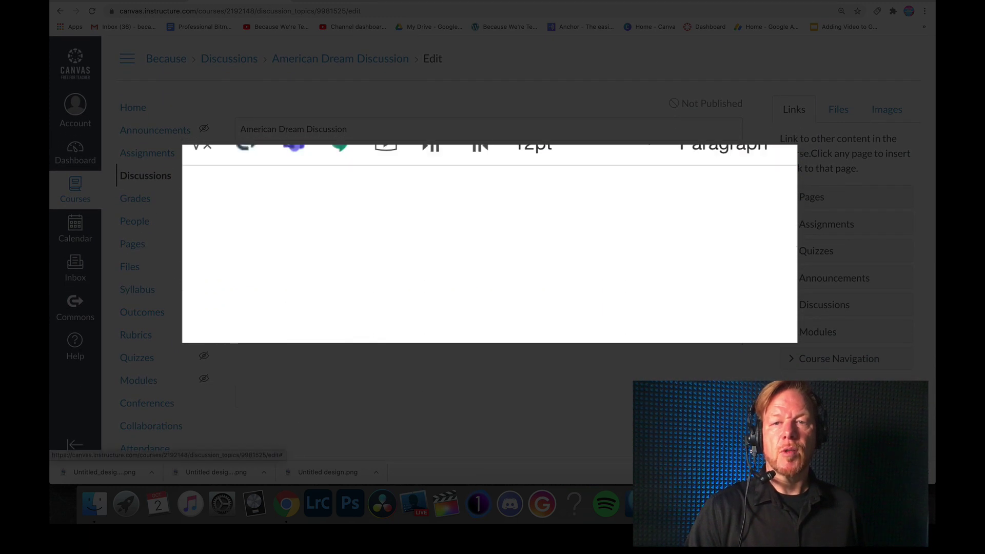
scroll(462, 257, "down", 15)
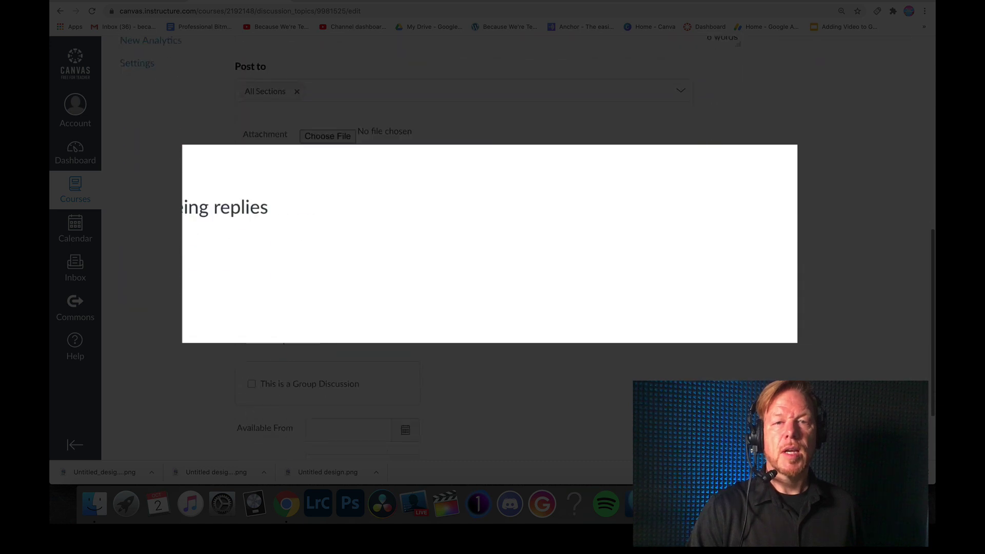
scroll(462, 257, "up", 4)
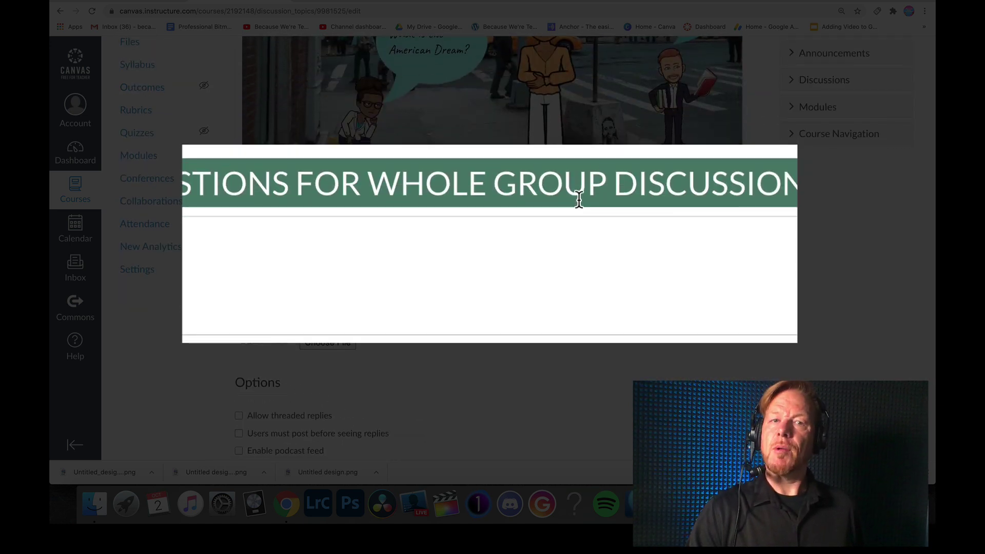
scroll(579, 200, "up", 3)
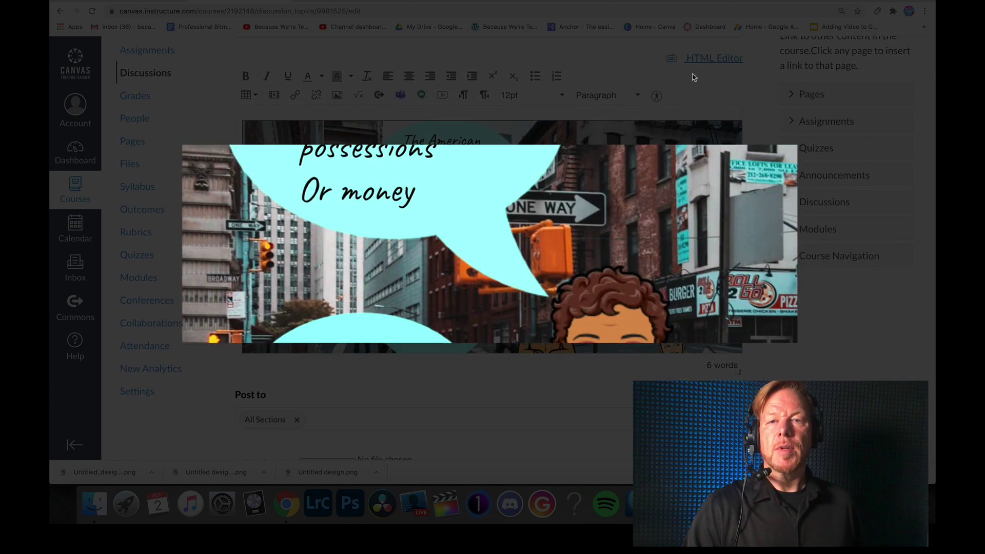
Sample the standing woman's light turquoise speech bubble with ColorPick Eyedropper to get the hex colour A5FFFF.
left_click(718, 60)
left_click(718, 61)
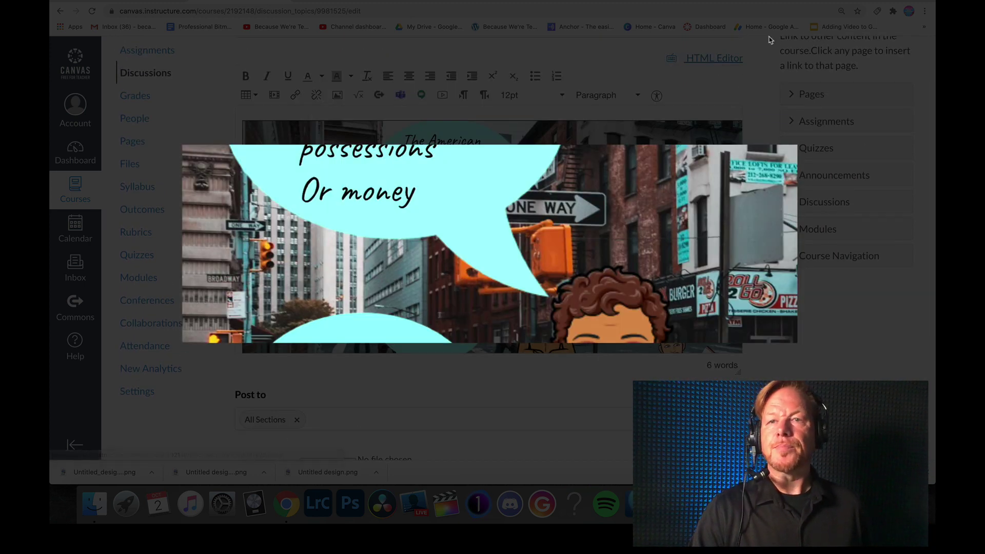
left_click(893, 12)
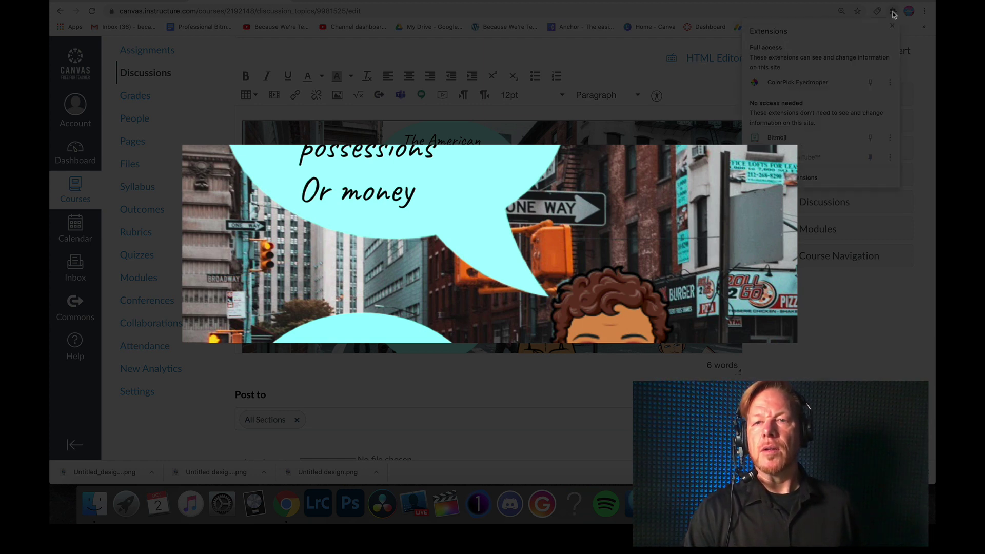
left_click(797, 82)
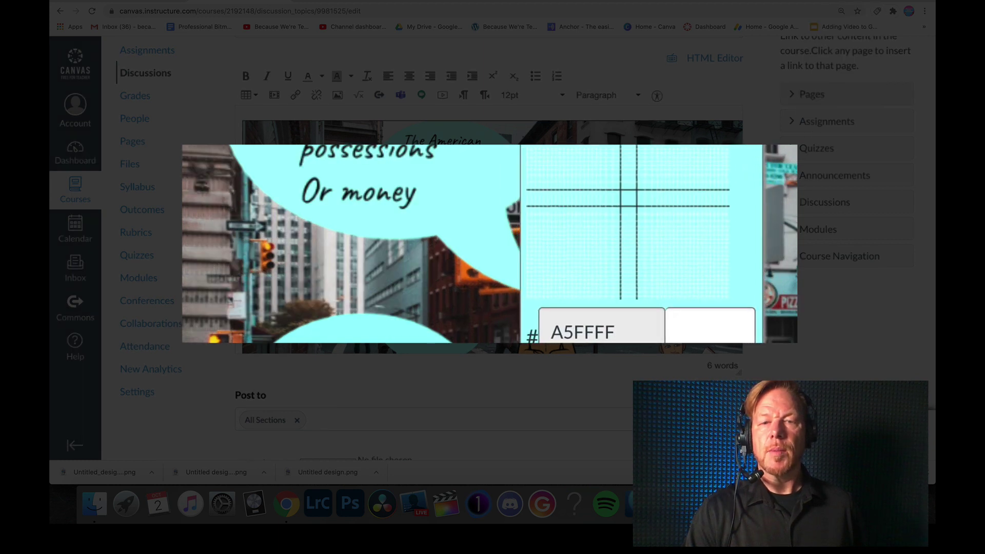
left_click(629, 199)
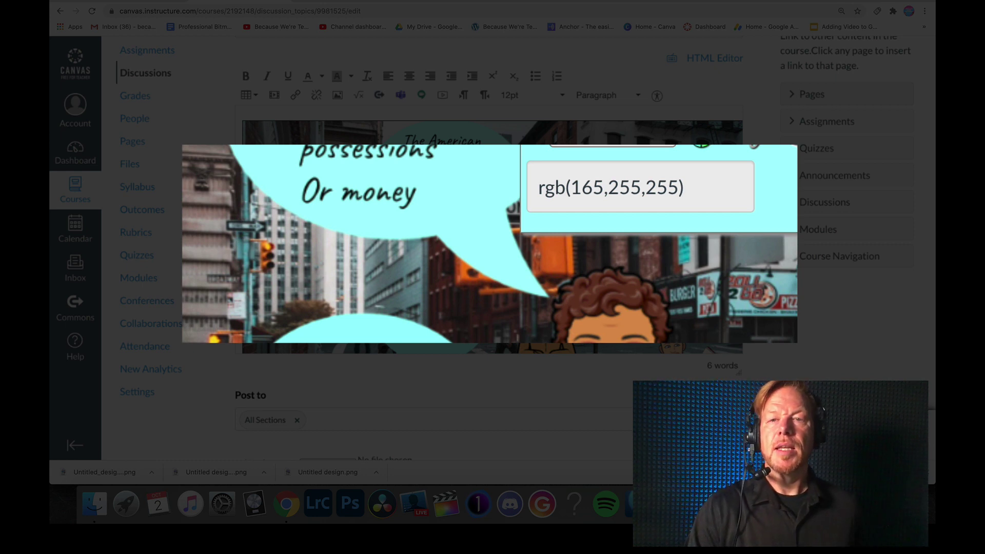
right_click(878, 13)
left_click(886, 13)
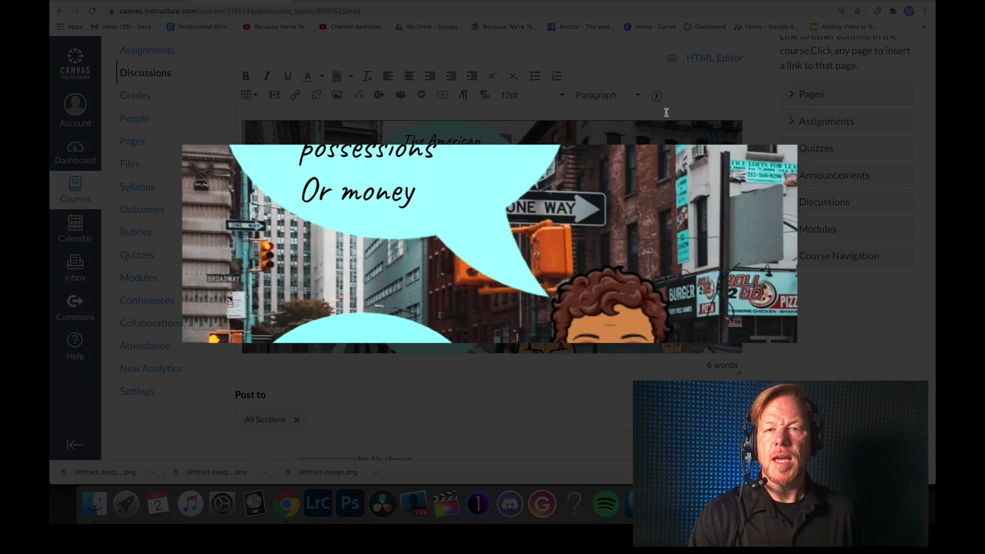
Set the discussion banner's background colour to #A5FFFF in the HTML, preview it and return to the code.
left_click(705, 61)
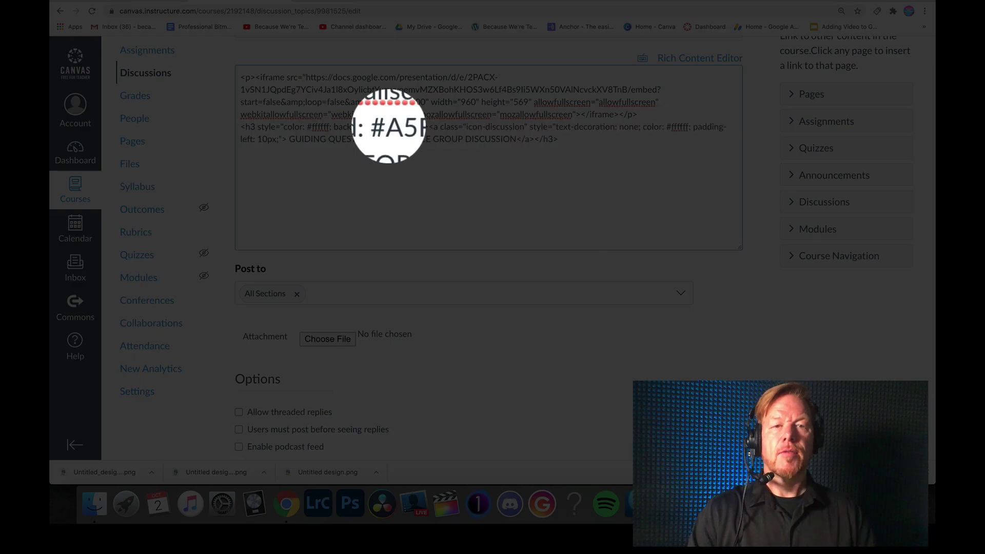
left_click(708, 60)
scroll(602, 211, "down", 5)
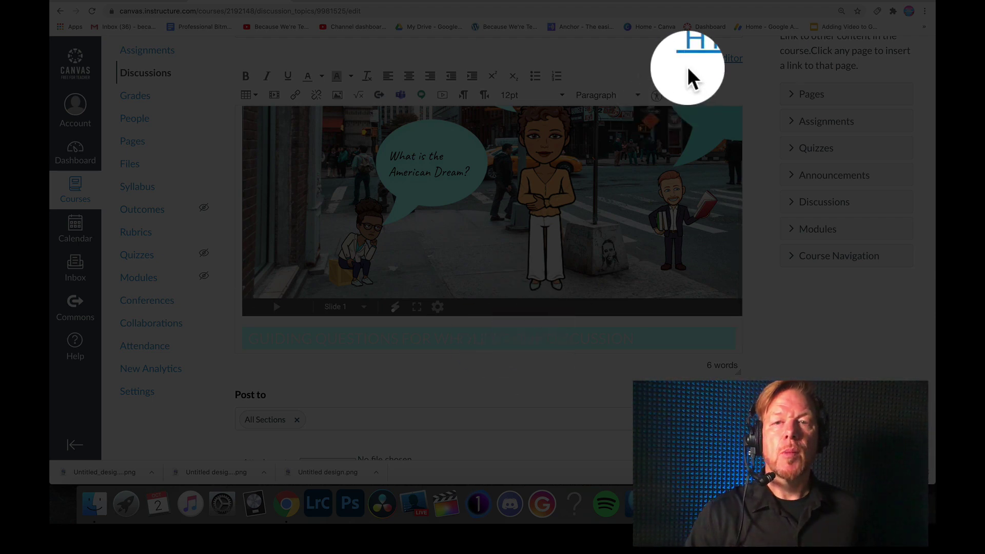
left_click(703, 59)
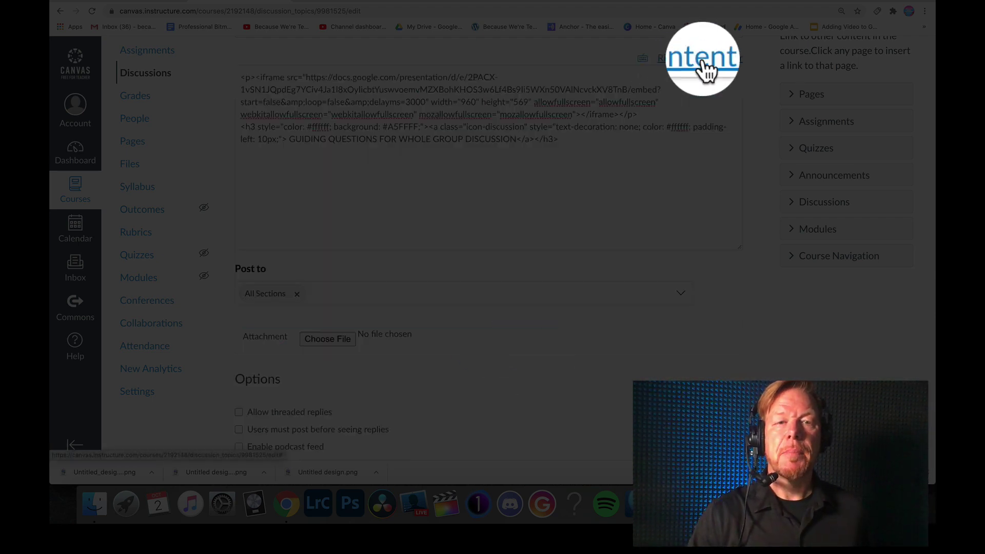
Set the discussion banner heading's text colour to #000000 in the HTML, preview it and return to the code.
left_click(332, 126)
key("BackSpace")
key("BackSpace")
key("BackSpace")
key("BackSpace")
key("BackSpace")
key("BackSpace")
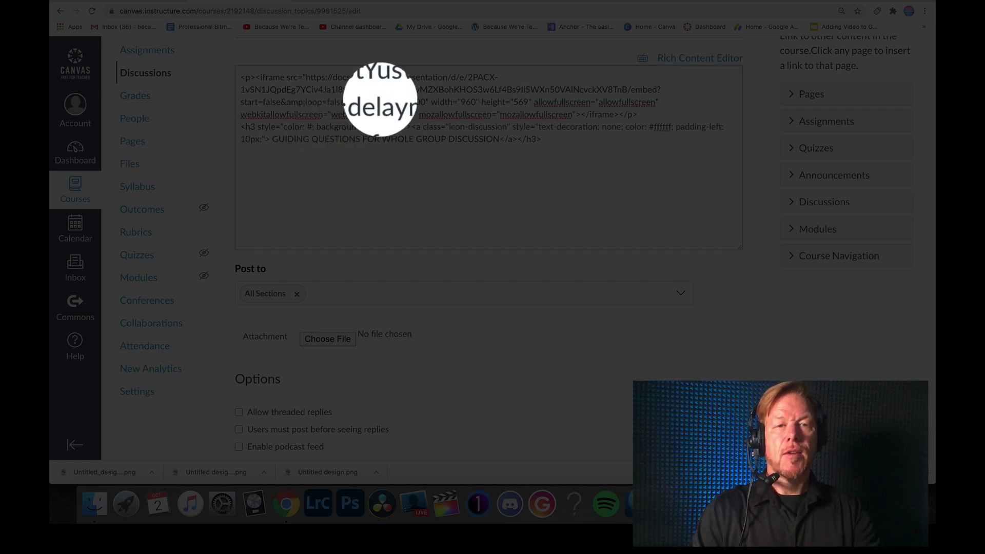
type("000000")
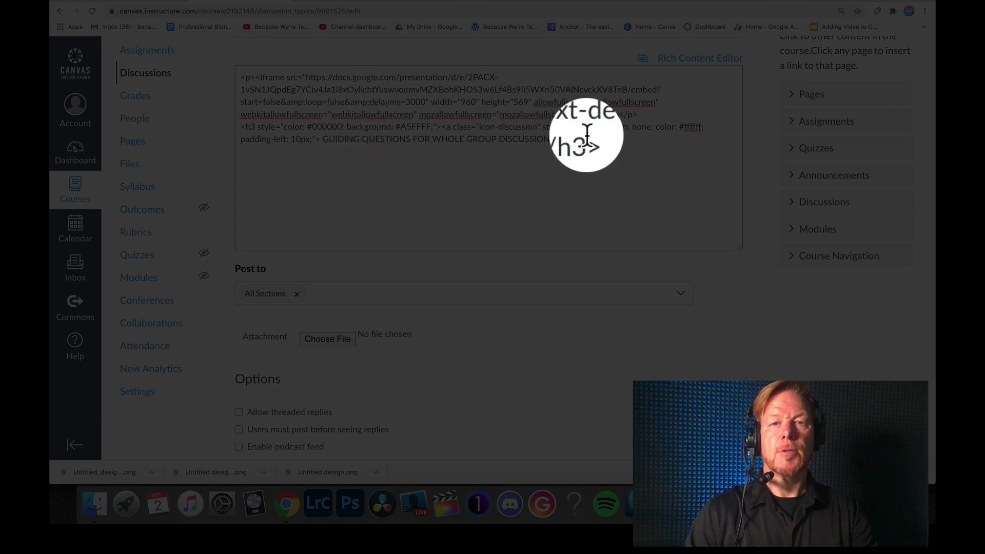
left_click(699, 60)
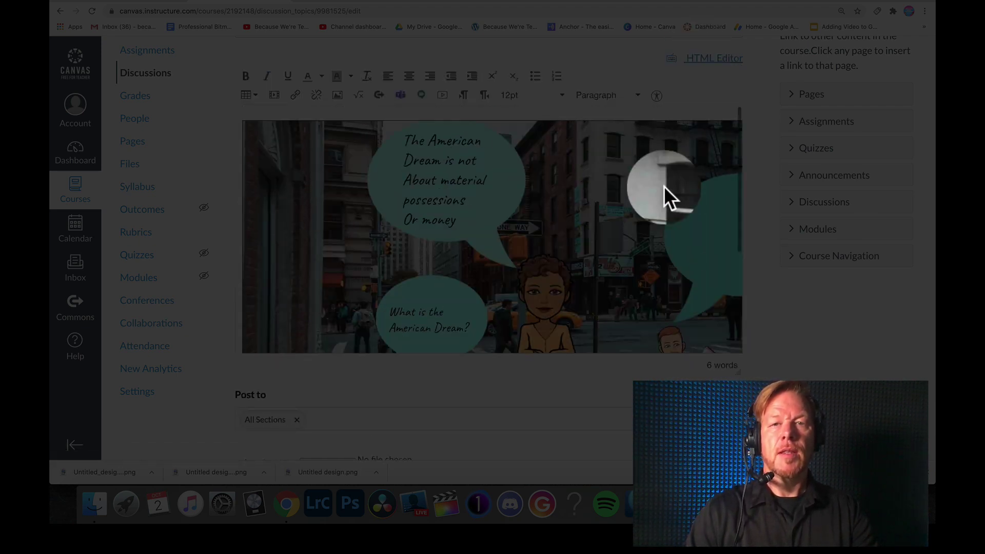
left_click(690, 62)
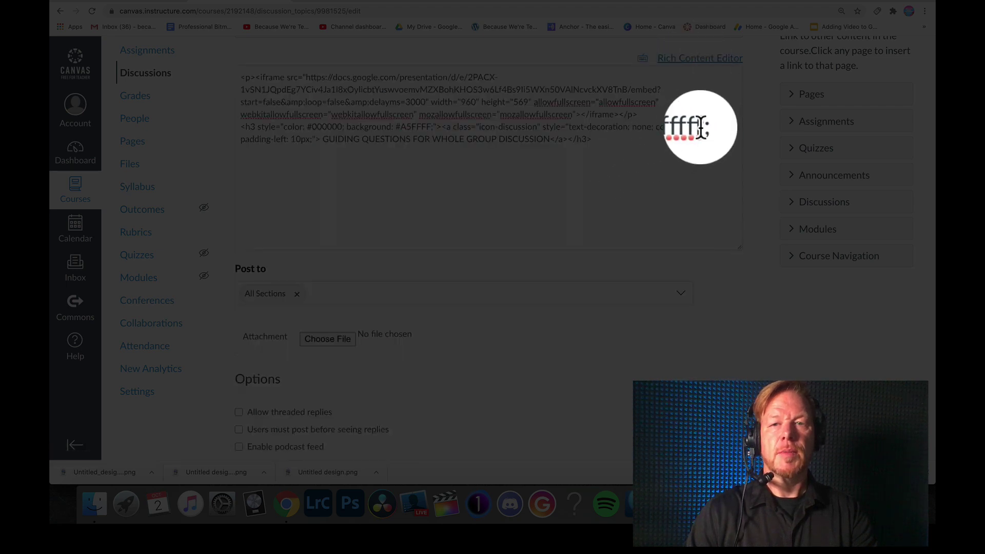
Set the text colour of the banner's icon-discussion link to #000000 in the HTML and preview the banner.
key("BackSpace")
key("BackSpace")
key("BackSpace")
key("BackSpace")
key("BackSpace")
key("BackSpace")
type("000000")
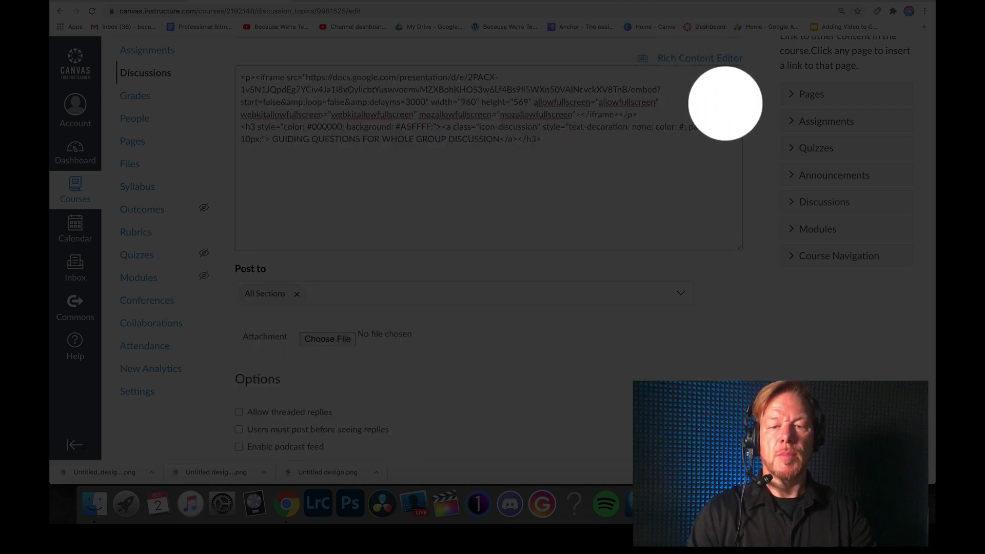
left_click(734, 59)
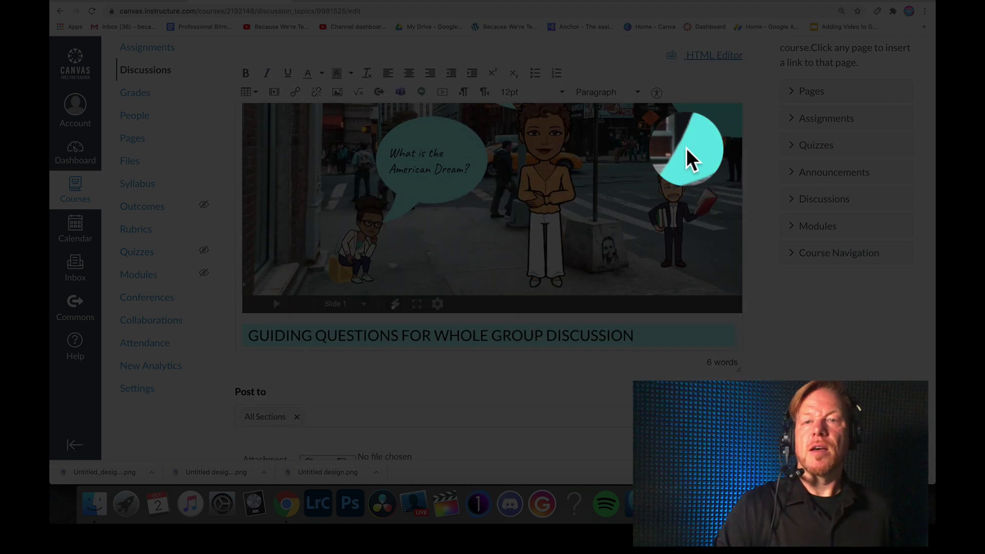
Add a new line below the banner's code in the HTML and show it beneath the banner in the rich content view.
left_click(718, 58)
left_click(615, 140)
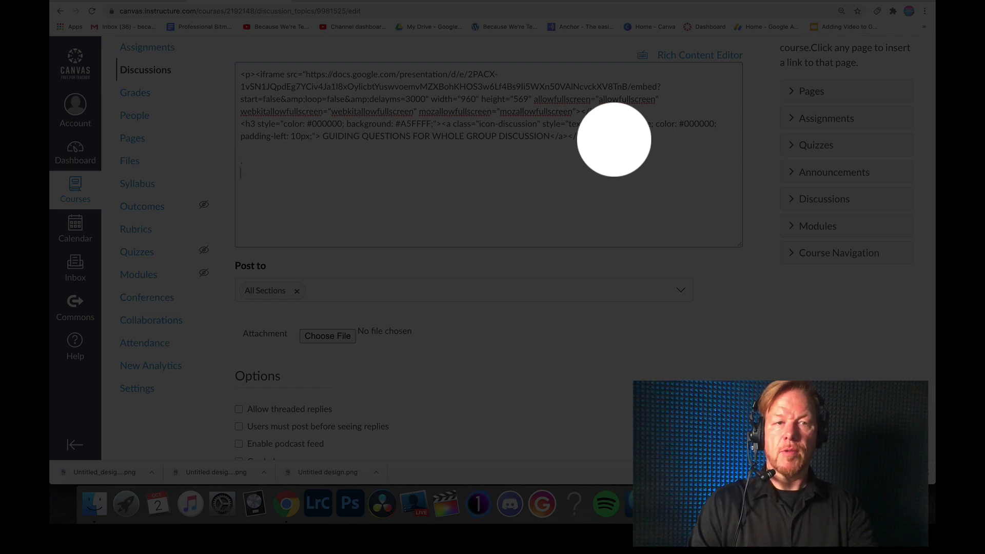
left_click(685, 56)
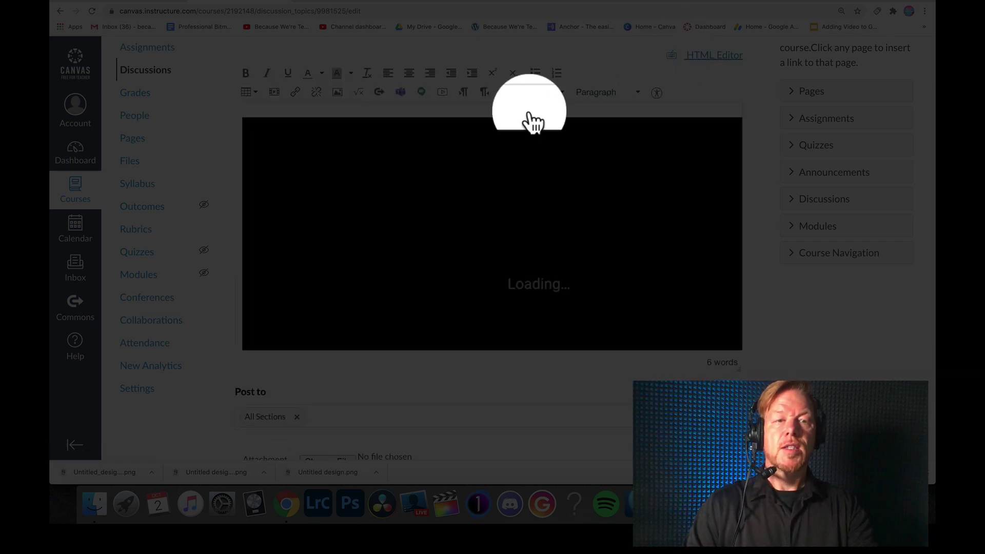
scroll(448, 159, "down", 3)
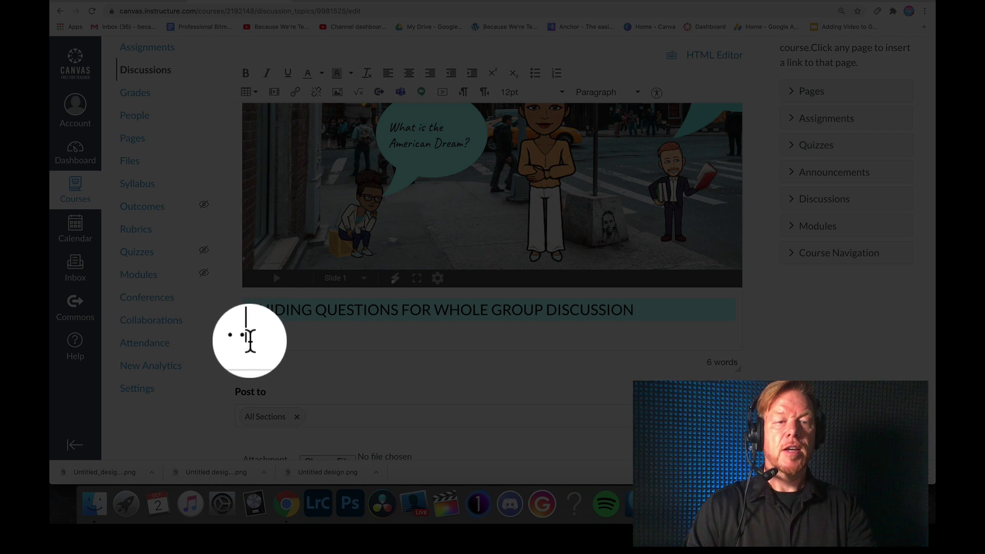
Replace the placeholder line below the banner with "From the reading, add another point of view about the American Dream".
left_click_drag(254, 341, 238, 340)
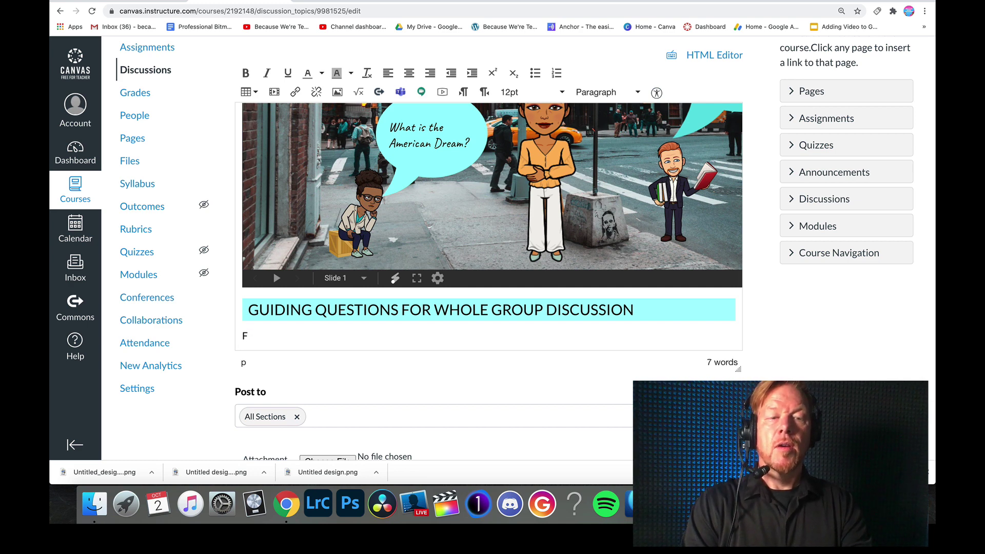
type("ing, add a")
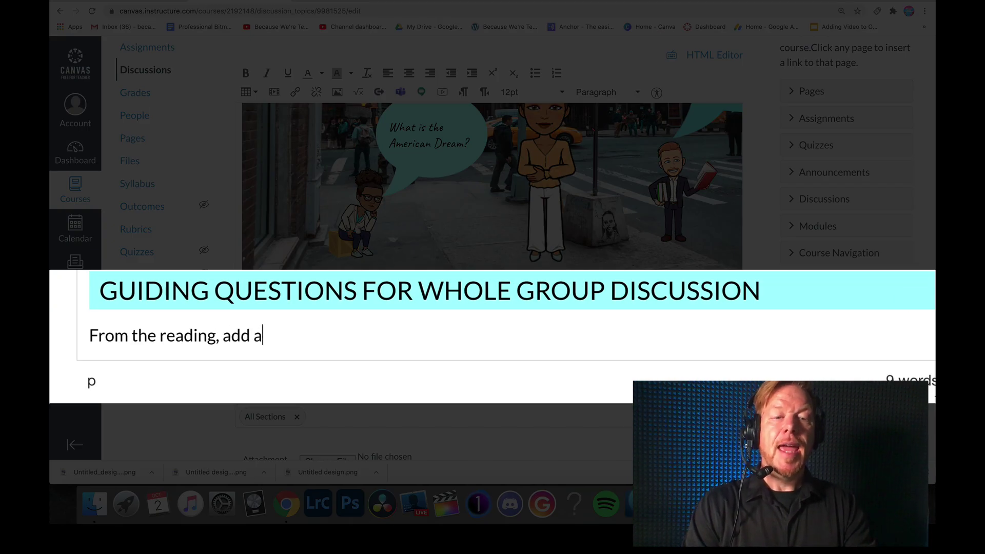
type("nother point")
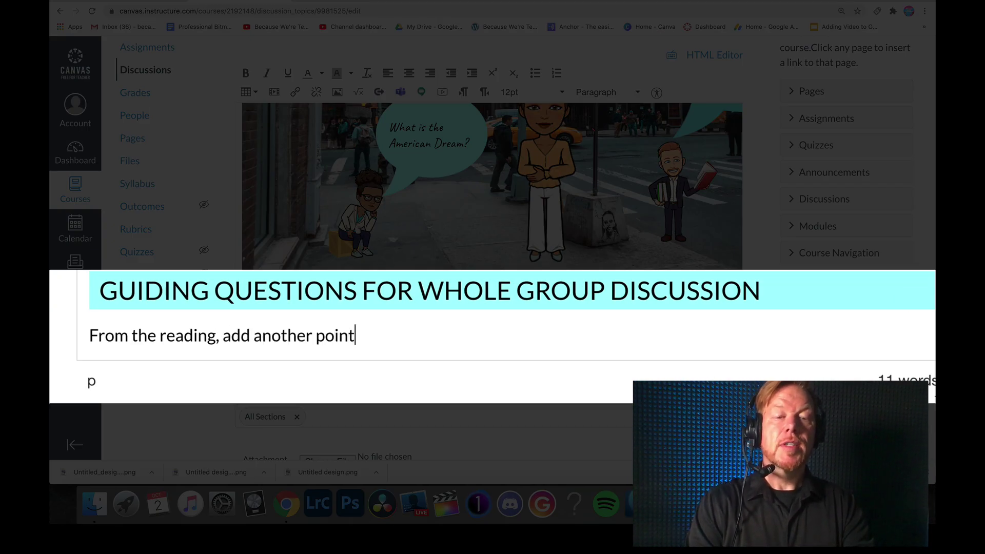
type(" of view about the ")
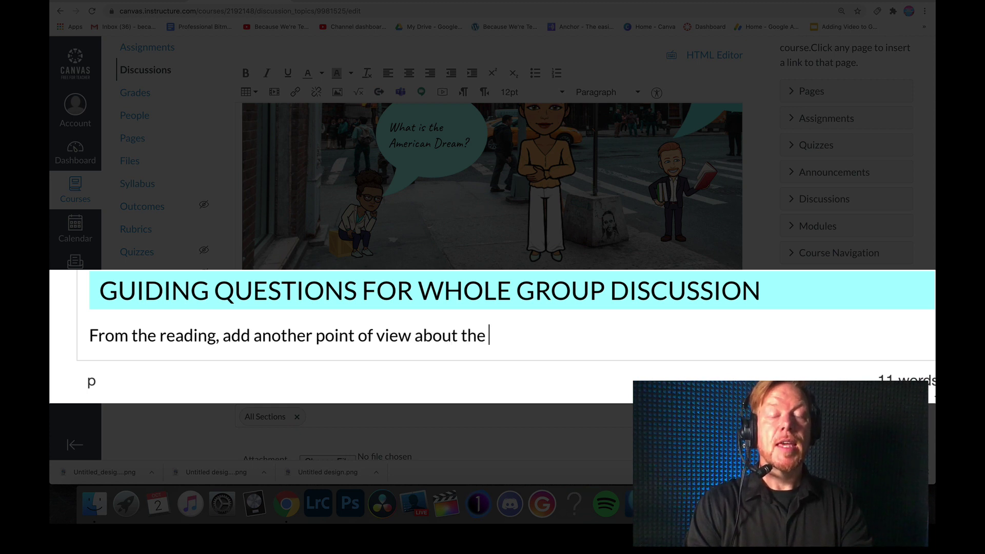
type("American Dream")
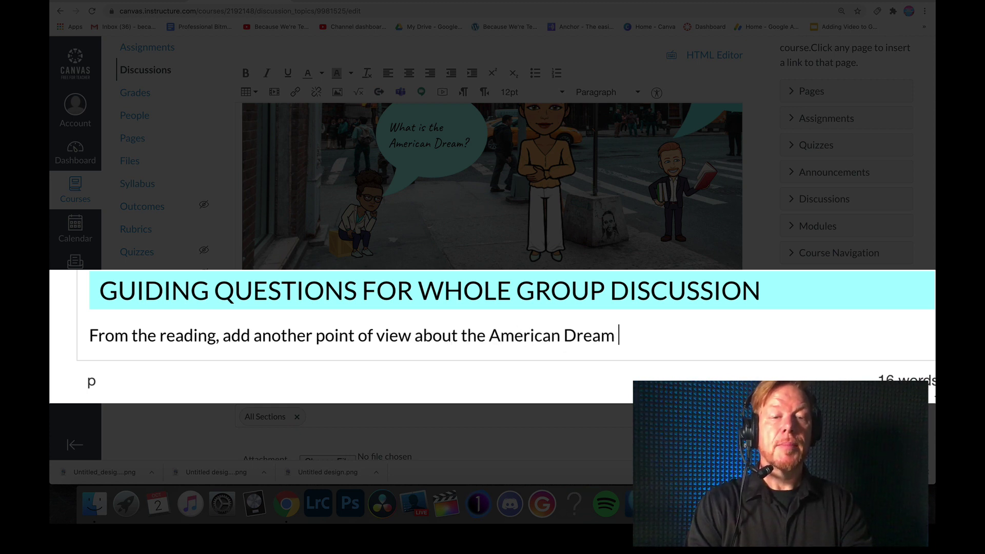
Replace the word "add" with "identify" in the guiding question.
left_click(222, 336)
type("identify")
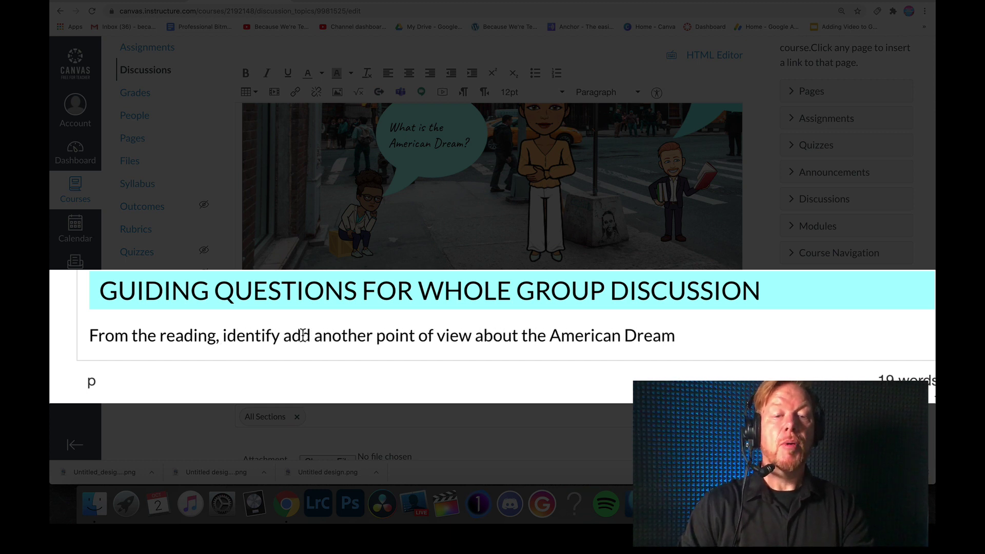
left_click_drag(317, 338, 283, 336)
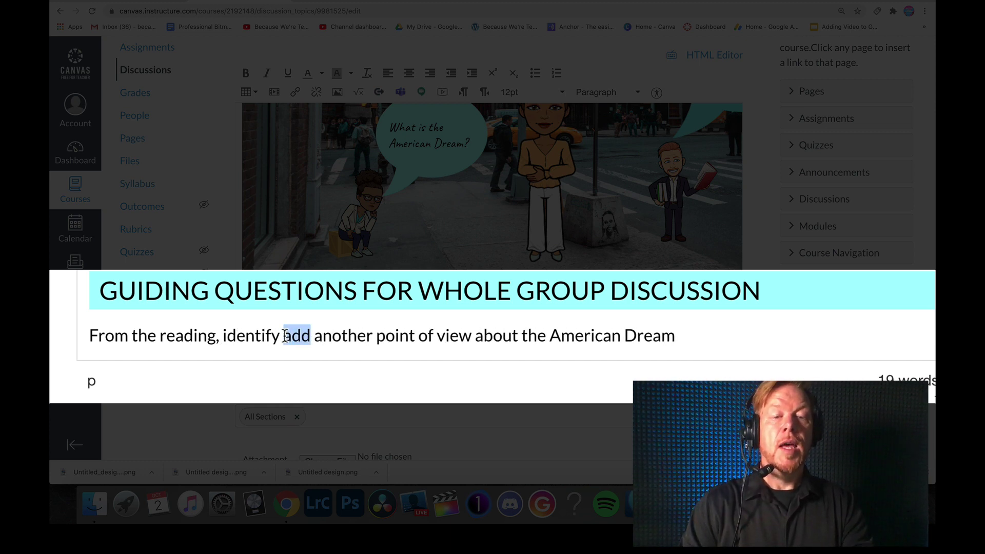
key("BackSpace")
Complete the guiding question after "American Dream" with "that might fit into the third thought bubble here.".
left_click(664, 341)
type("and")
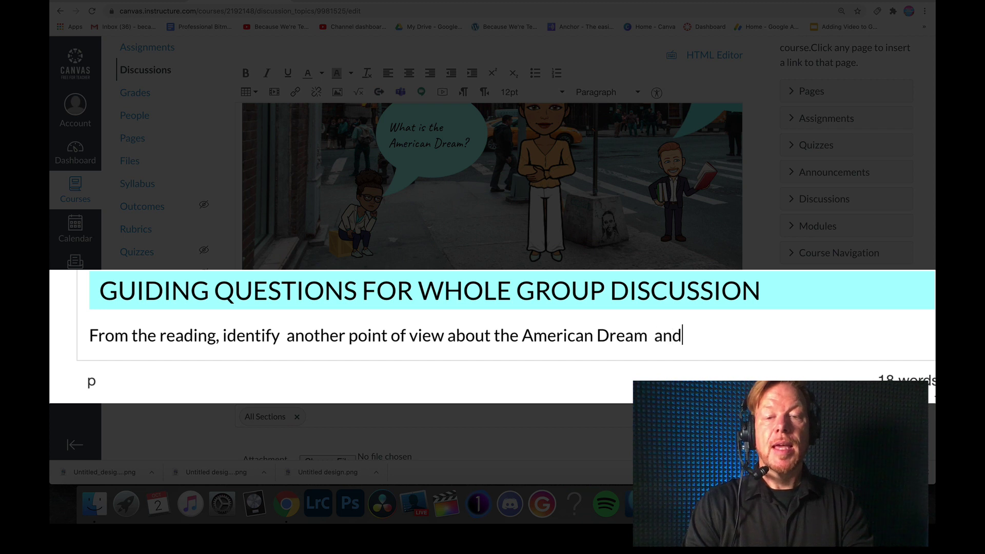
type(" that migh t")
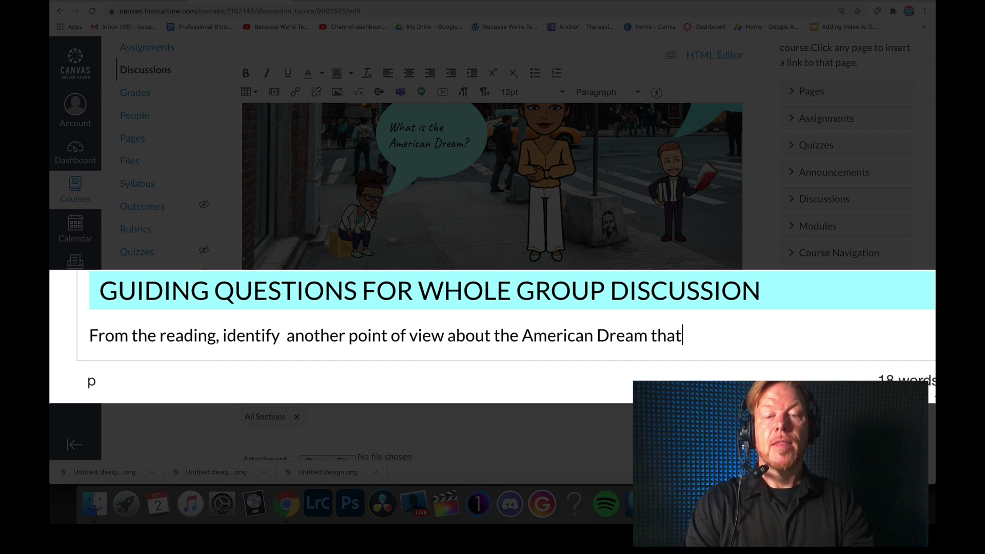
key("BackSpace")
key("BackSpace")
type("t fit intot the")
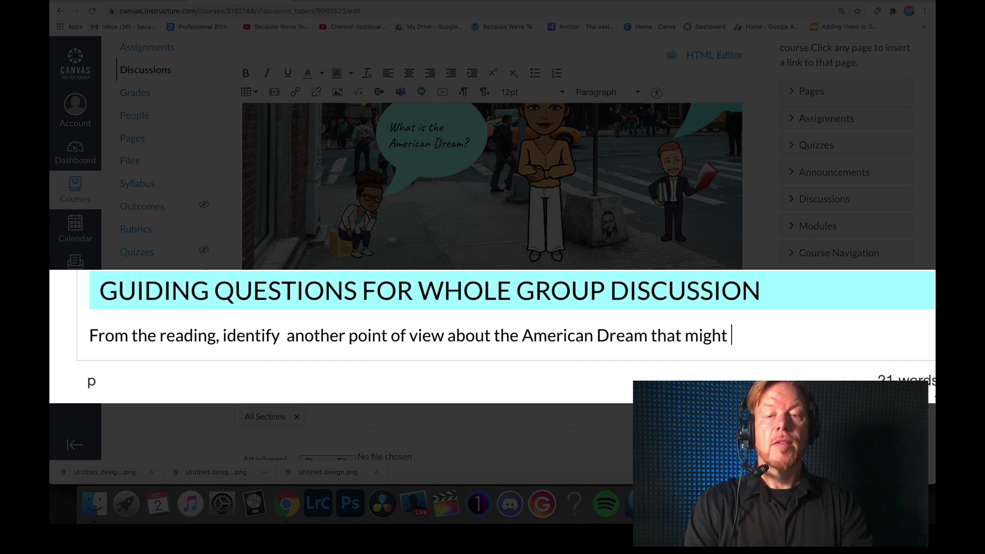
key("BackSpace")
key("BackSpace")
key("BackSpace")
key("BackSpace")
key("BackSpace")
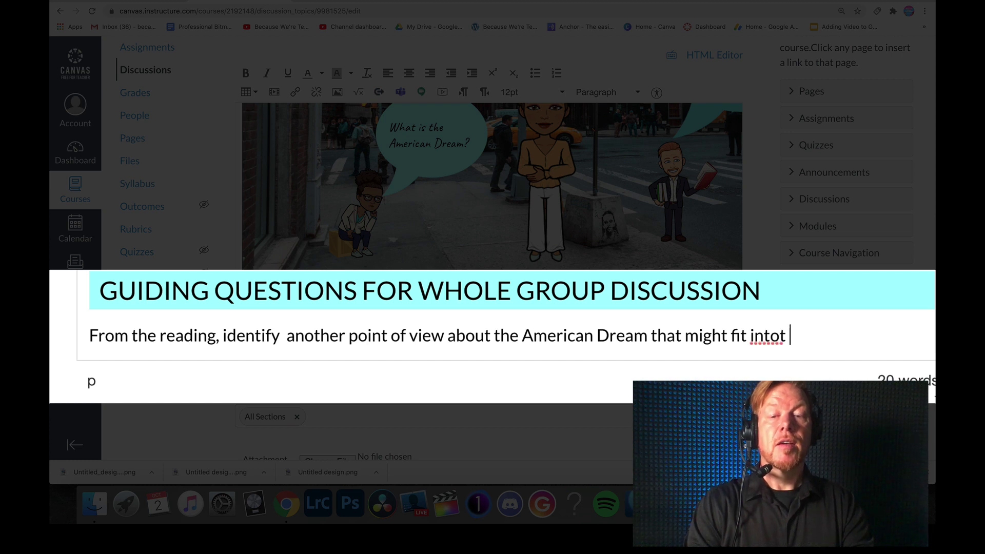
type("the thri")
key("BackSpace")
key("BackSpace")
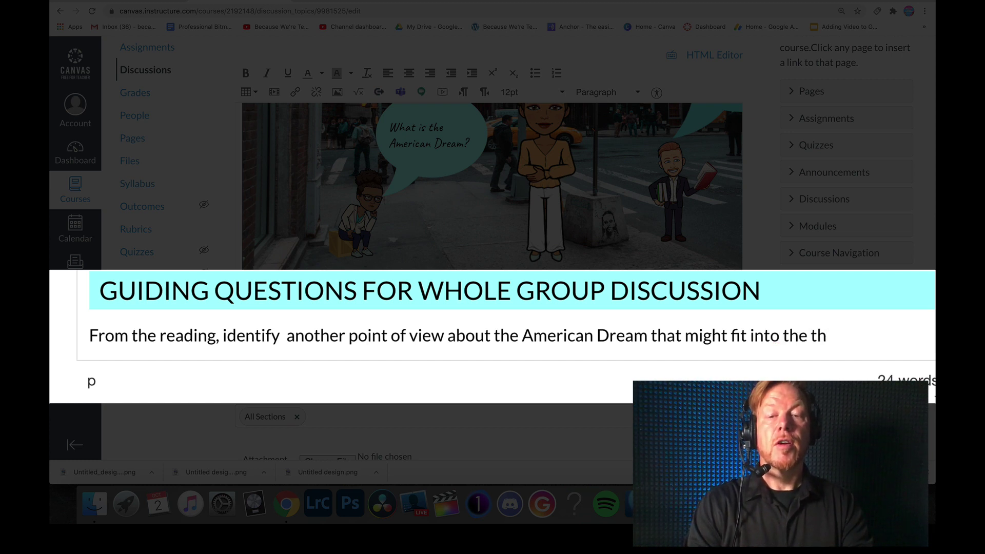
type("ird thought bu")
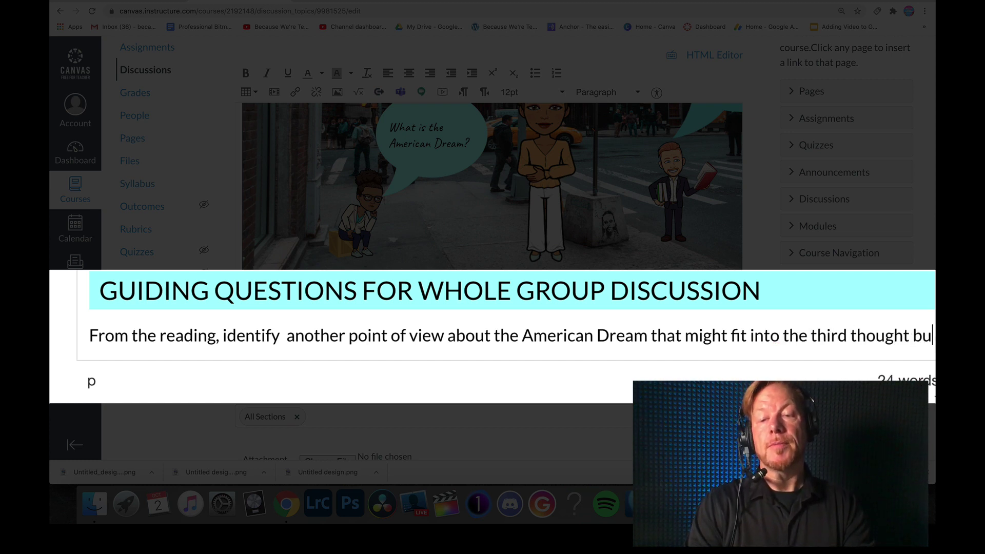
type("bble here.")
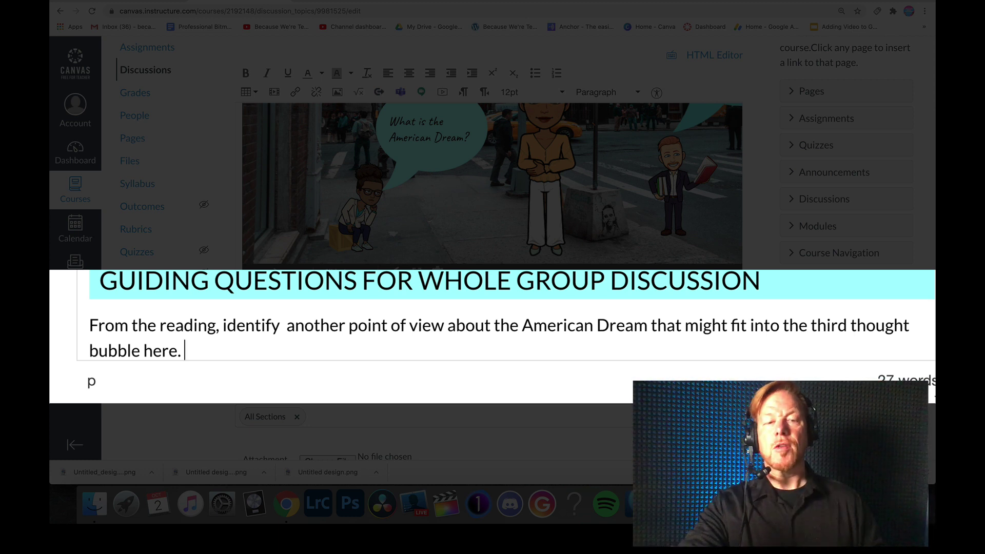
Add the sentence "Please respond with at least three sentences and reply to two of your classmates' posts." after the guiding question.
scroll(513, 231, "down", 1)
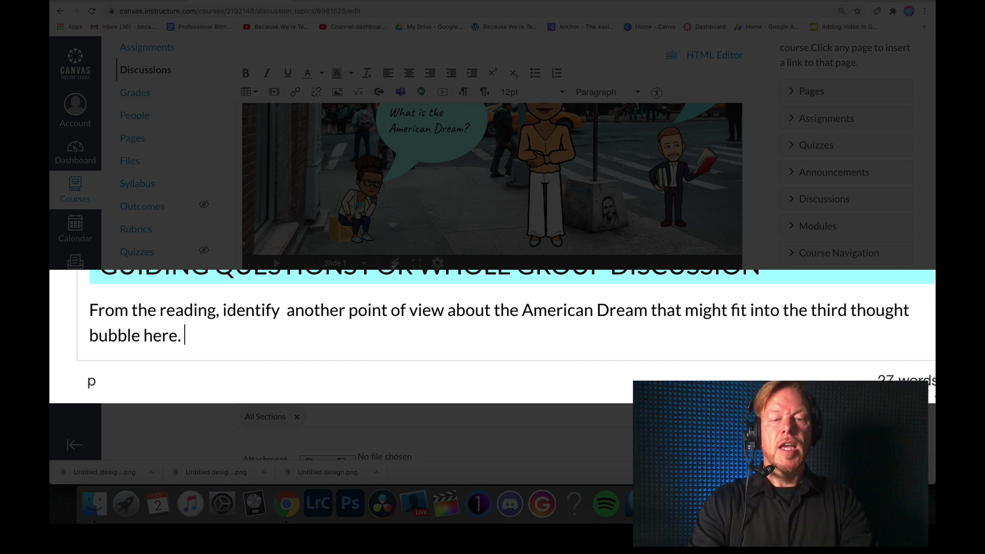
type("Pleas")
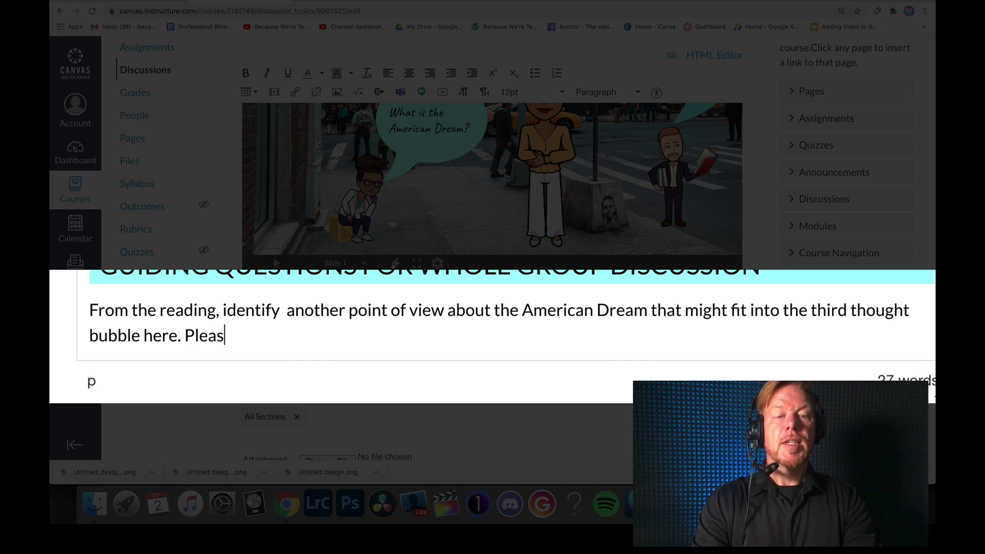
type("e respond with at ")
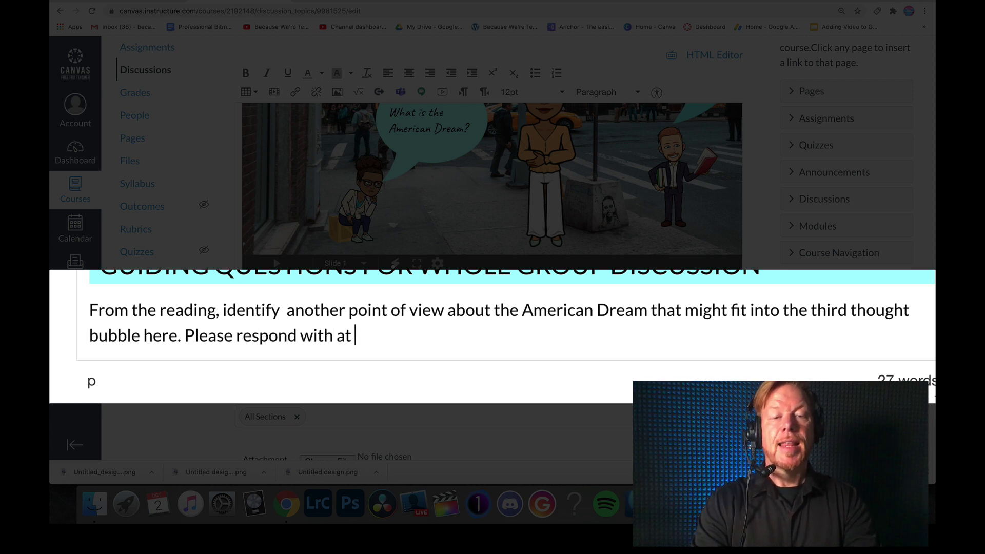
type("least ")
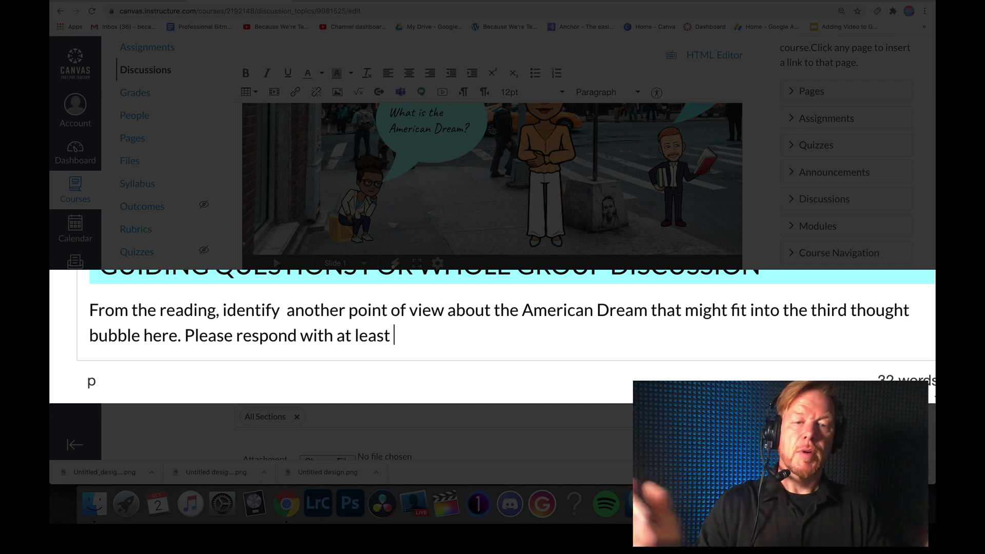
type("three")
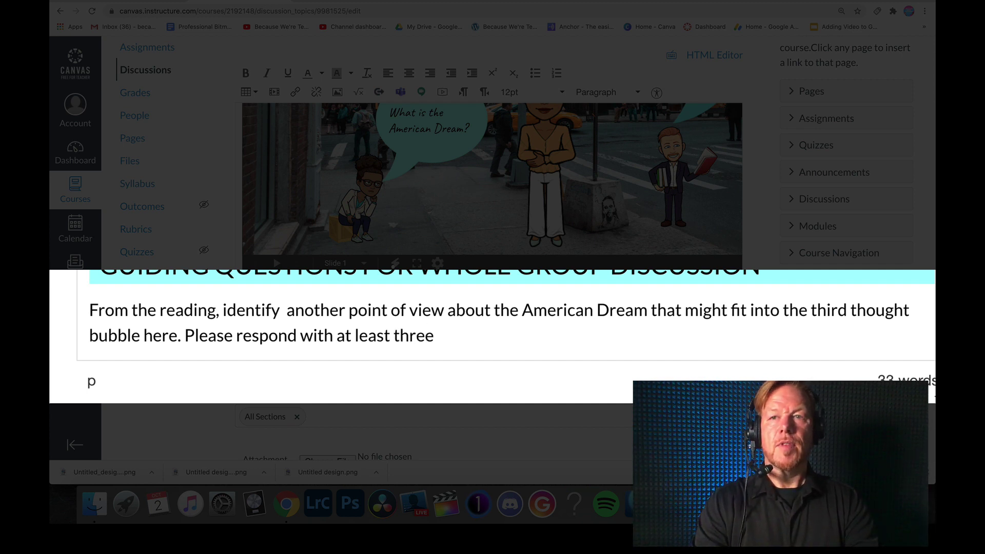
type(" se")
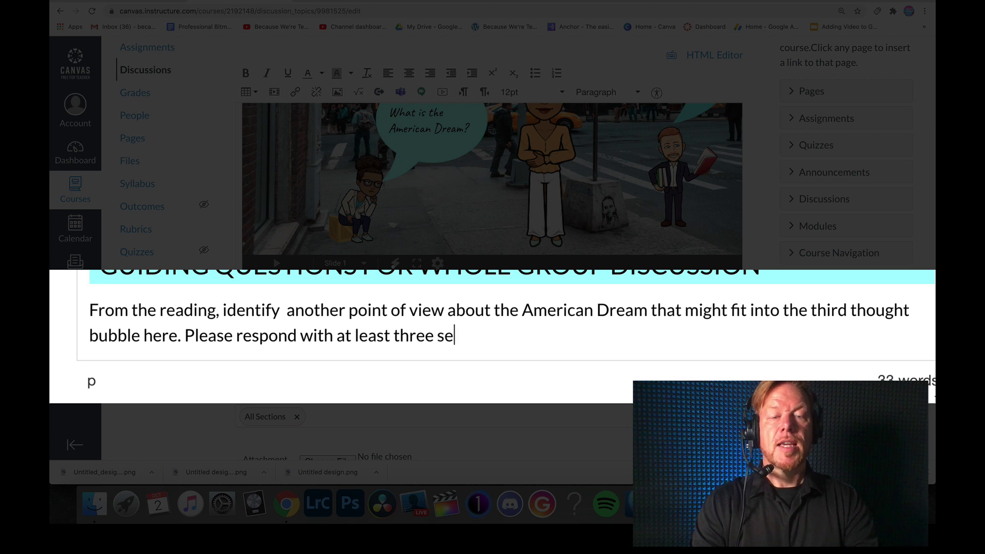
type("nte")
key("BackSpace")
type("ntences and ")
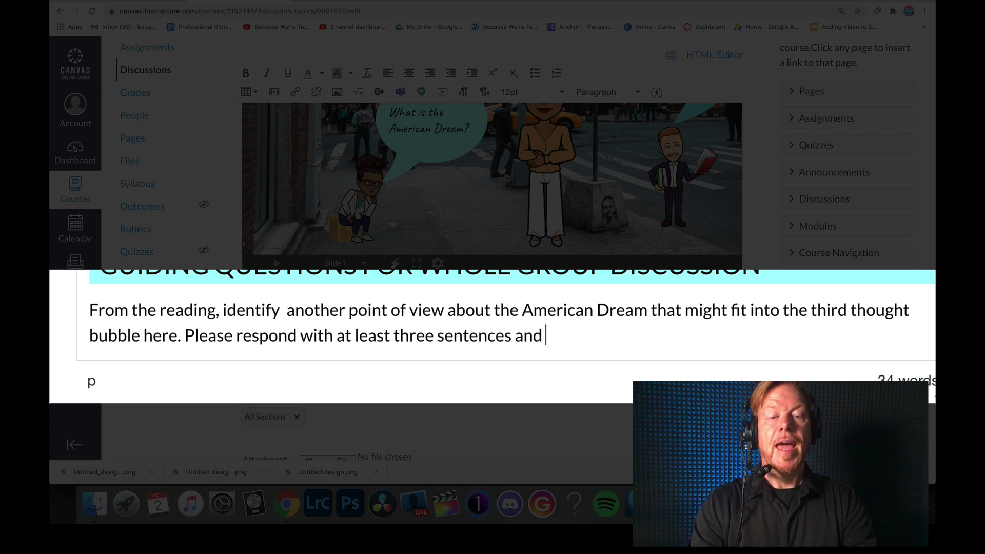
type("reply to two ")
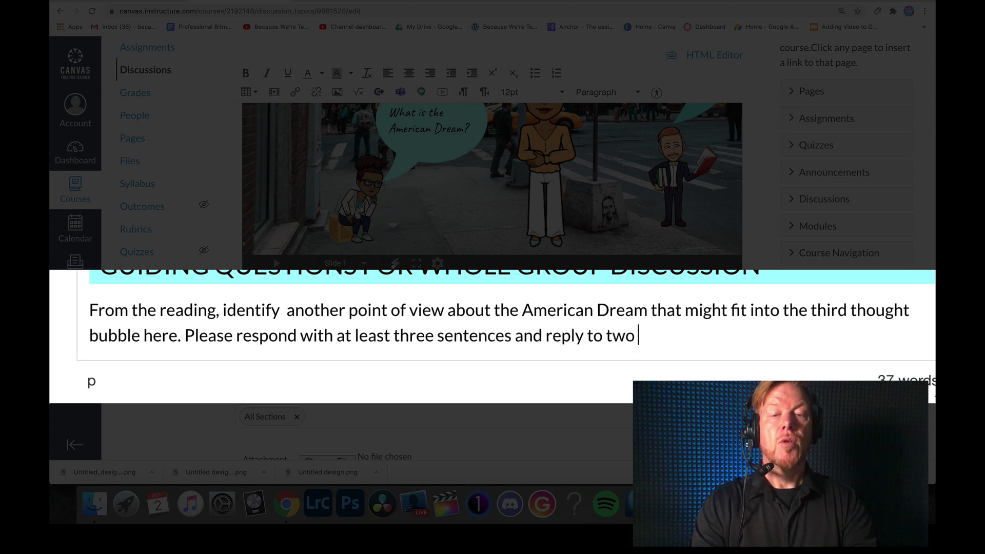
type("of your classmates")
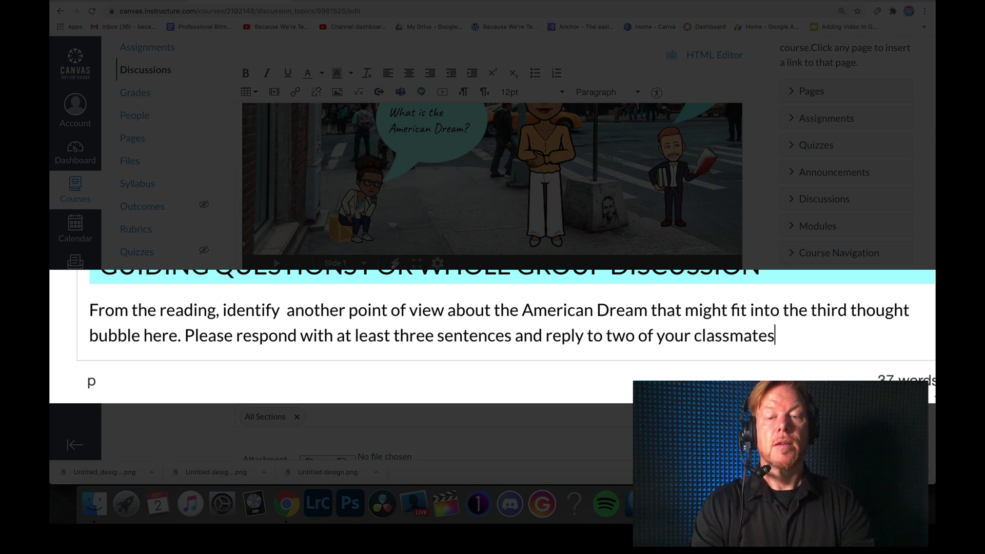
type("' posts.")
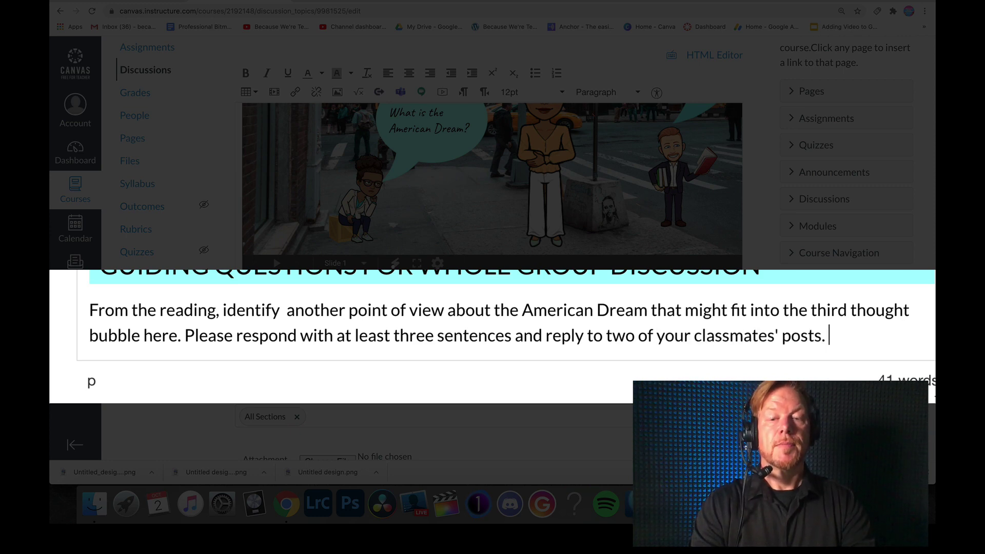
Enable threaded replies, the requirement to post before seeing replies, grading, and liking in the discussion's options.
scroll(325, 198, "down", 5)
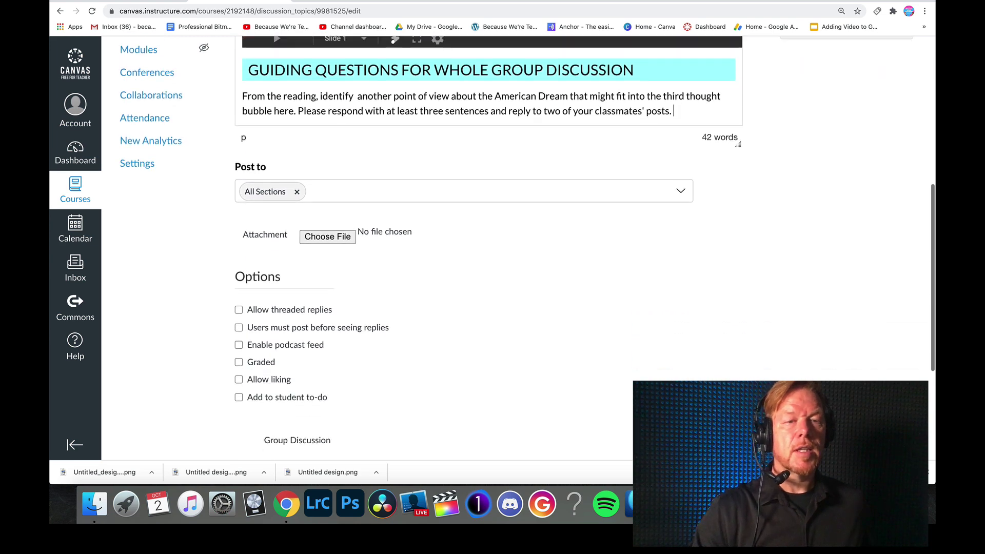
scroll(347, 247, "down", 2)
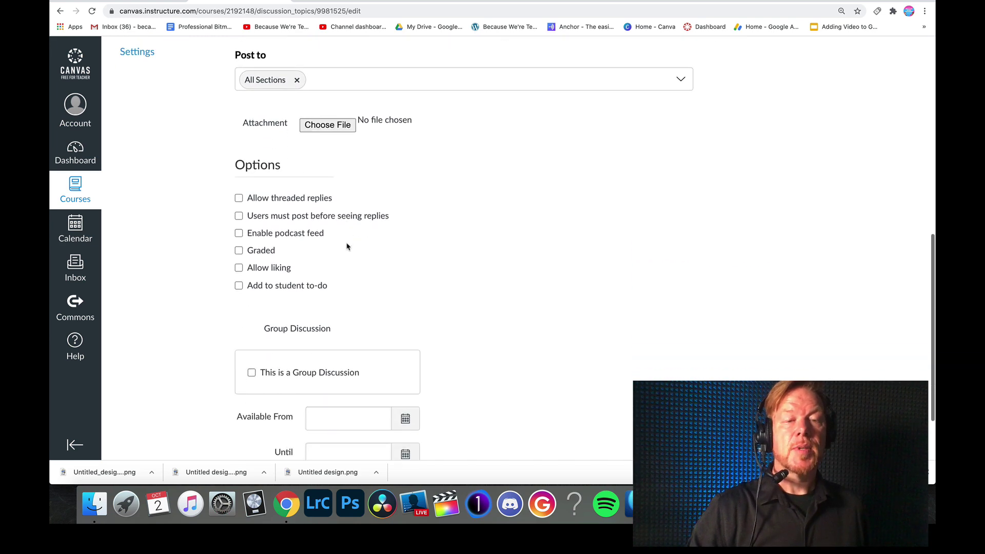
left_click(238, 177)
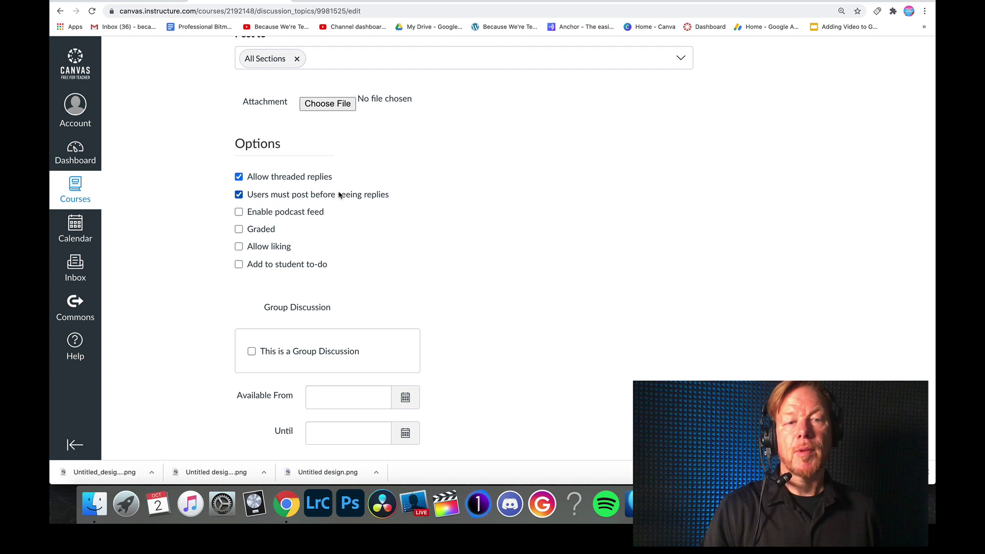
left_click(239, 229)
left_click(239, 247)
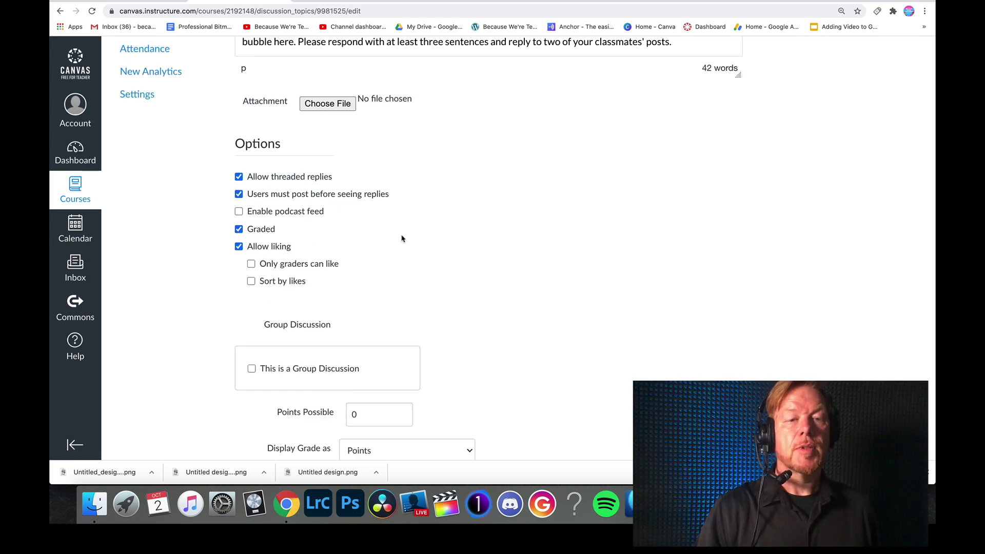
Set the graded discussion's points possible to 10 and save the discussion.
scroll(402, 239, "down", 3)
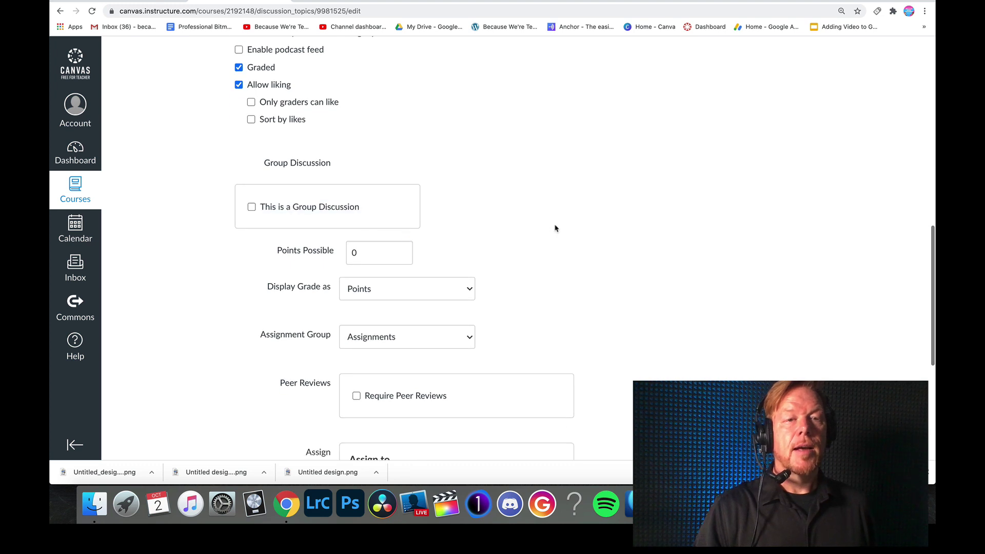
scroll(555, 228, "down", 1)
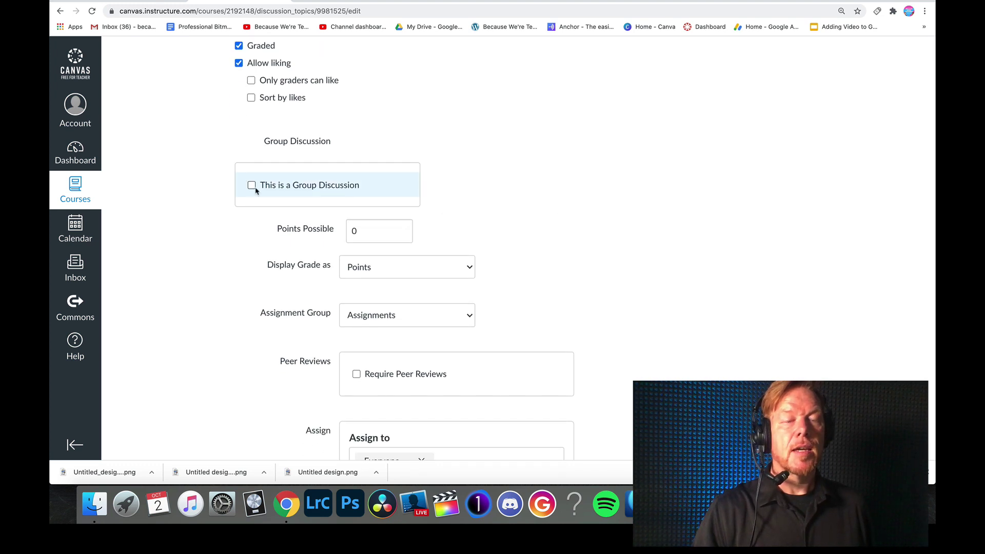
scroll(352, 234, "down", 1)
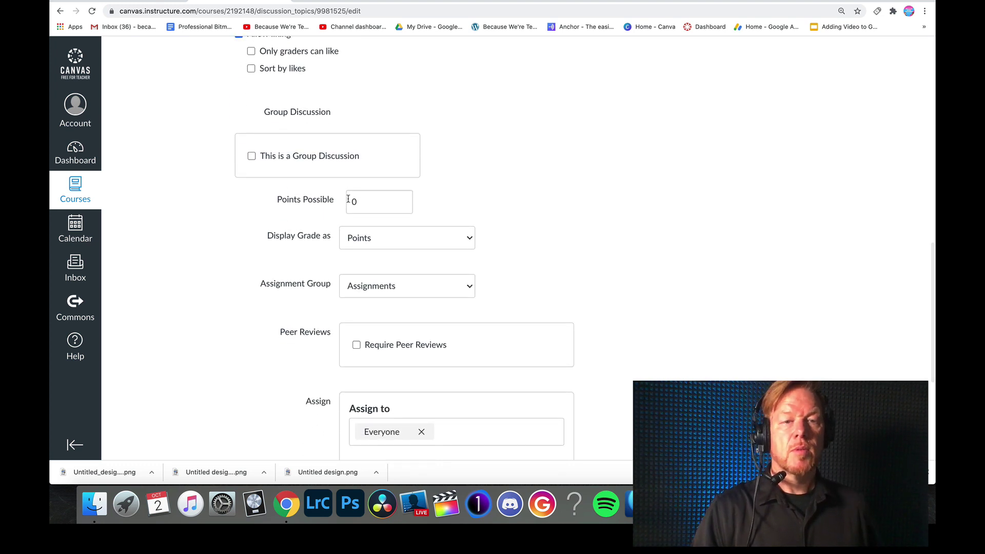
left_click(351, 201)
type("1")
scroll(514, 213, "down", 3)
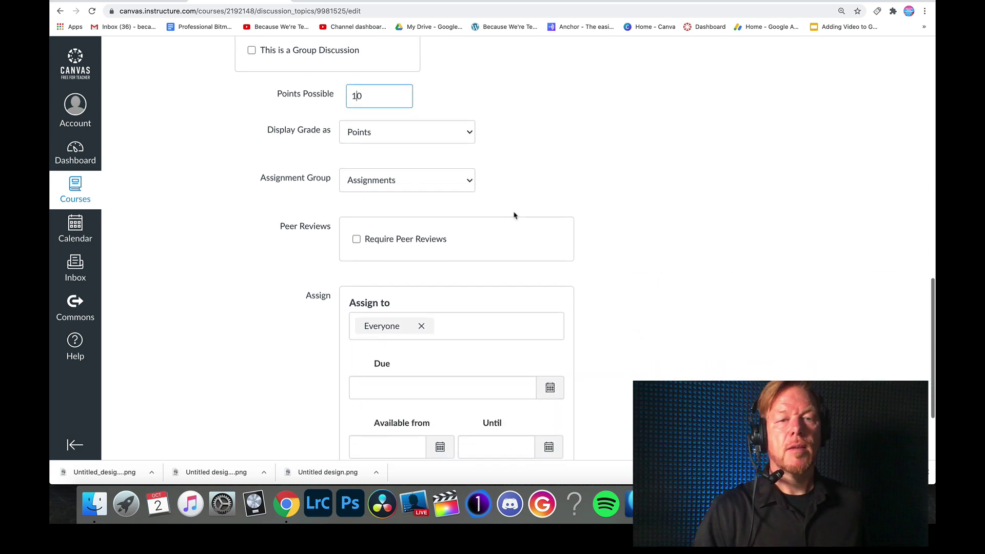
scroll(593, 234, "down", 2)
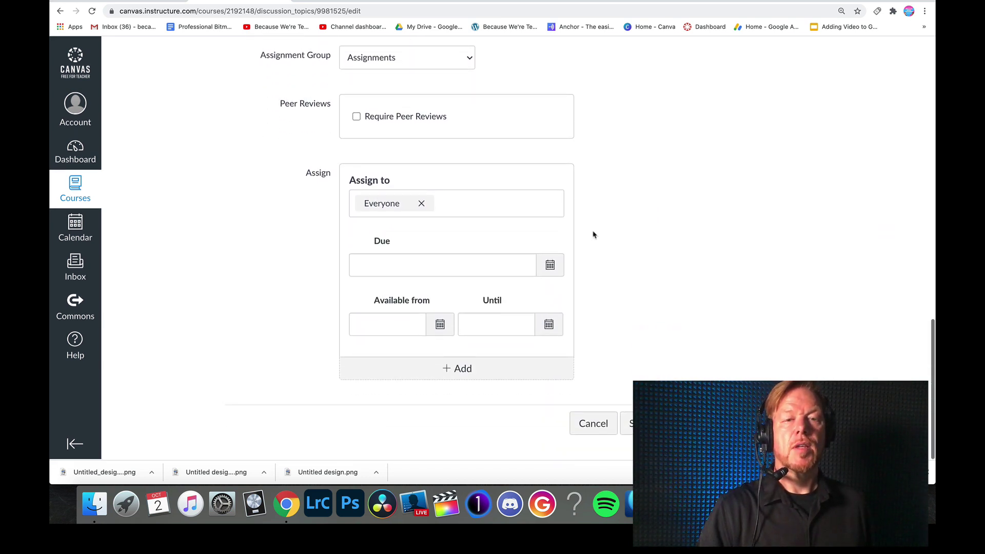
left_click(628, 424)
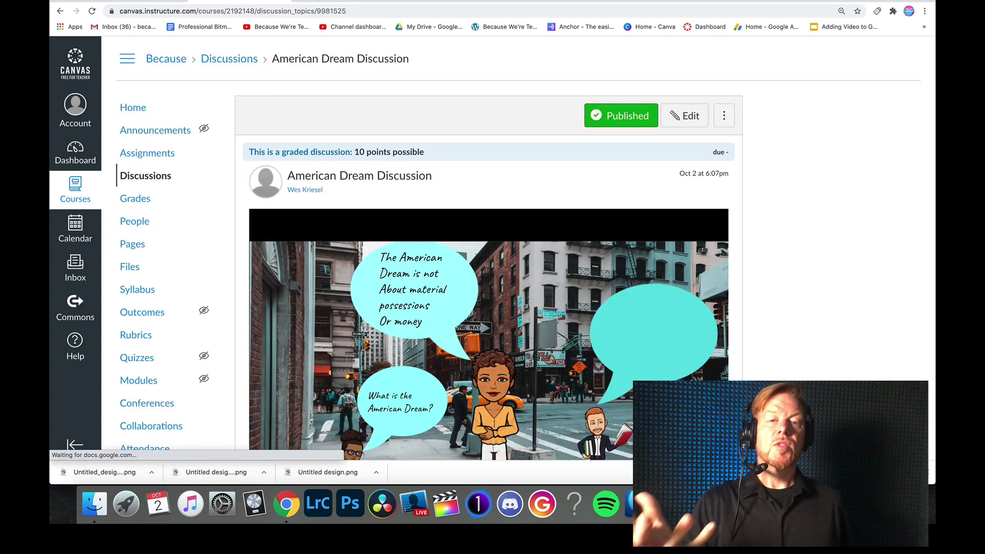
Review the saved American Dream Discussion page, examining the embedded slide board, the banner and the guiding question.
scroll(407, 306, "down", 5)
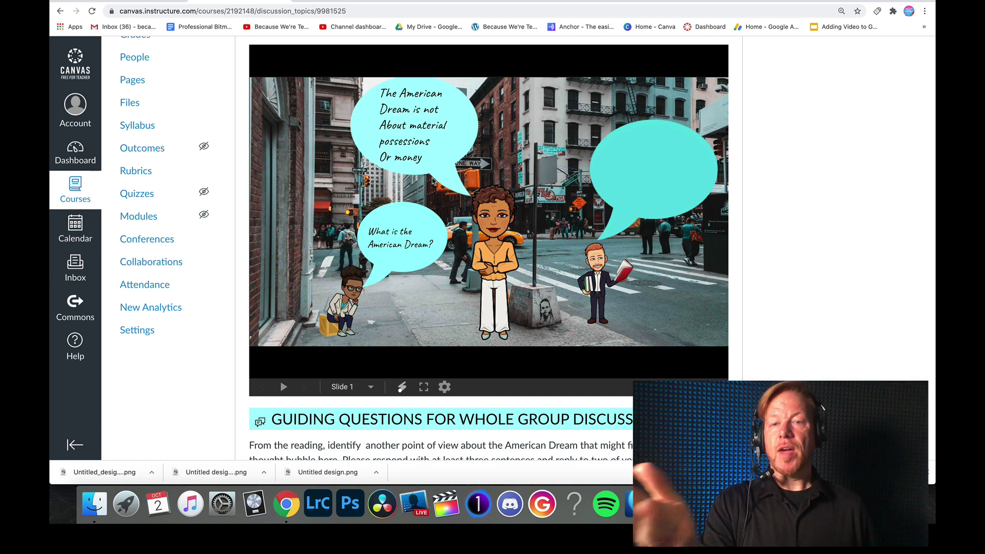
scroll(433, 180, "down", 3)
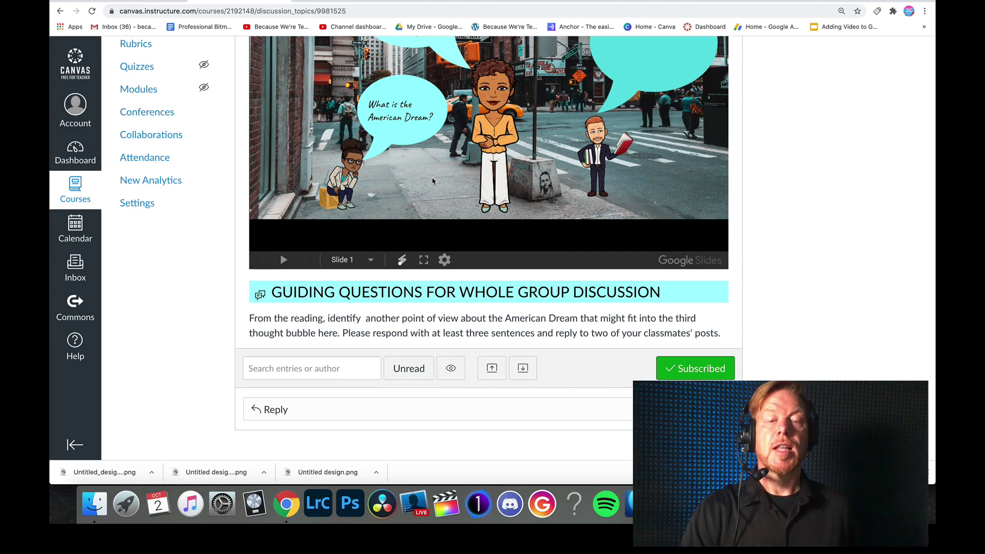
scroll(433, 180, "up", 6)
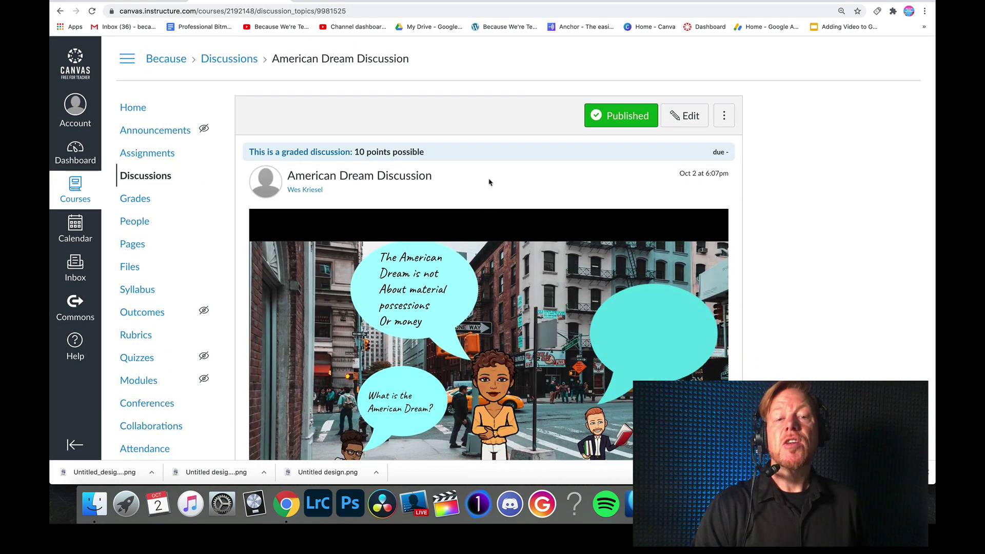
scroll(489, 182, "down", 5)
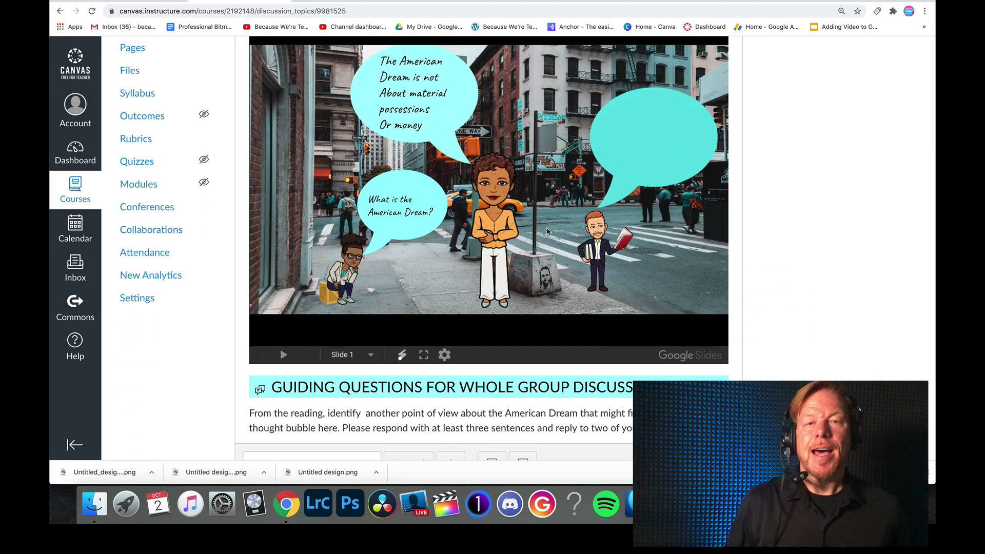
scroll(548, 232, "up", 4)
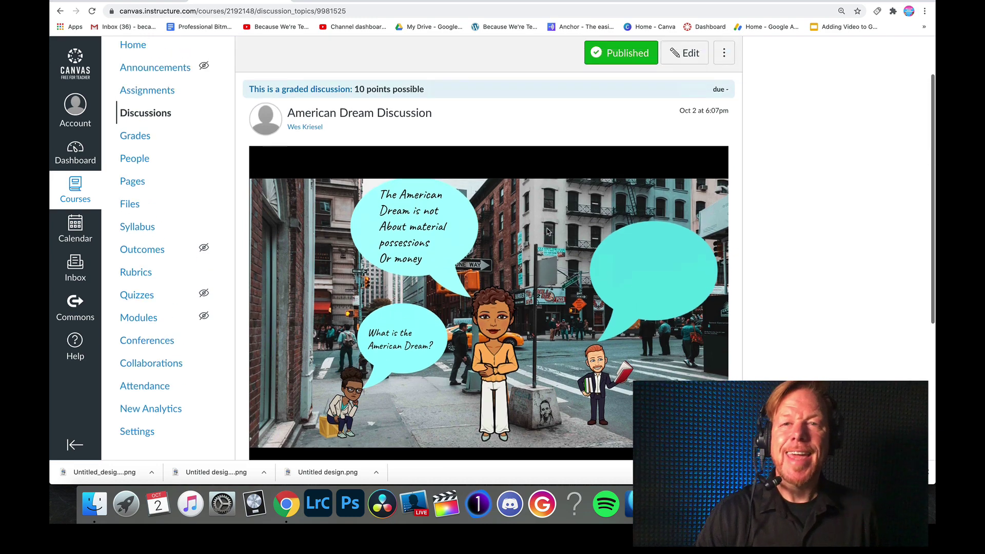
scroll(547, 232, "up", 2)
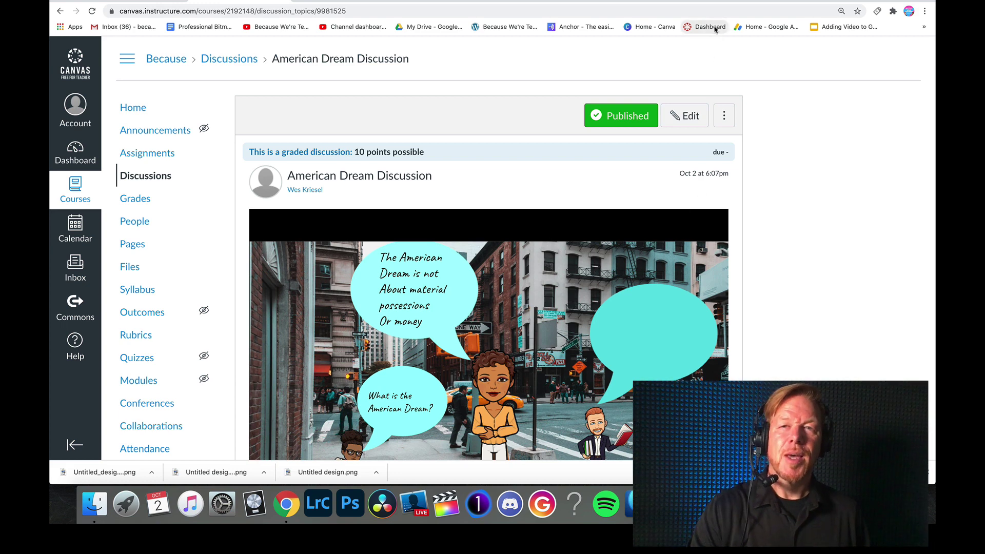
left_click(706, 2)
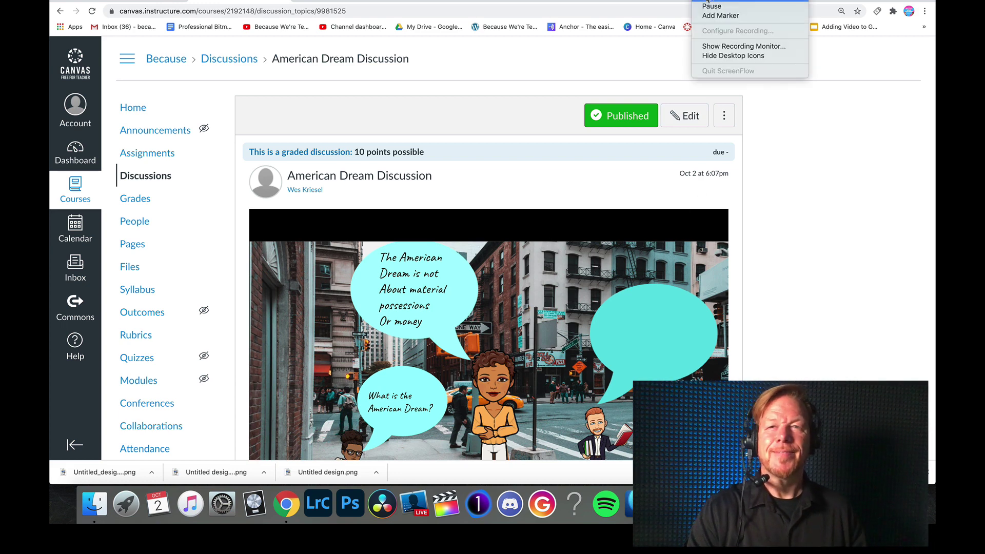
left_click(719, 1)
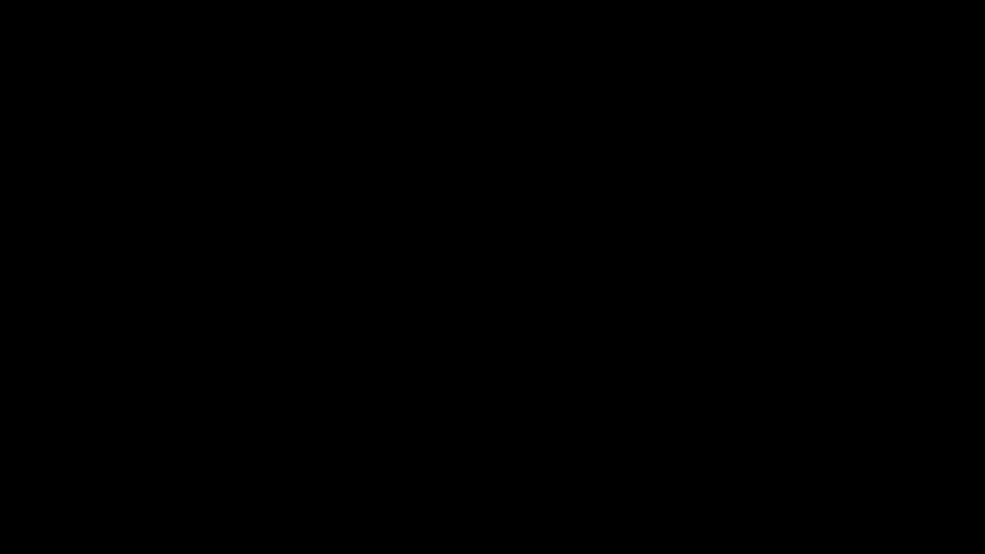